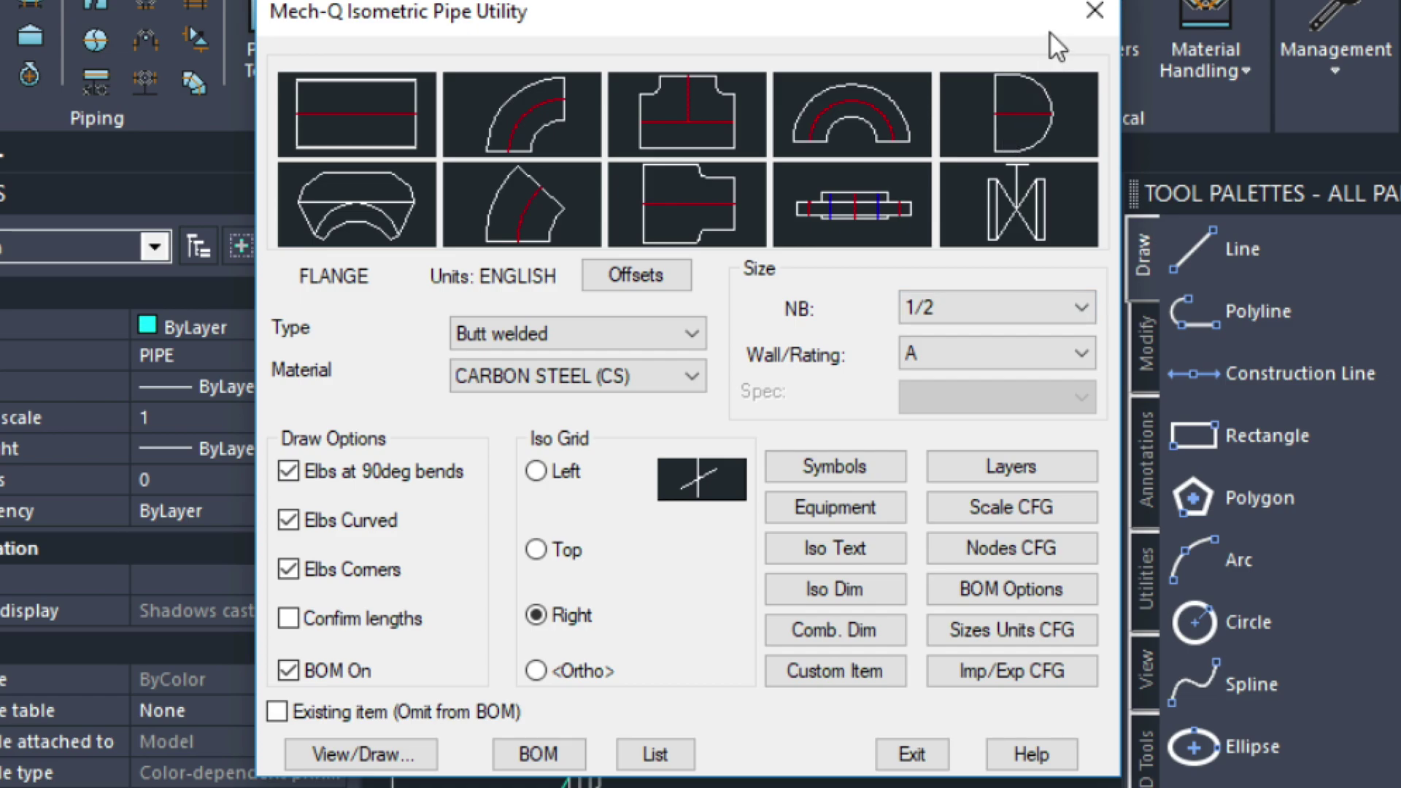
# - Close the Mech-Q Isometric Pipe Utility dialog to reveal the valved isometric pipe drawing
pyautogui.click(1094, 11)
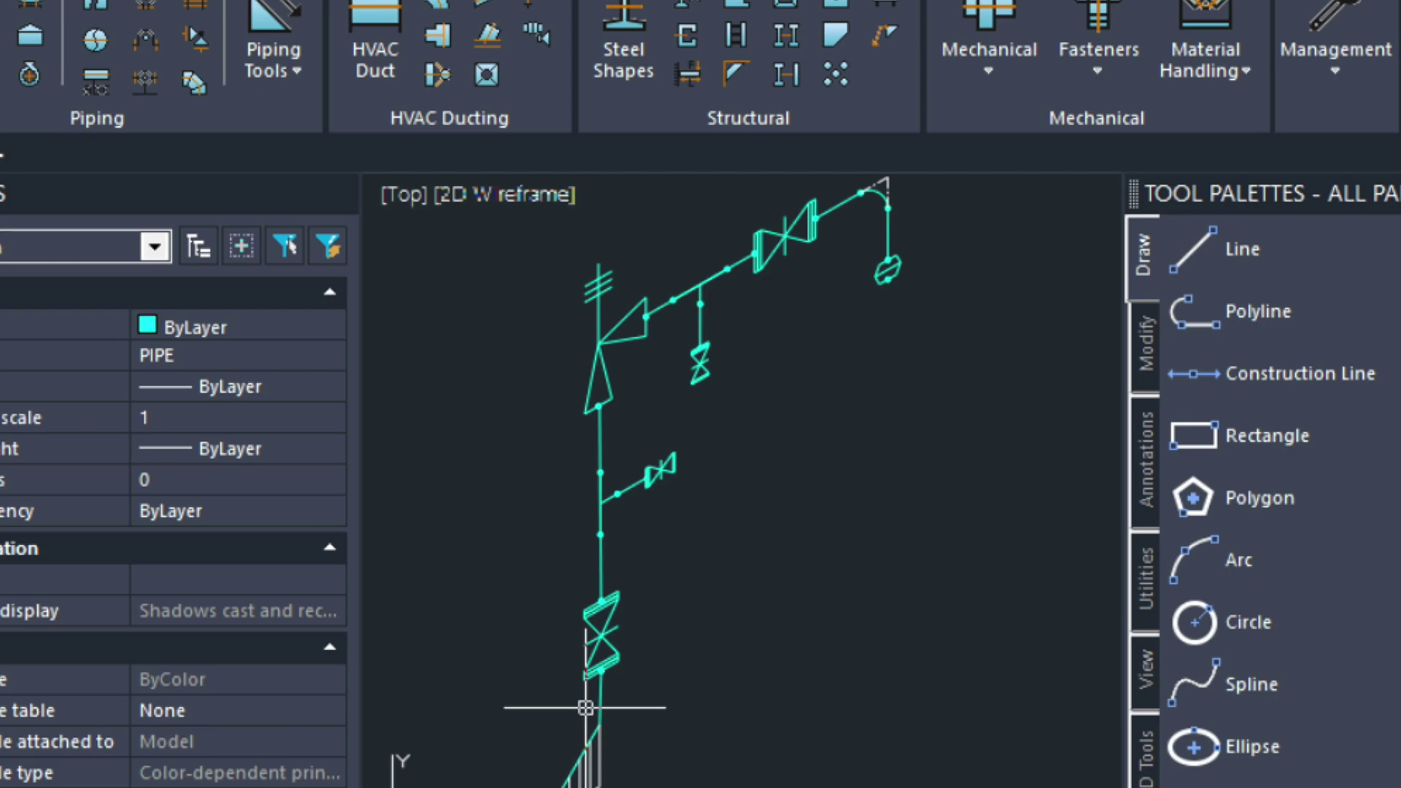
# - Switch the snap type to Isometric in Drawing Settings (DS)
pyautogui.write('DS')
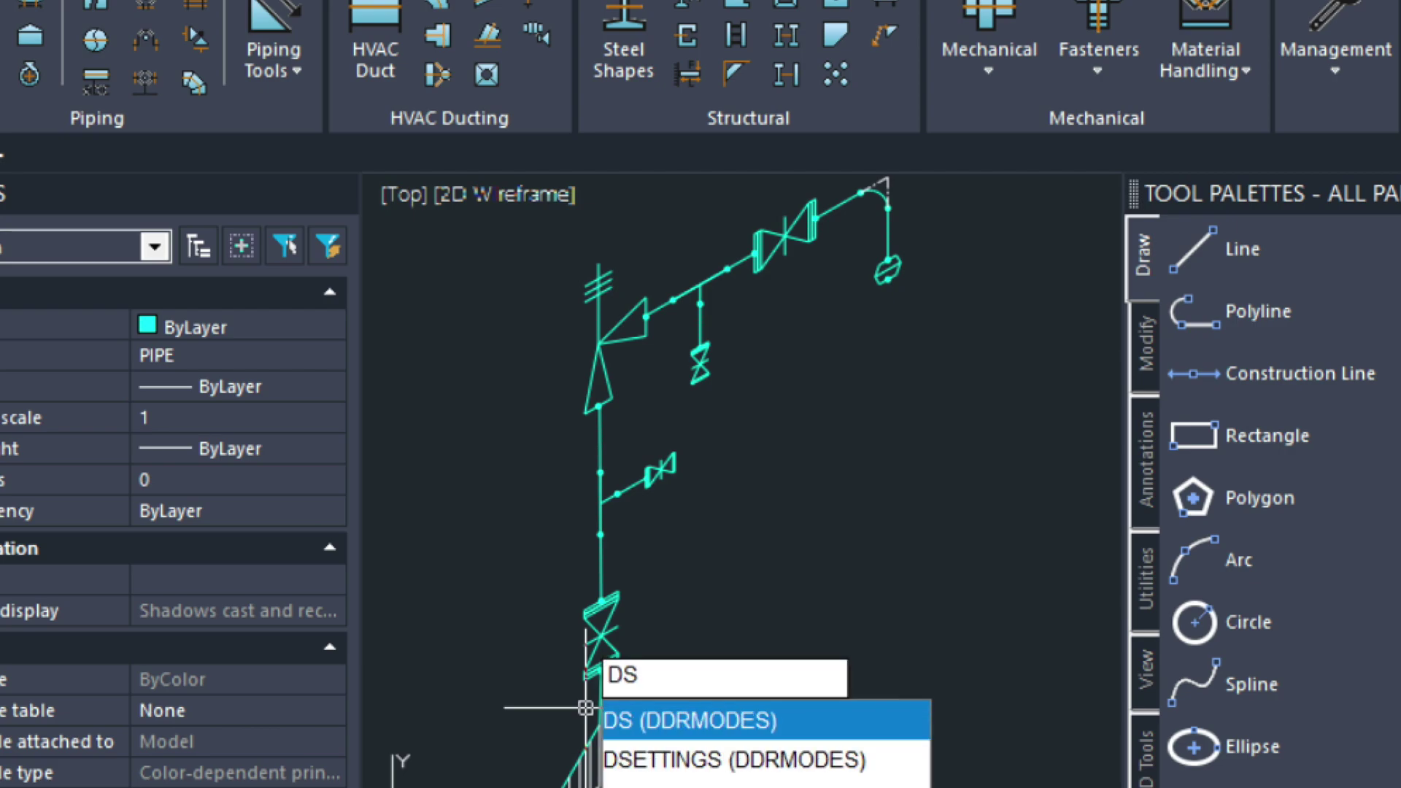
pyautogui.press('Return')
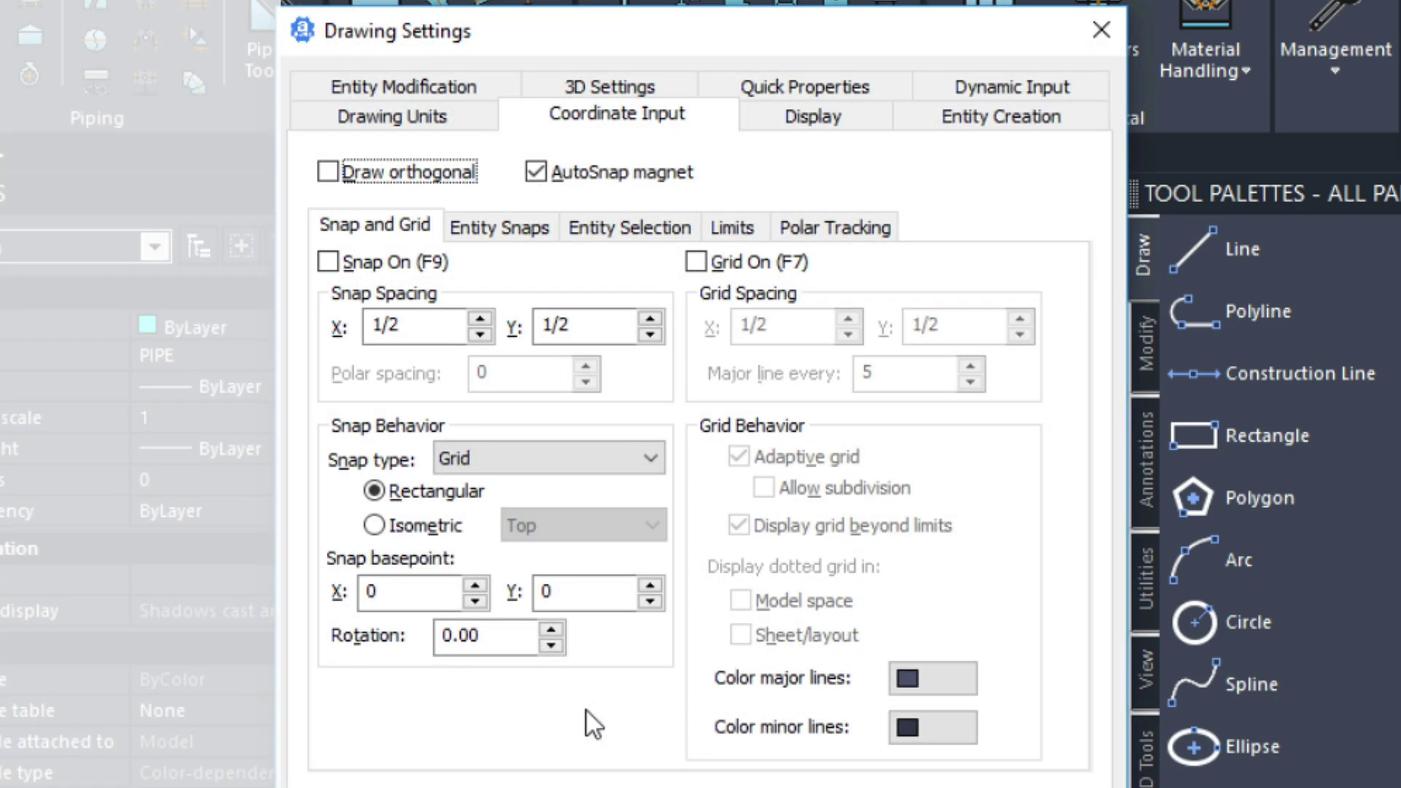
pyautogui.click(373, 528)
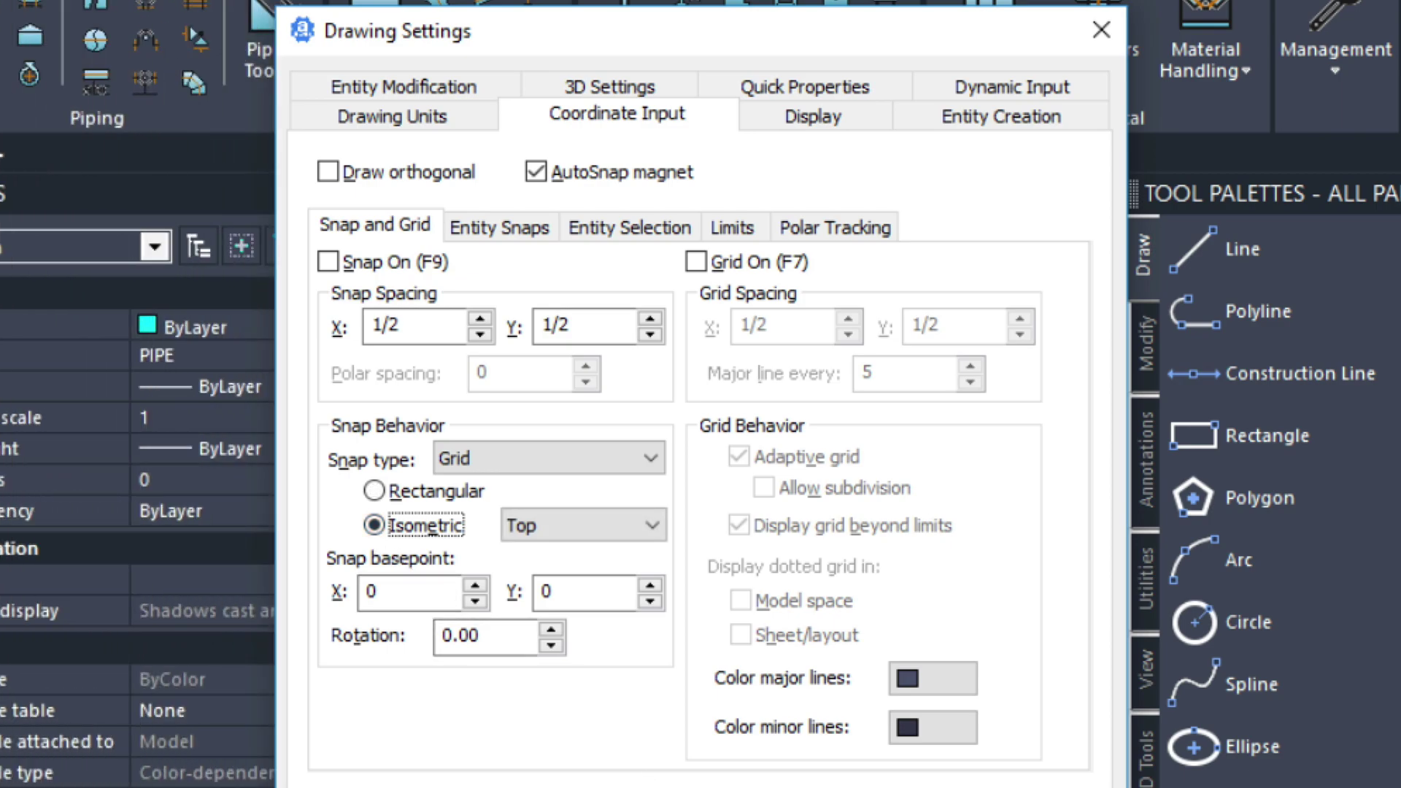
pyautogui.press('Return')
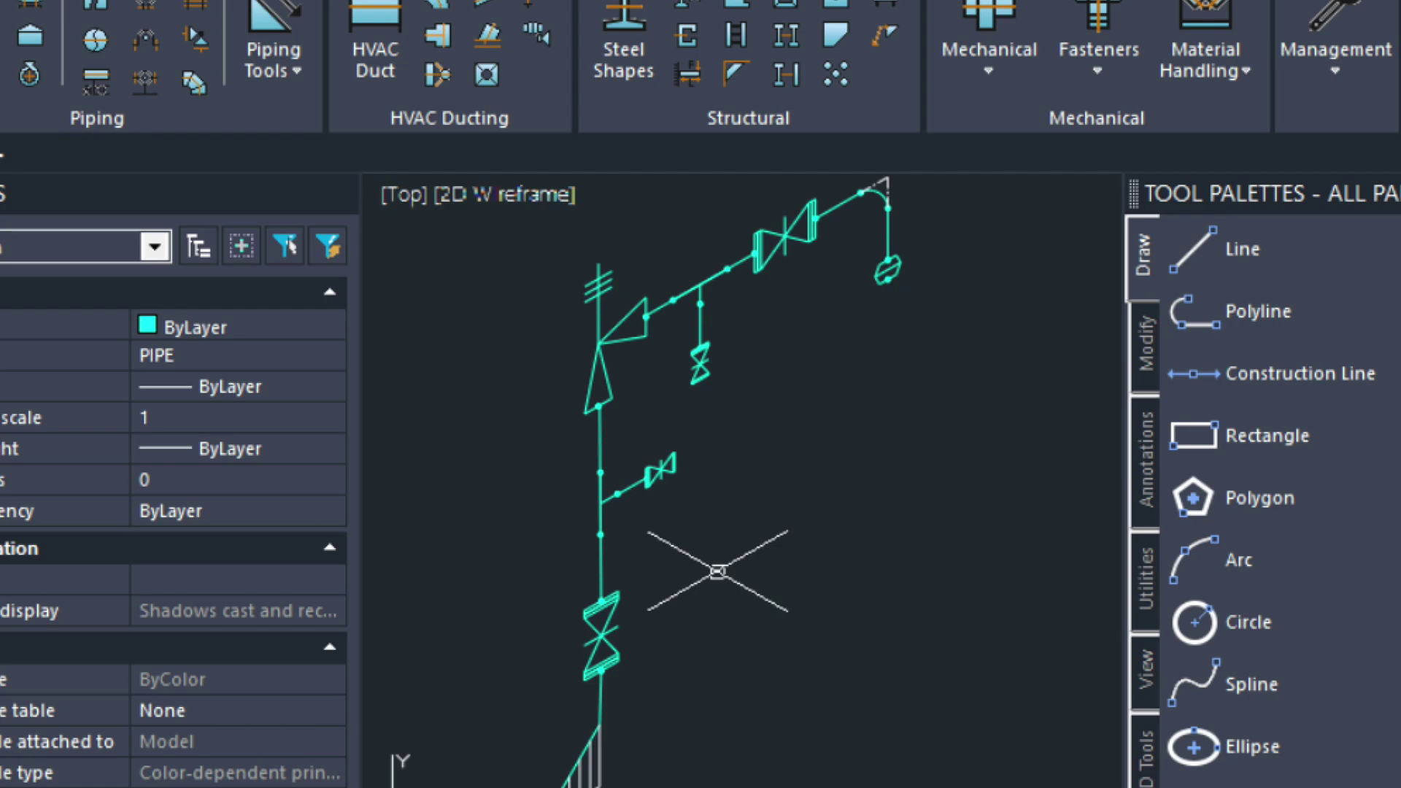
# - Set the isoplane to Left, then change it to Right
pyautogui.write('ISOLATE')
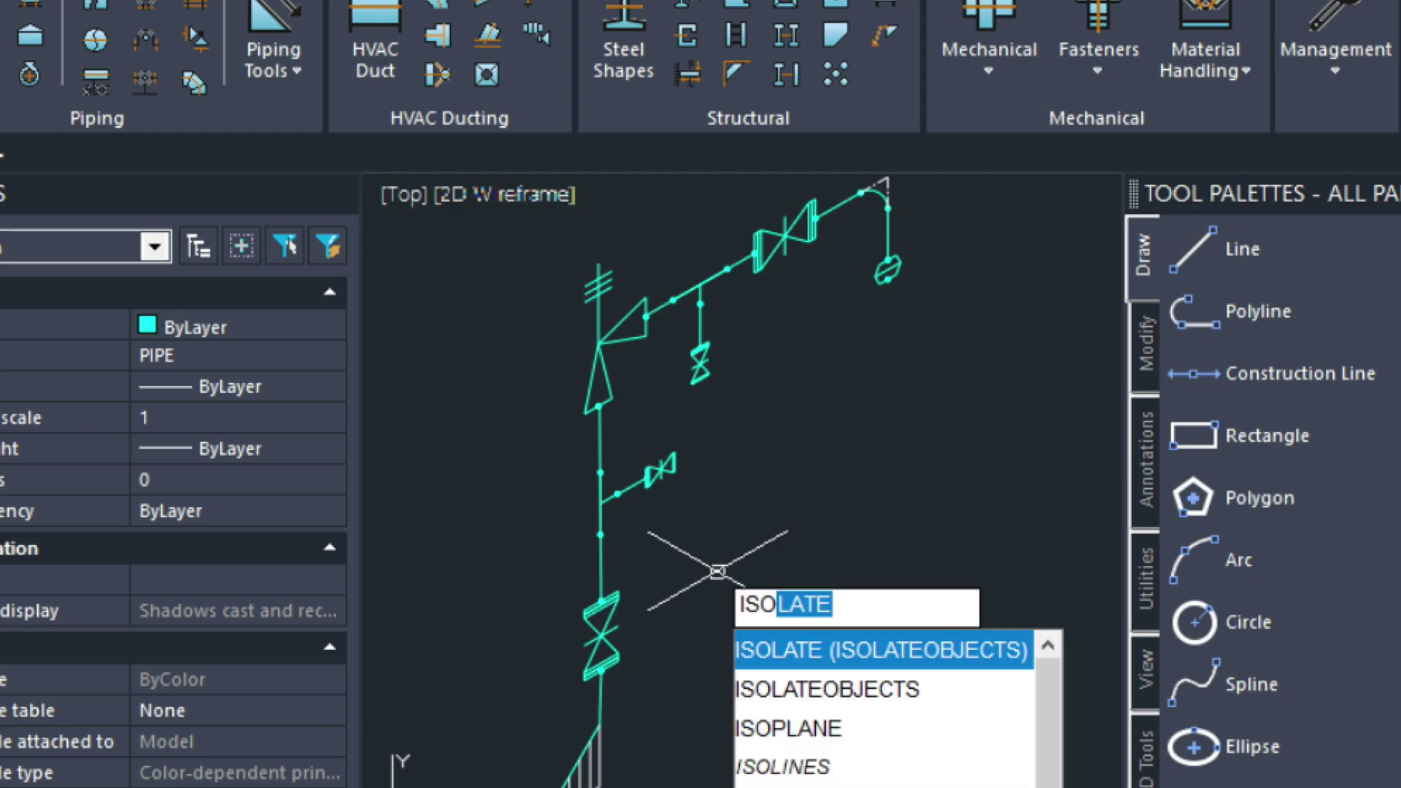
pyautogui.press('Down')
pyautogui.press('Down')
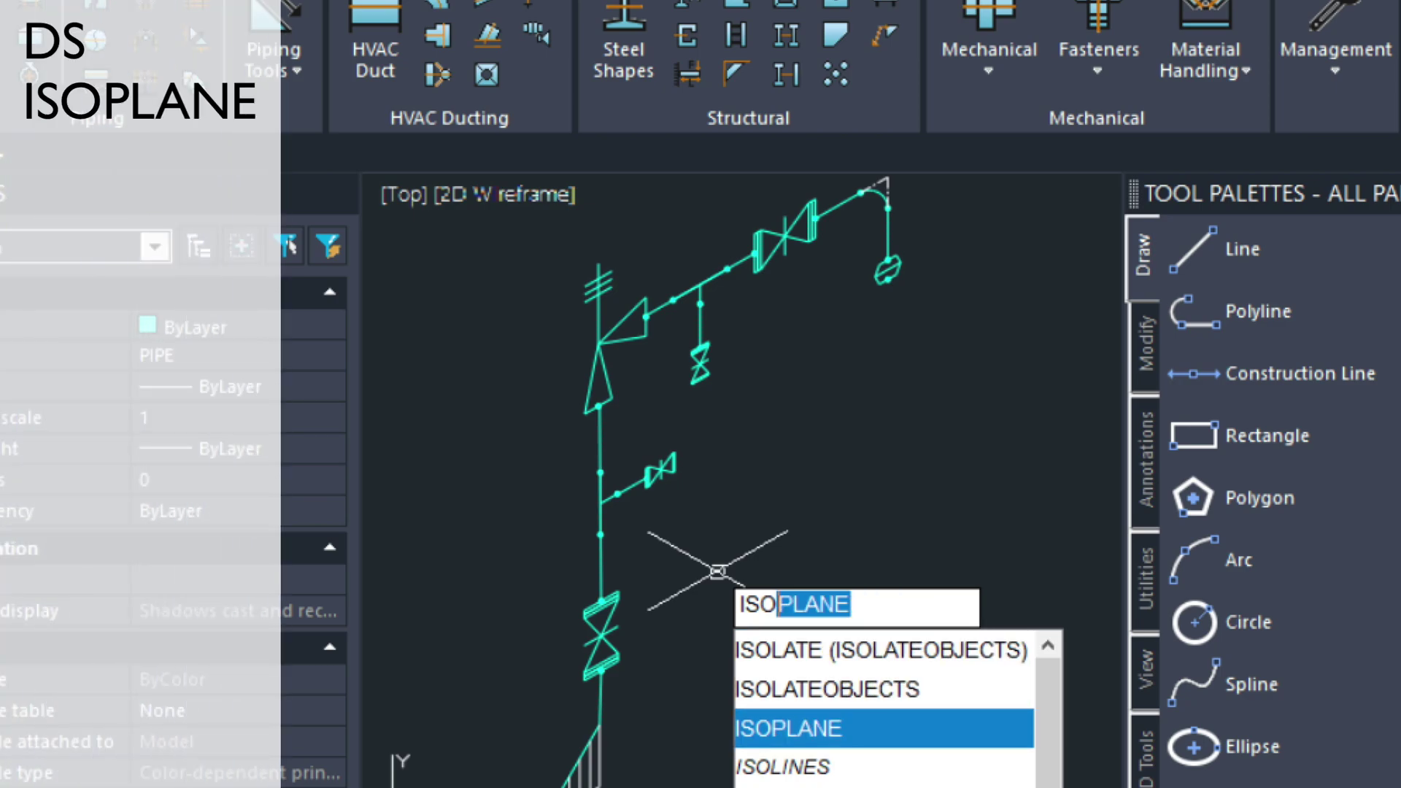
pyautogui.press('Return')
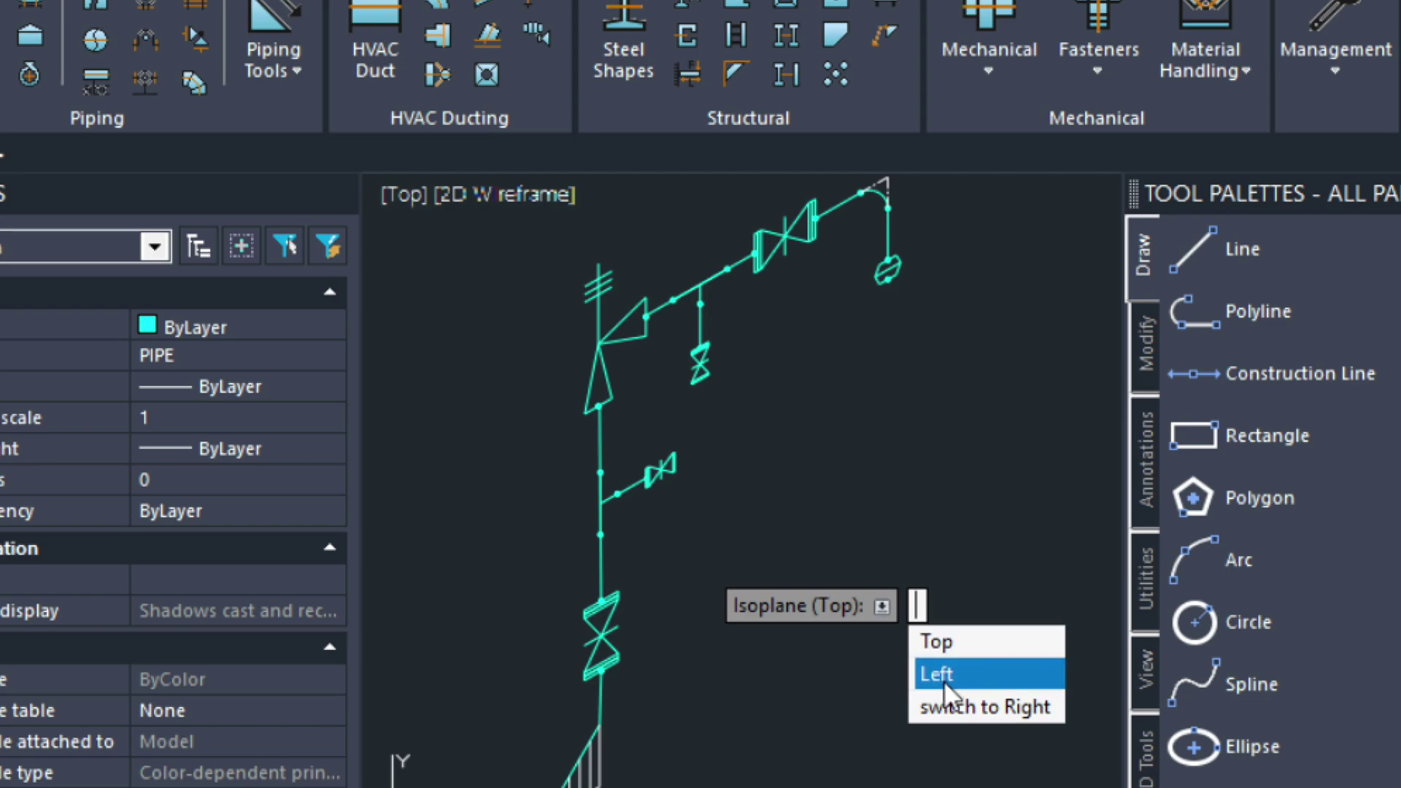
pyautogui.click(943, 673)
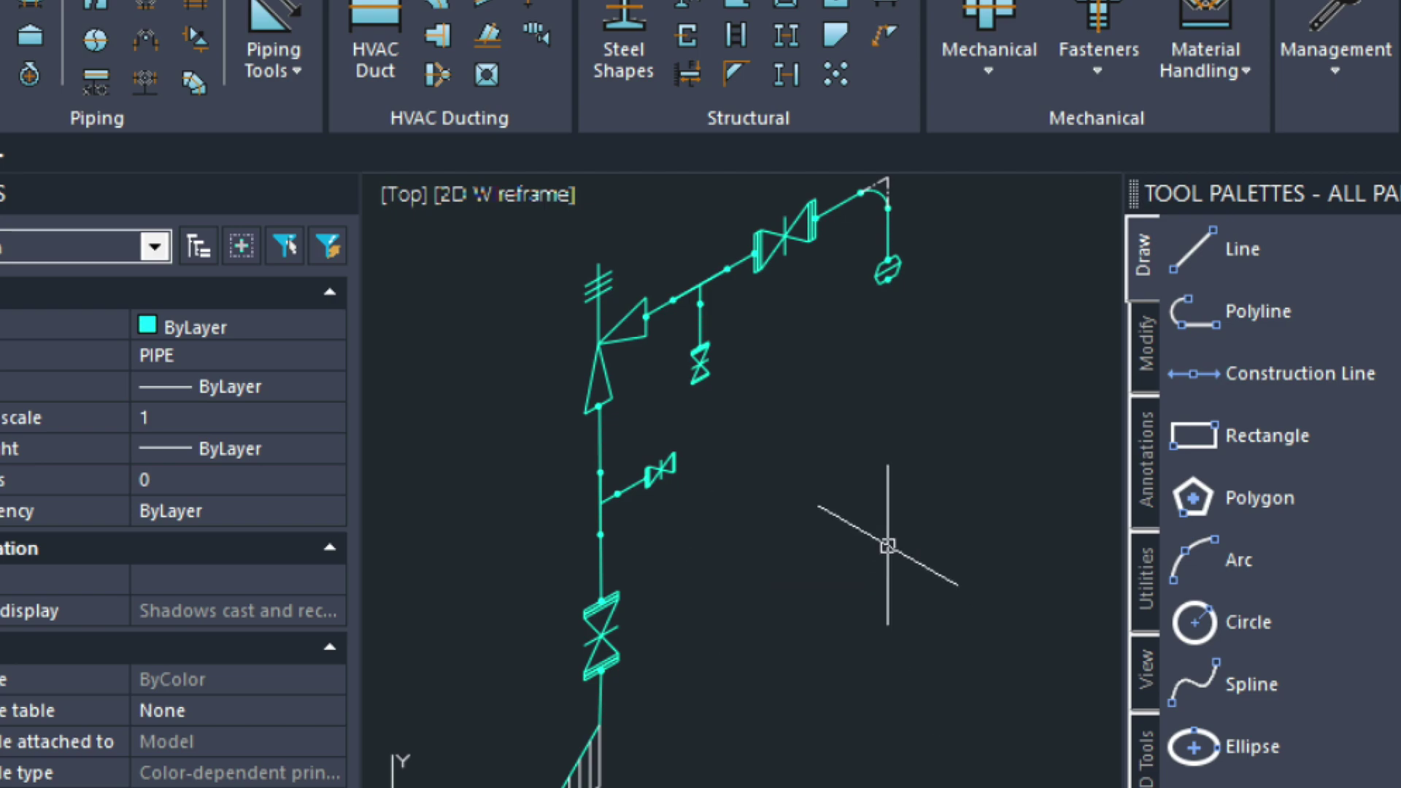
pyautogui.press('Return')
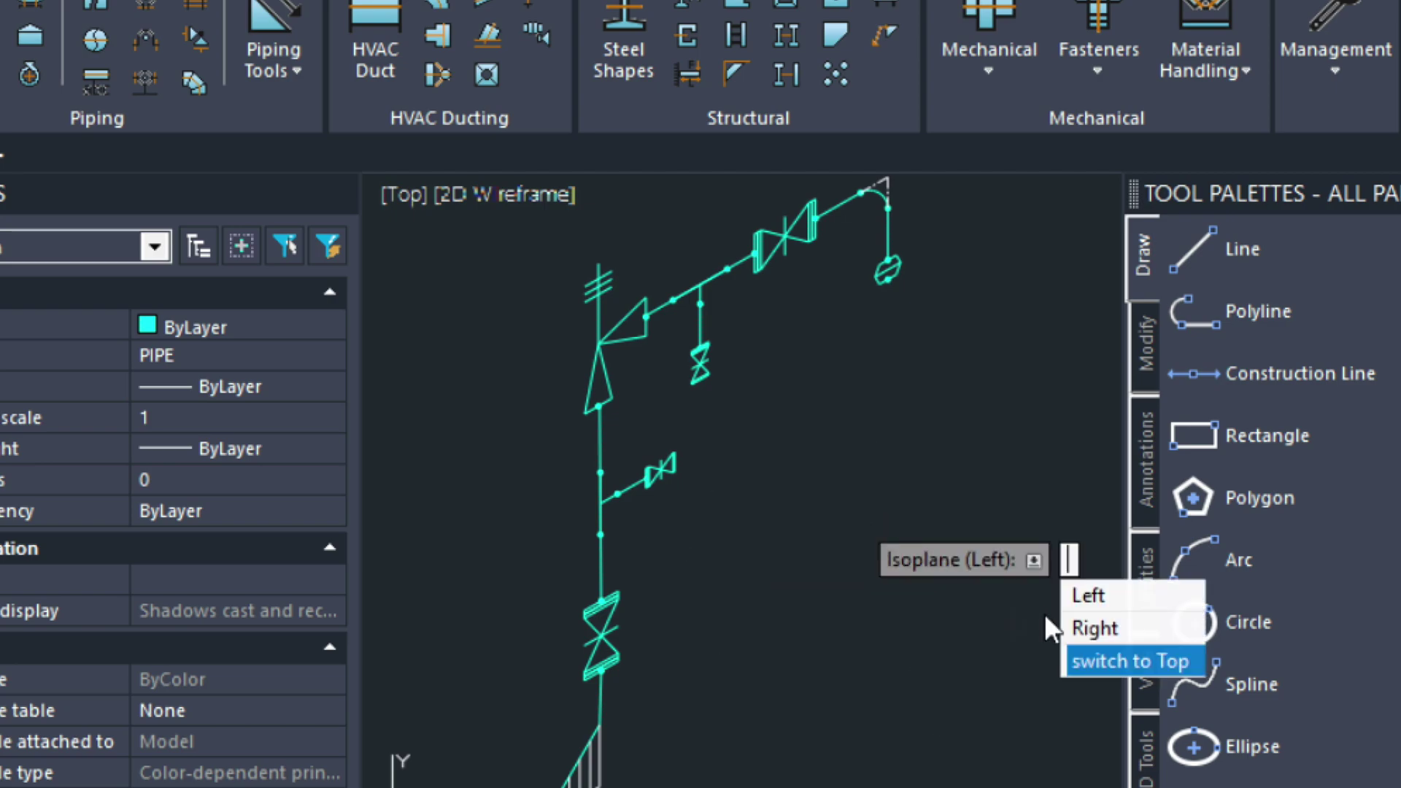
pyautogui.click(1080, 627)
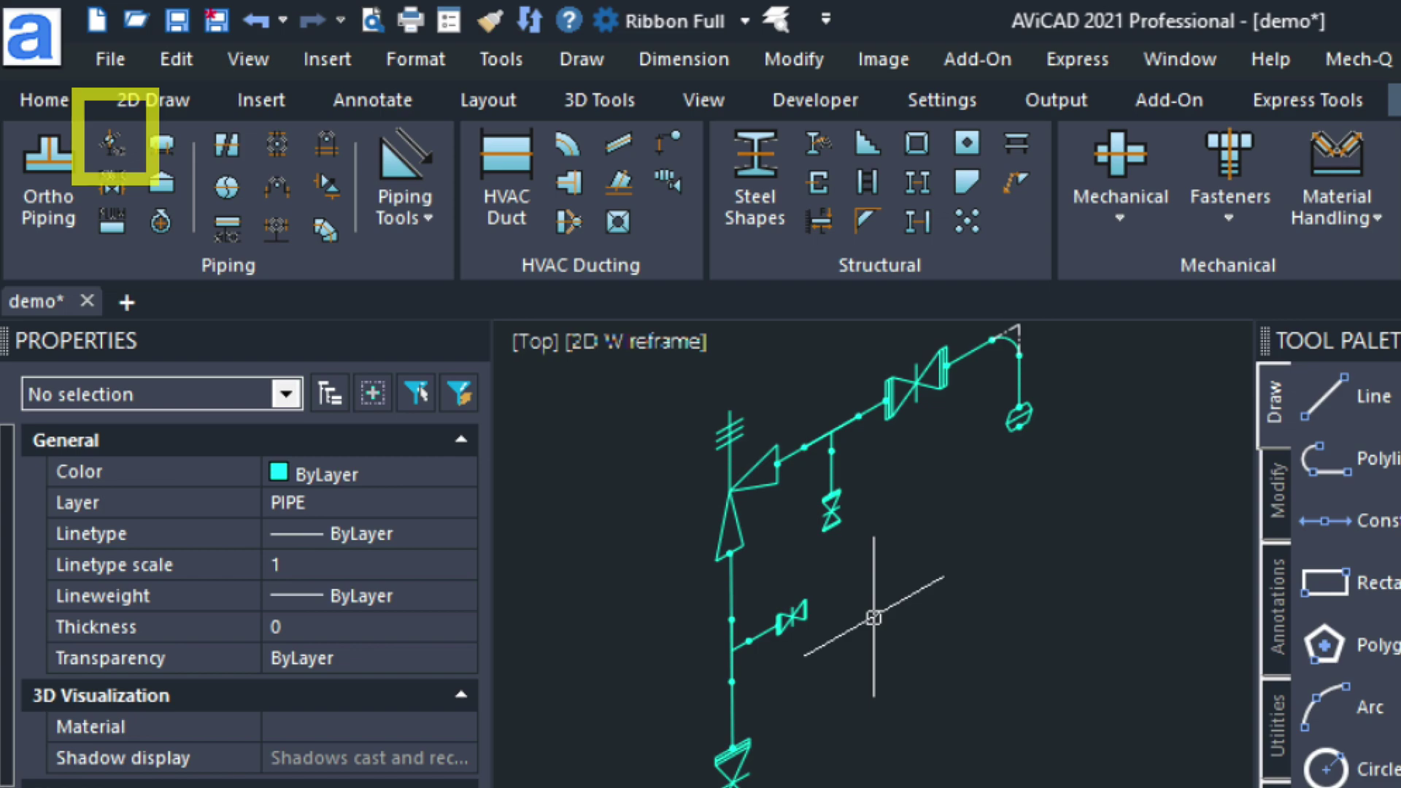
# - Set the Mech-Q BOM output to a comma-delimited file and start BOM creation
pyautogui.click(113, 161)
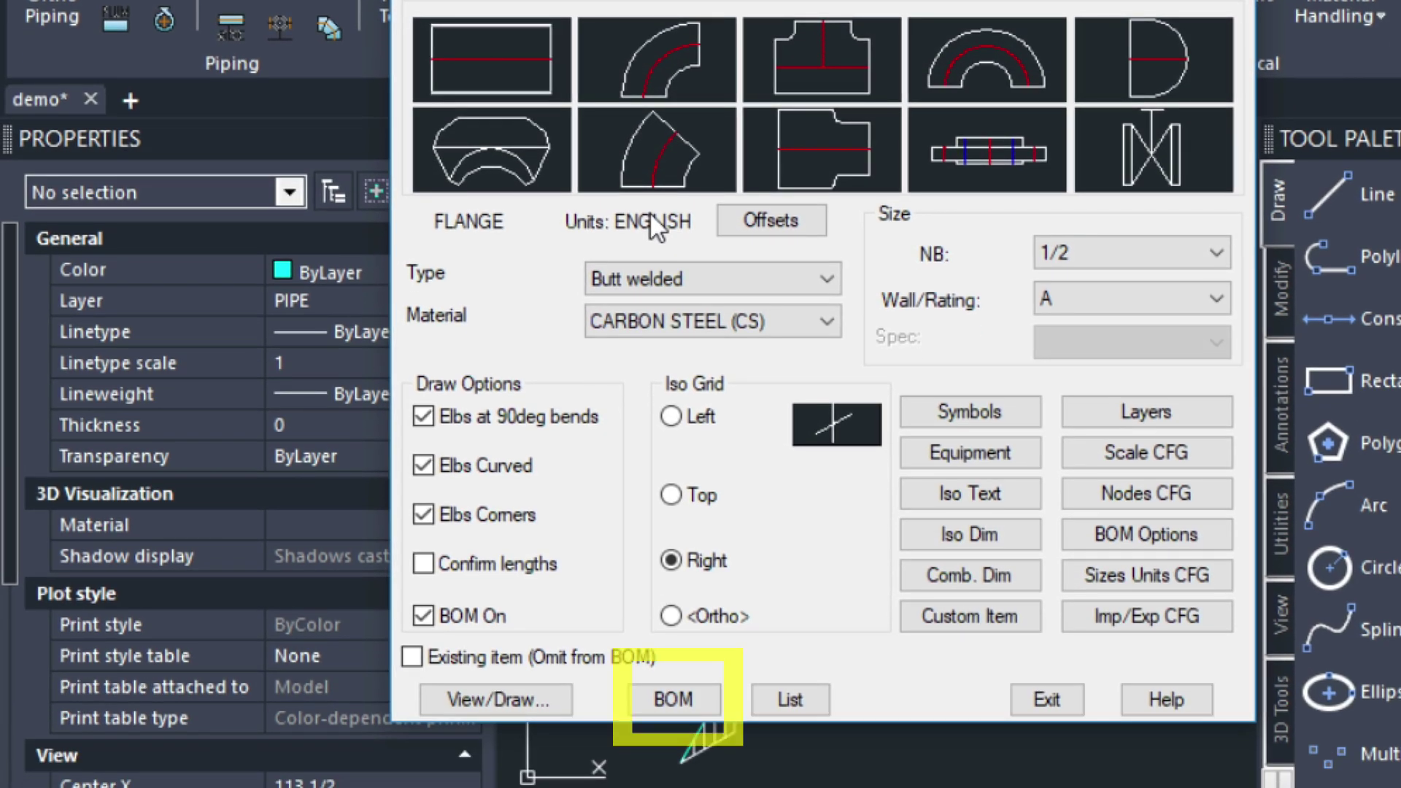
pyautogui.click(685, 692)
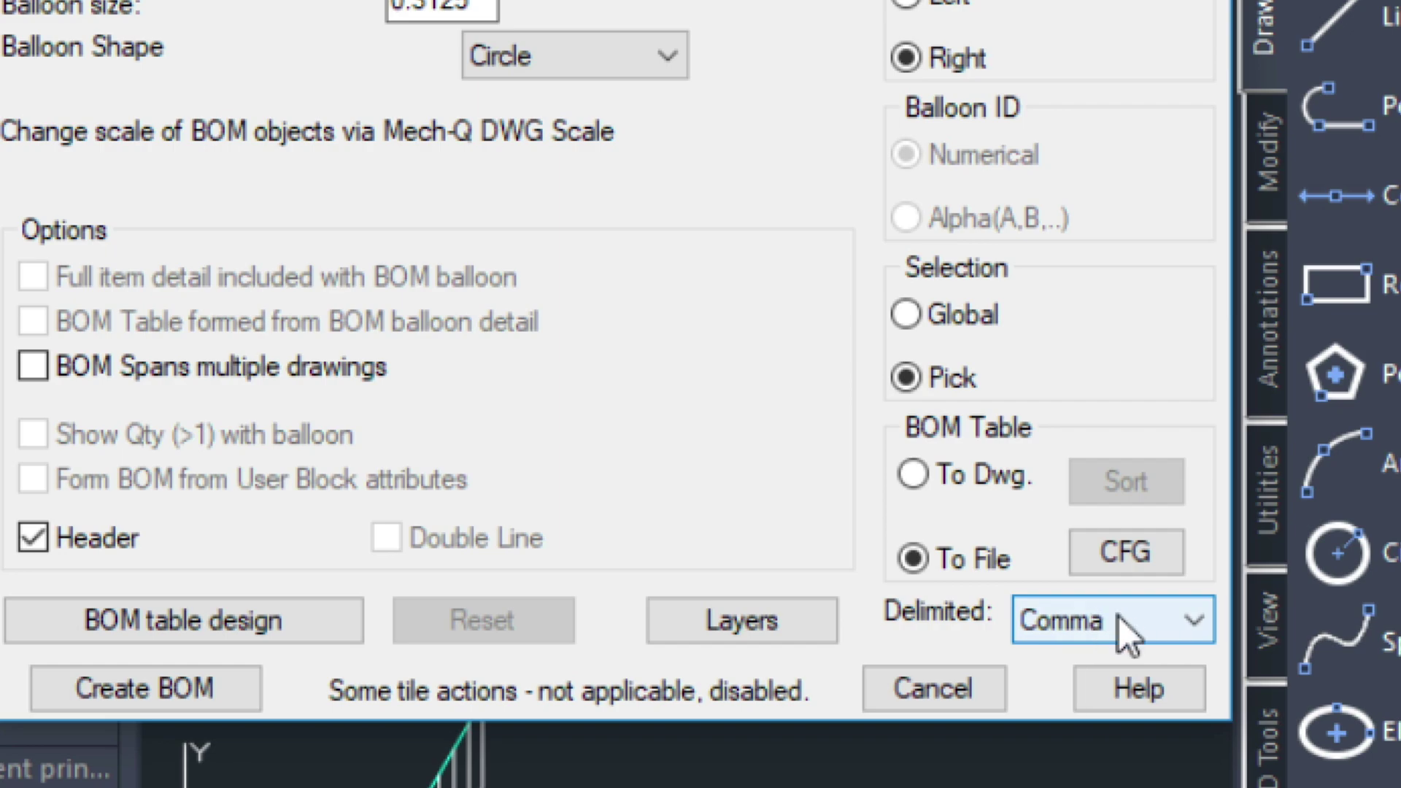
pyautogui.click(1123, 620)
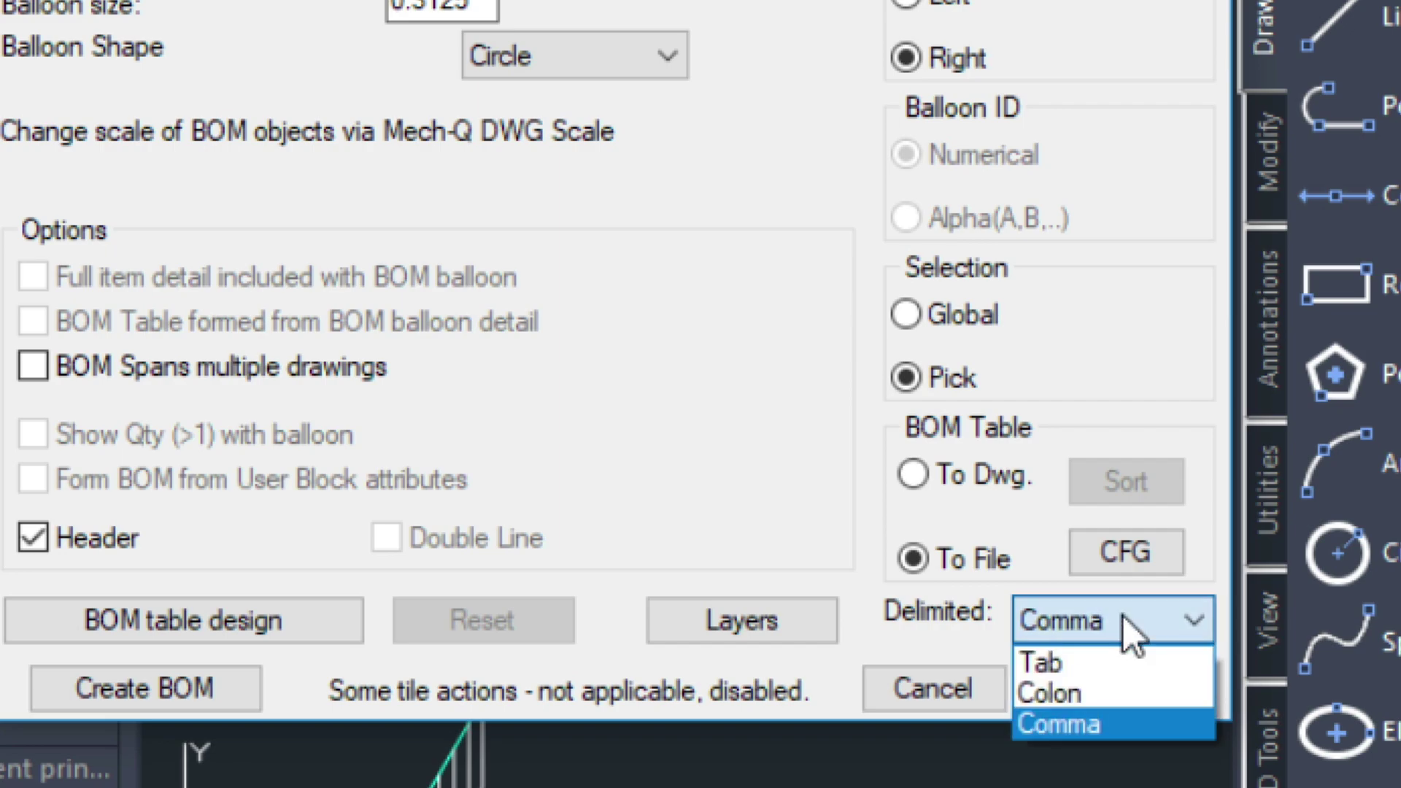
pyautogui.click(1060, 726)
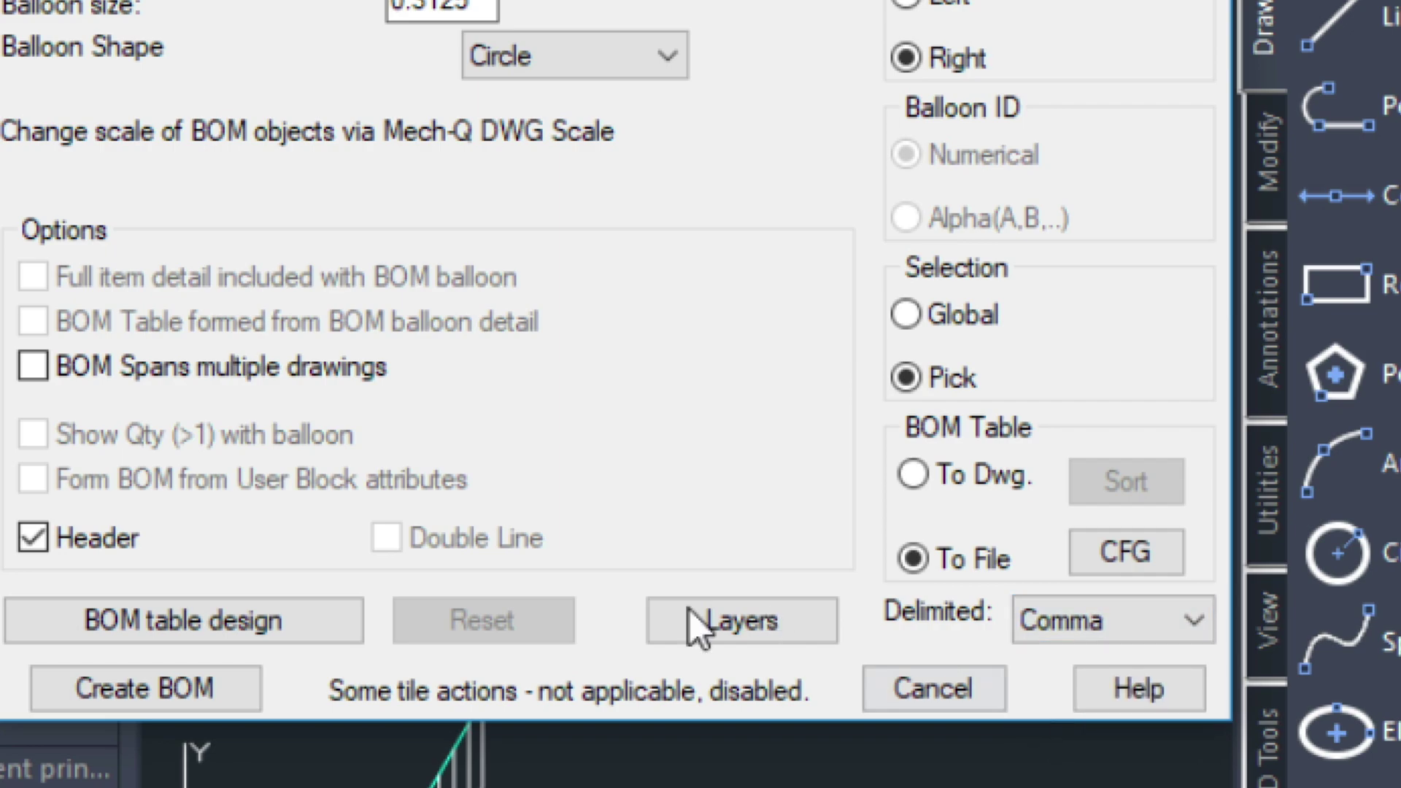
pyautogui.click(180, 699)
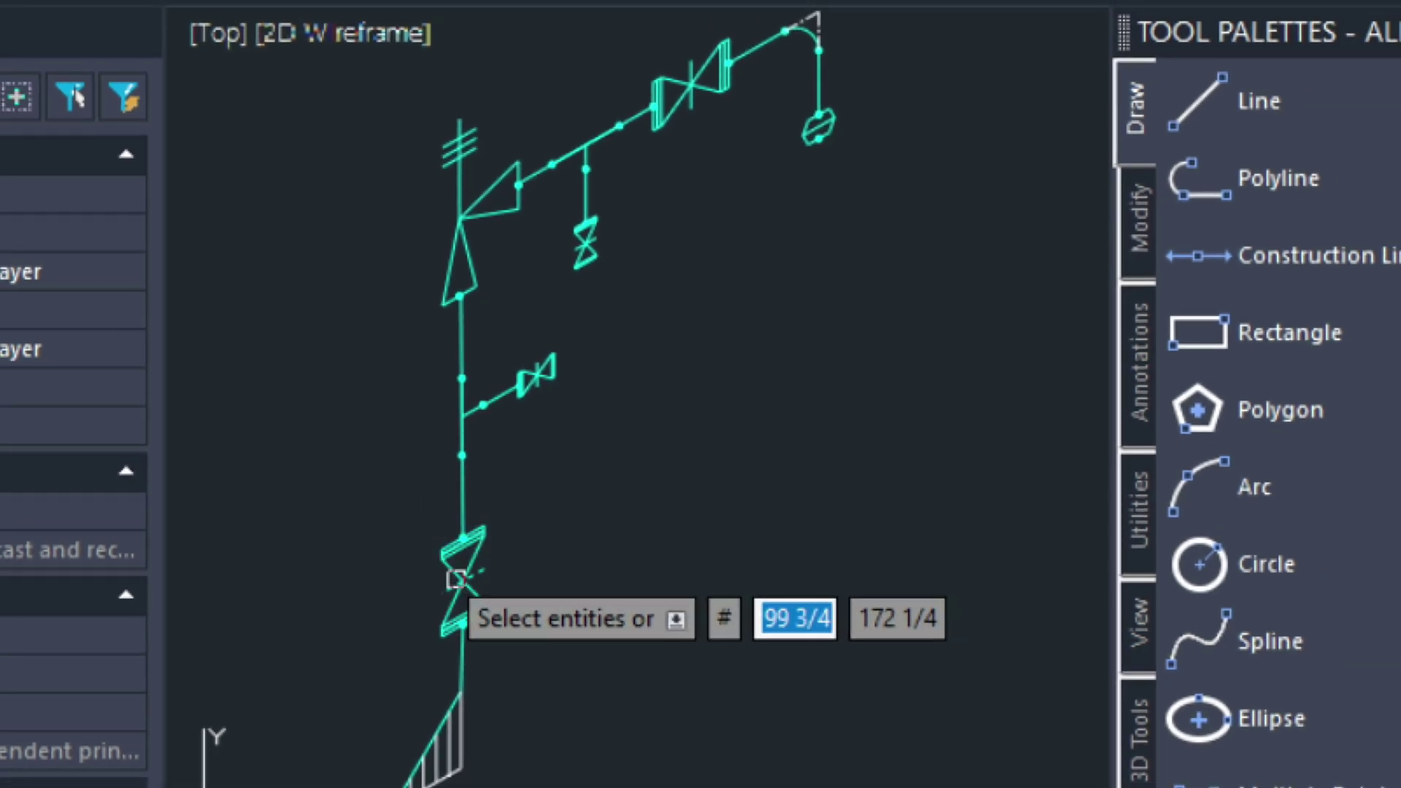
# - Select the lower valve and place balloon 1 on an ortho-constrained leader
pyautogui.click(450, 565)
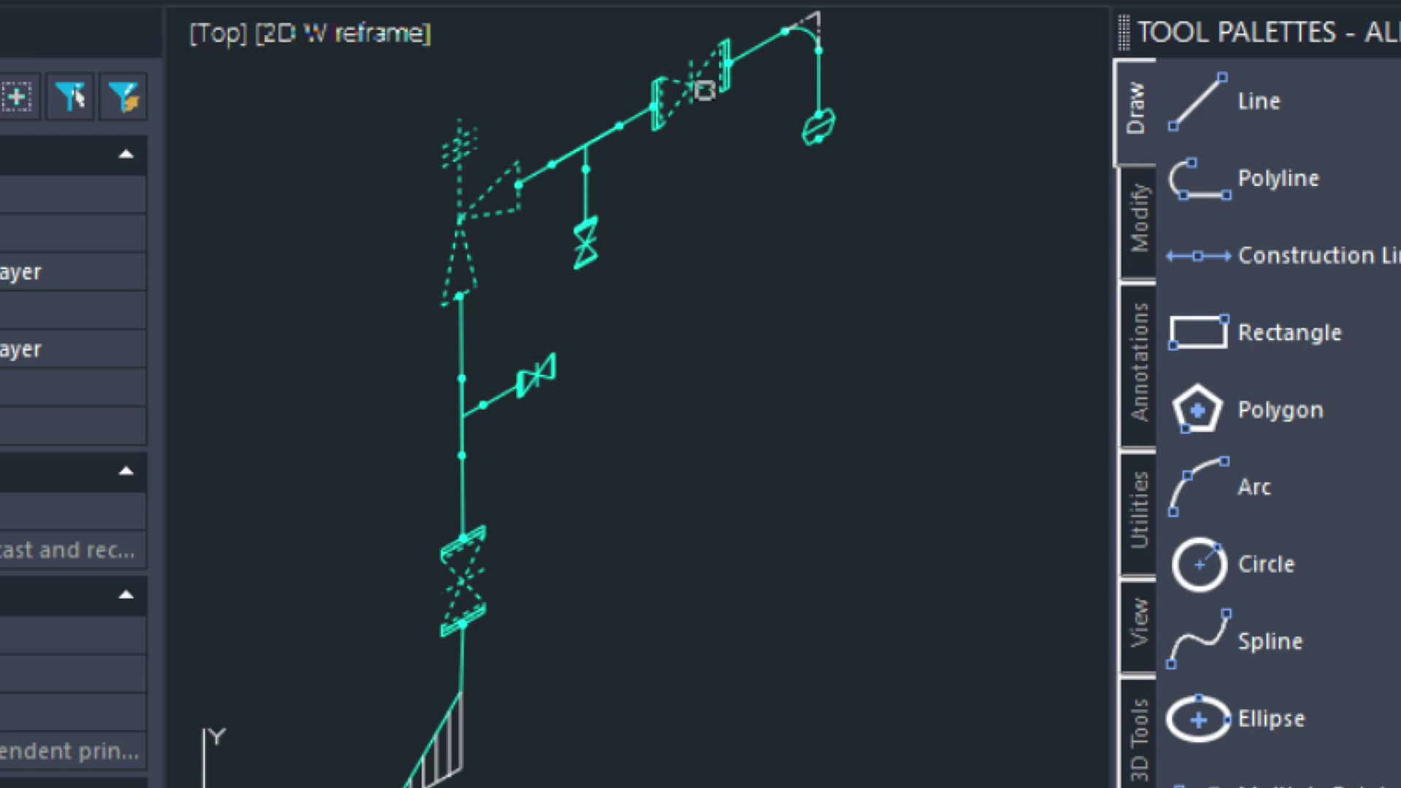
pyautogui.click(704, 90)
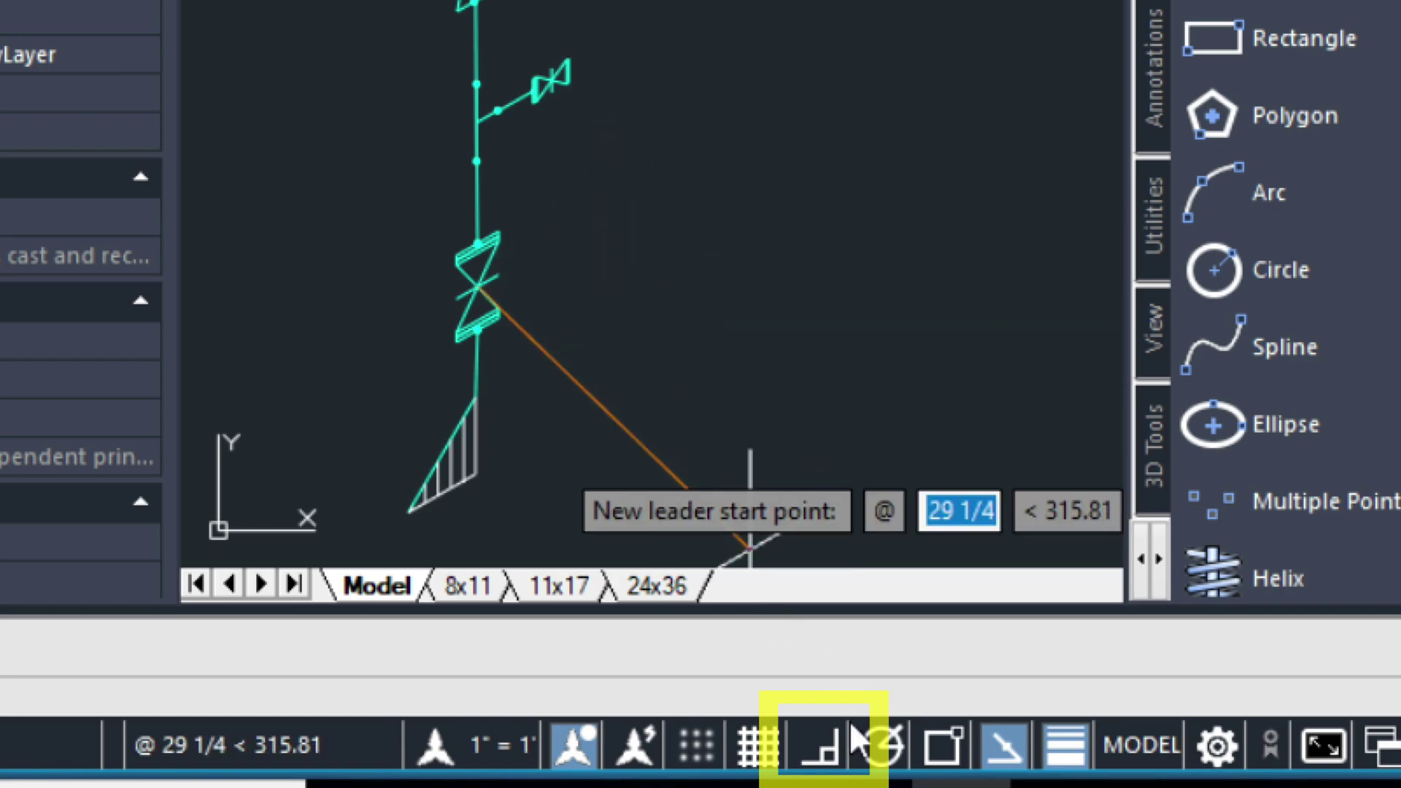
pyautogui.click(822, 746)
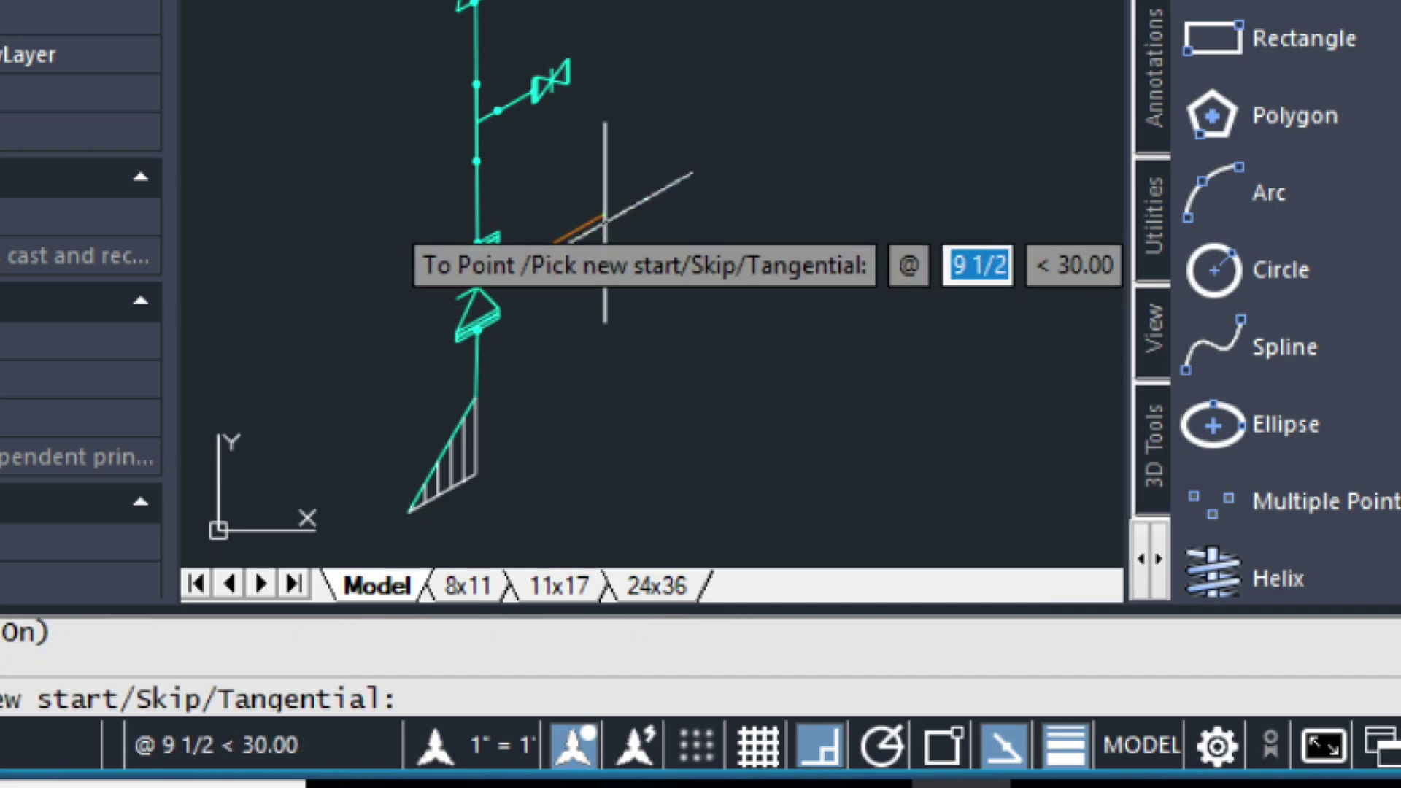
pyautogui.click(592, 230)
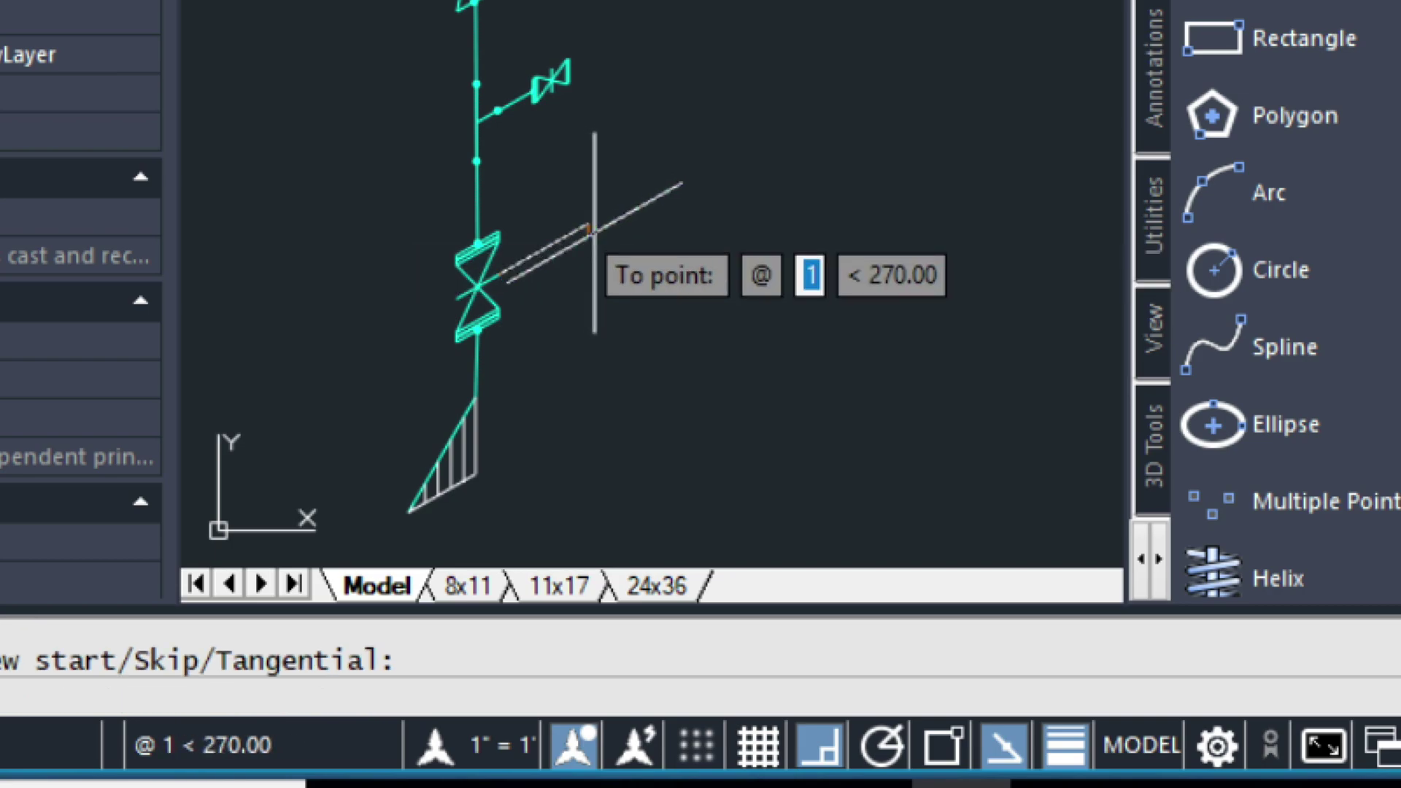
pyautogui.press('Return')
pyautogui.click(588, 224)
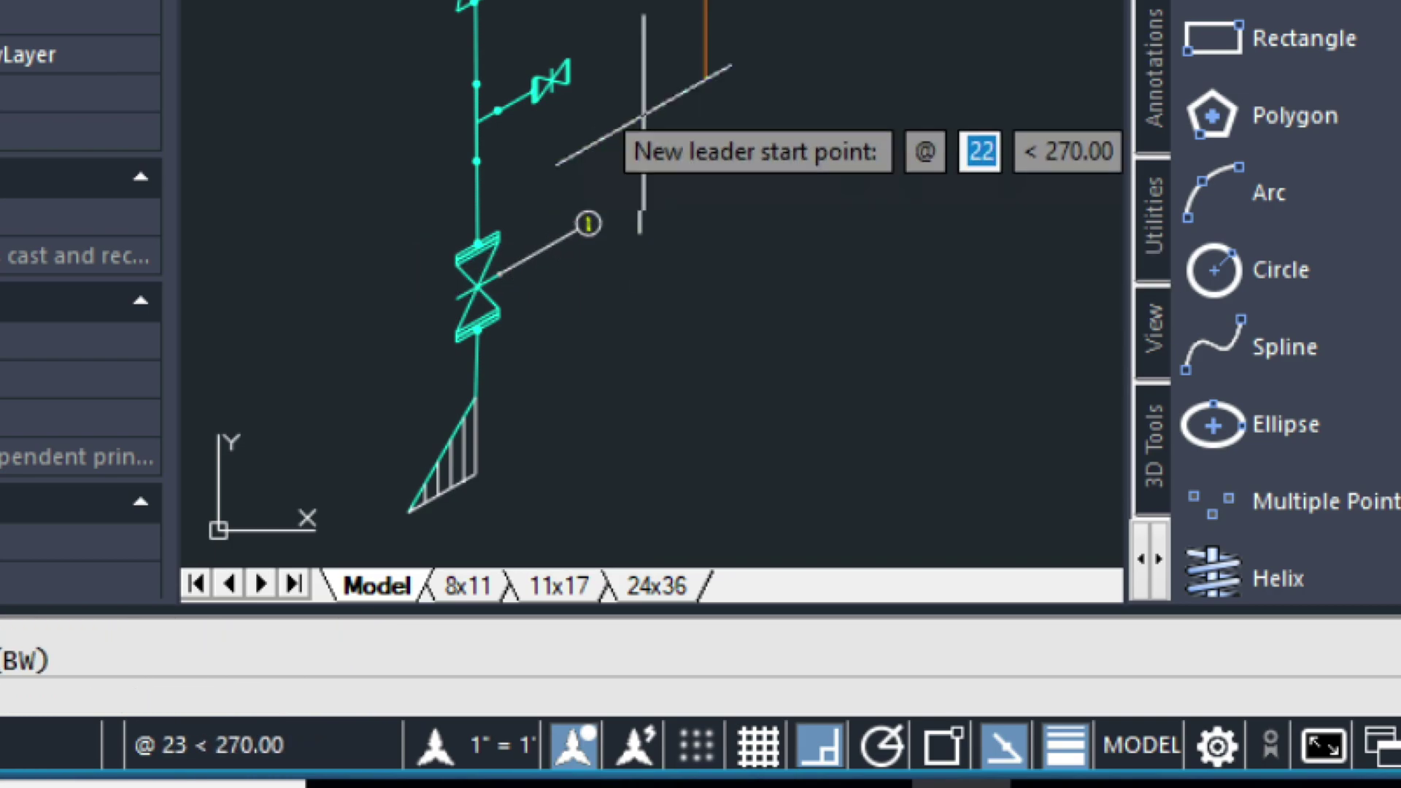
pyautogui.press('Escape')
# - Draw a balloon leader down from the upper valve and begin one from the reducer
pyautogui.click(699, 124)
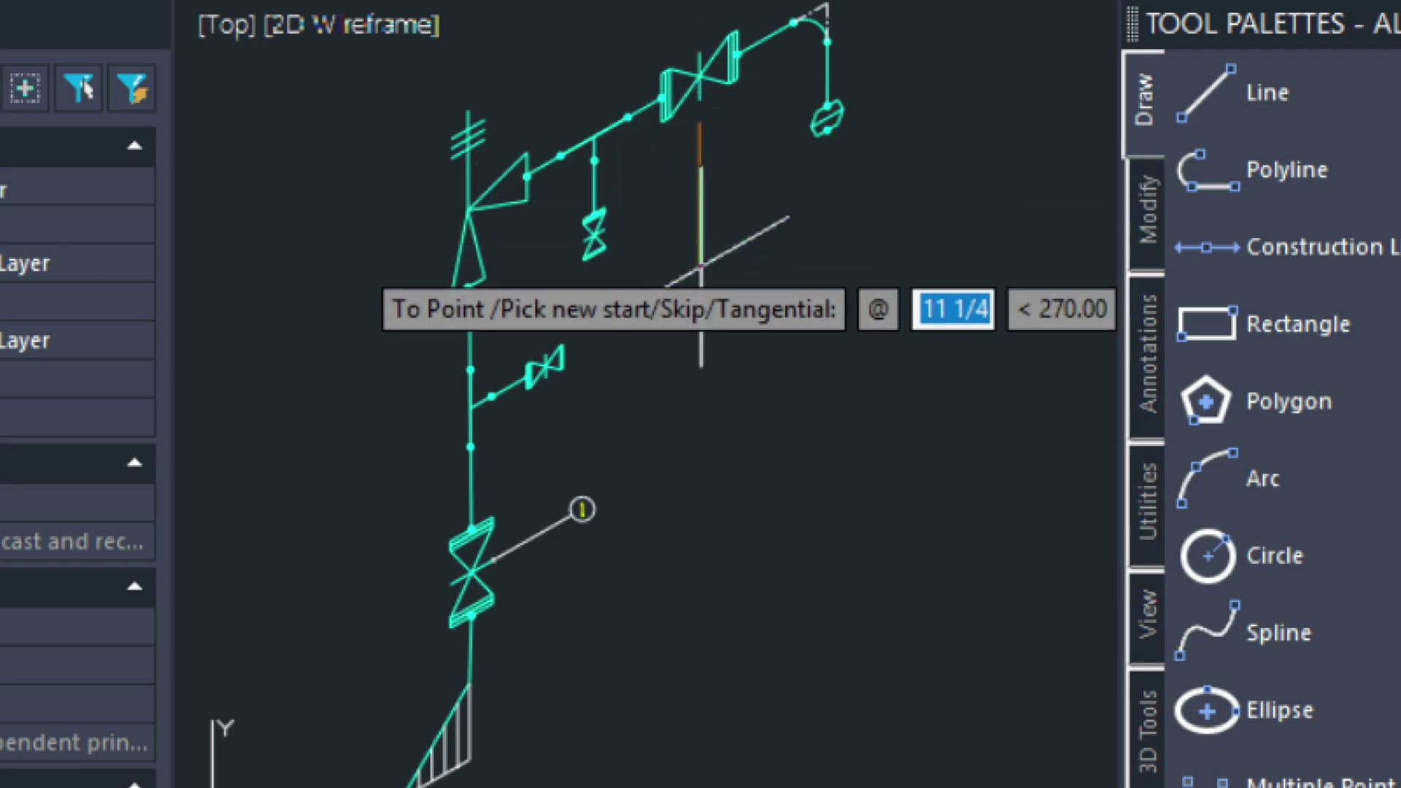
pyautogui.click(699, 237)
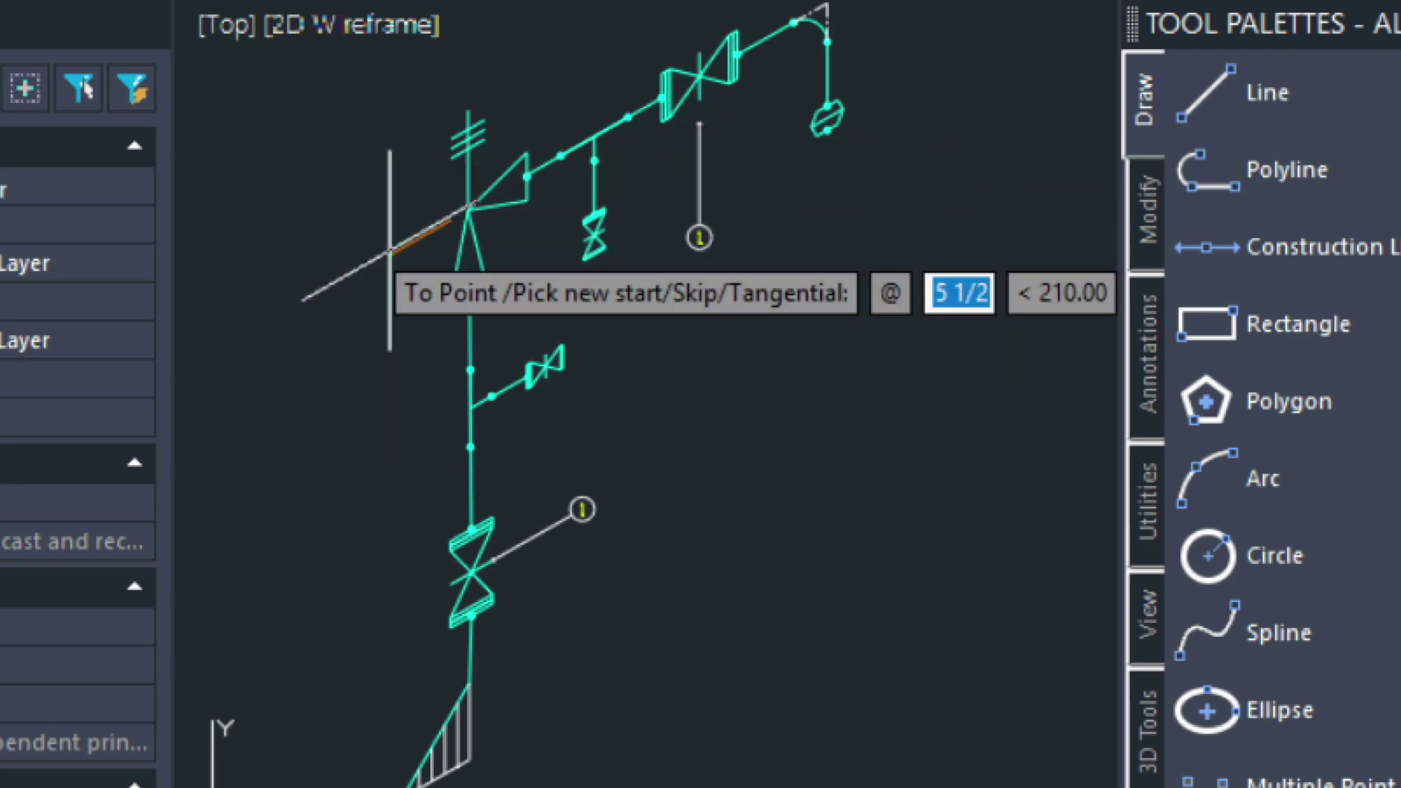
pyautogui.click(404, 250)
# - Finish balloon 2 on the reducer and save the BOM as demo.TXT on the Desktop
pyautogui.press('Return')
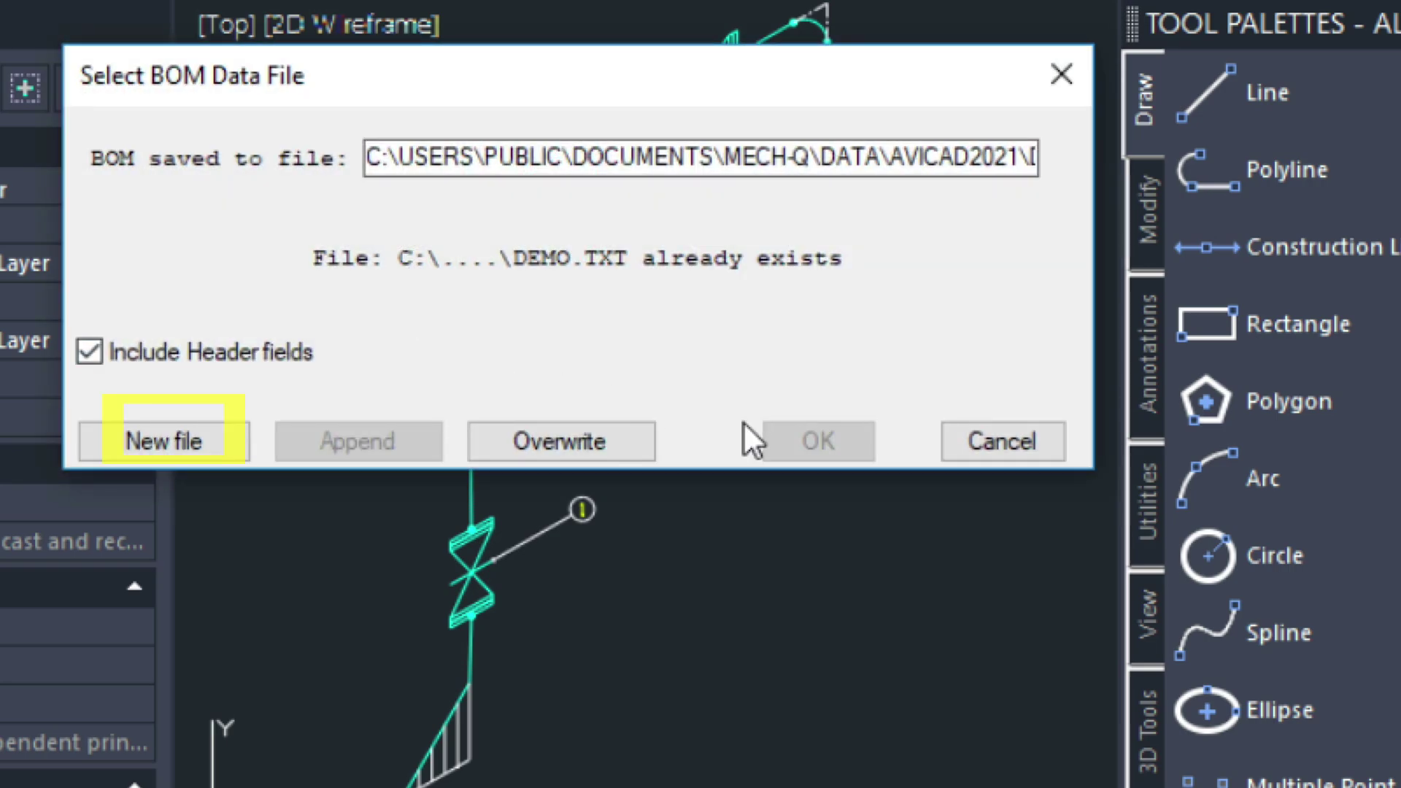
pyautogui.click(204, 438)
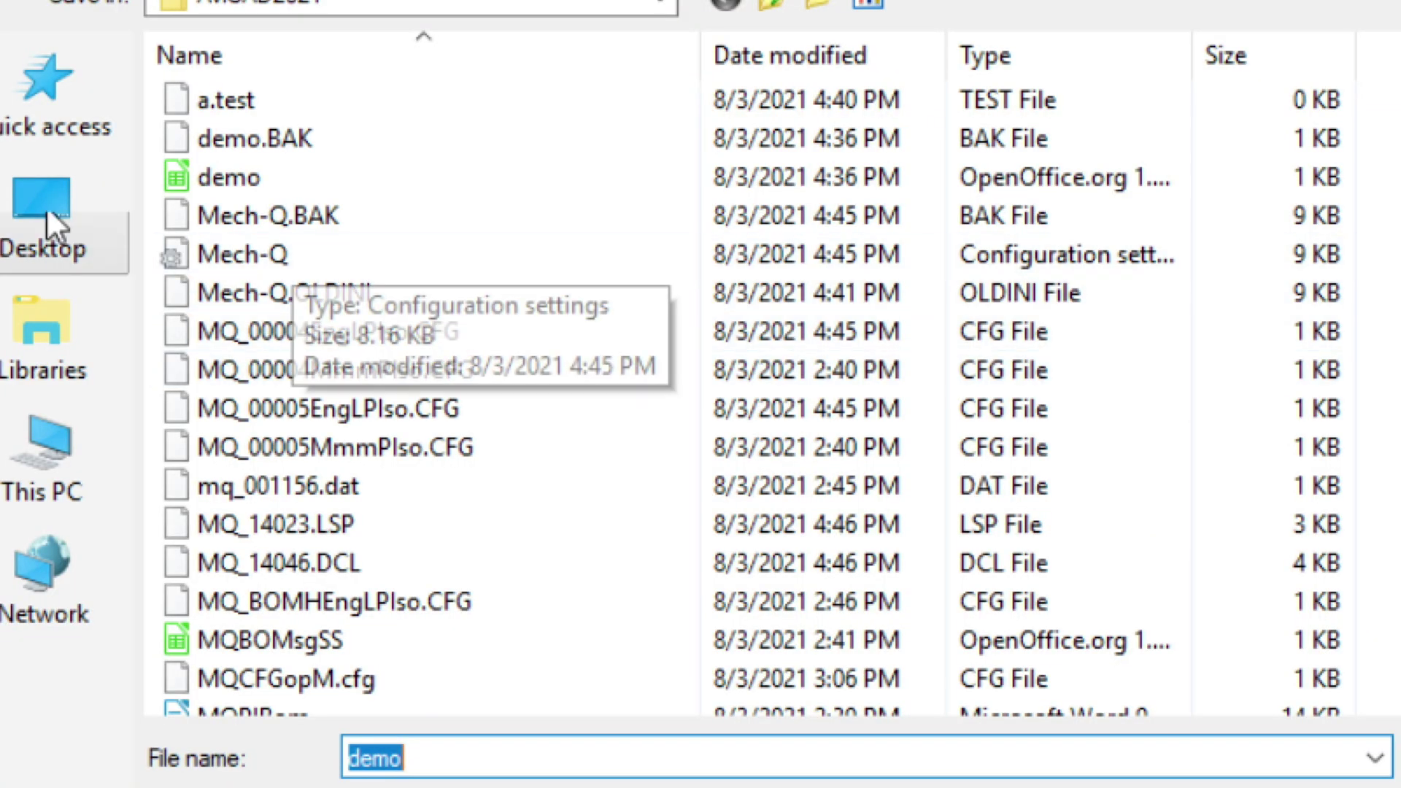
pyautogui.click(35, 210)
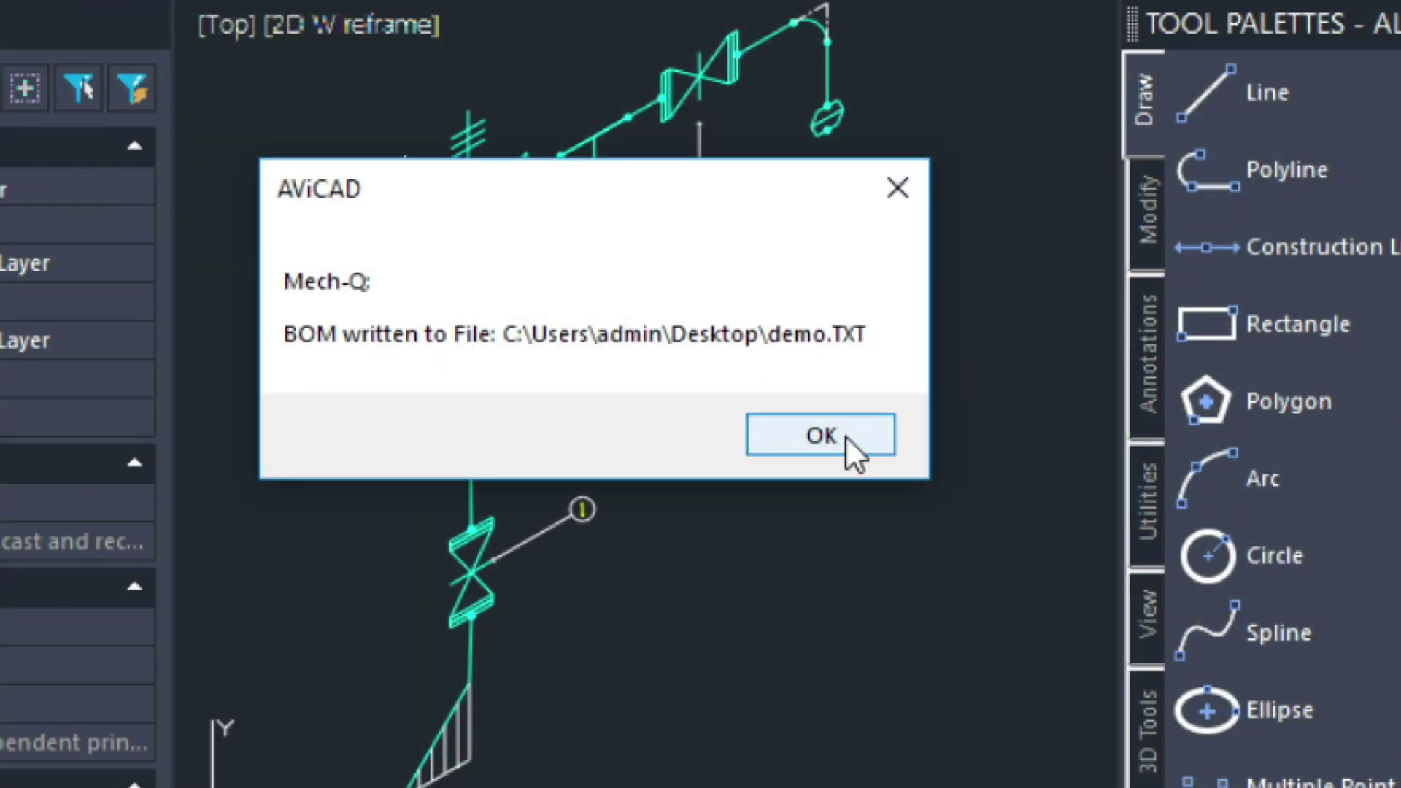
pyautogui.click(845, 435)
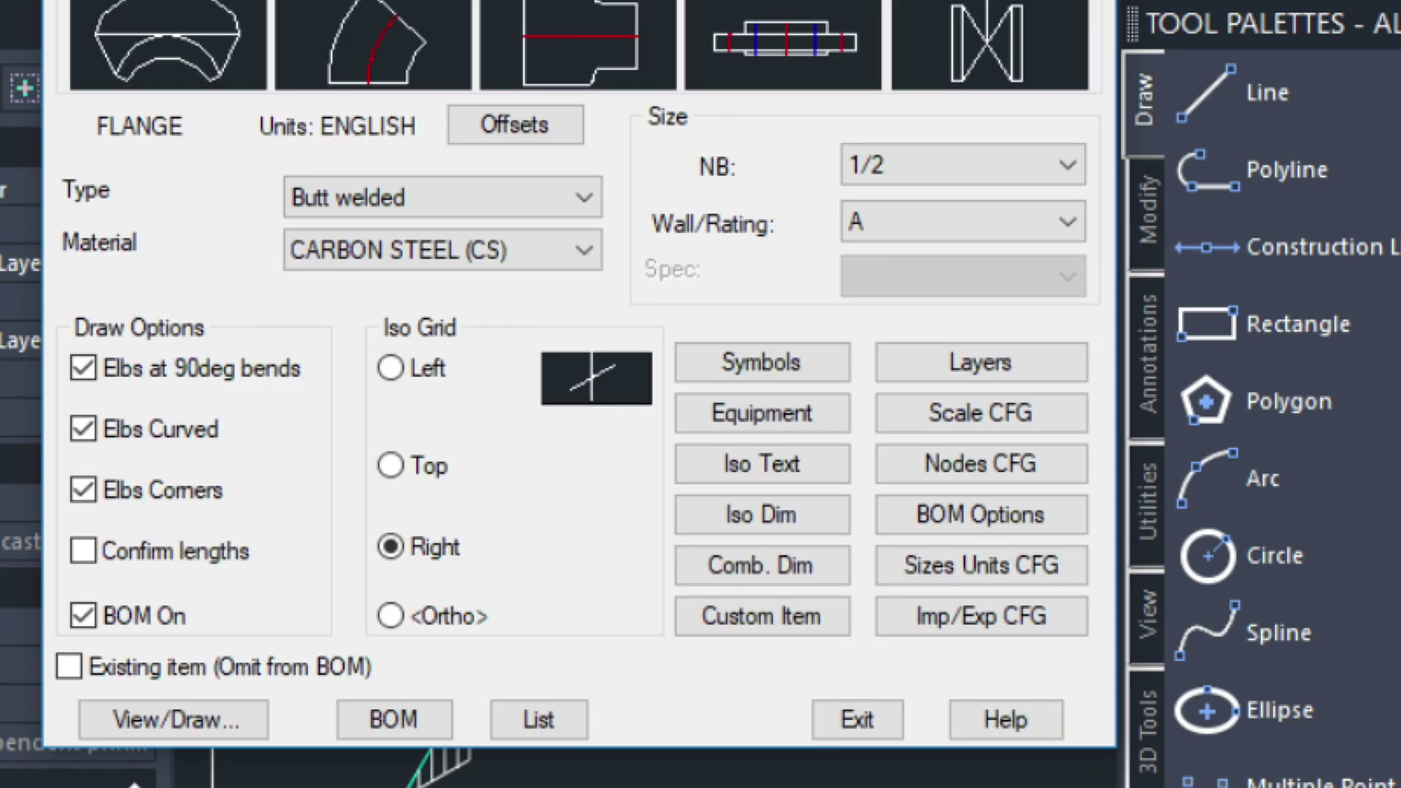
pyautogui.press('Escape')
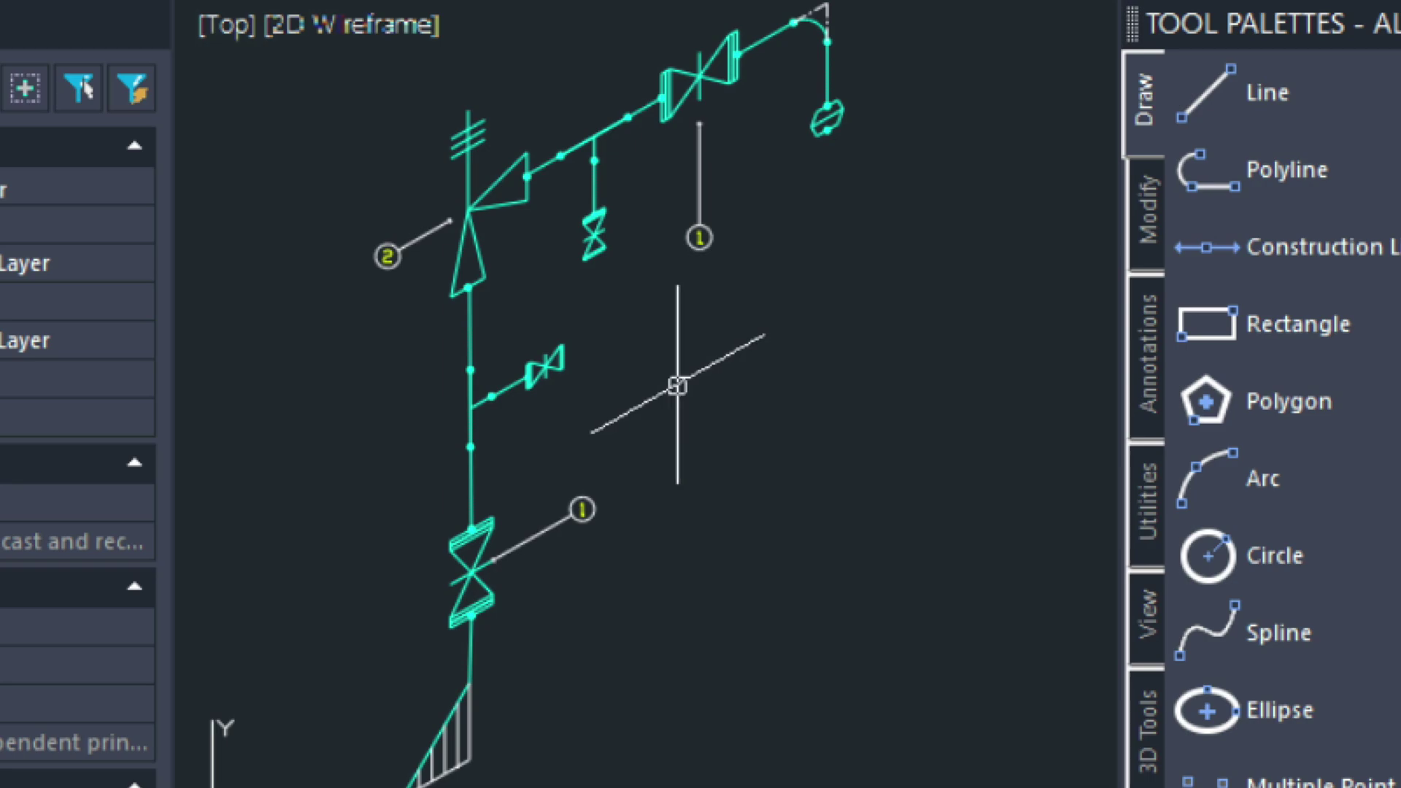
# - Override the current dimension style through DIMSTYLE so its arrow size is 1/8
pyautogui.scroll(2, 682, 329)
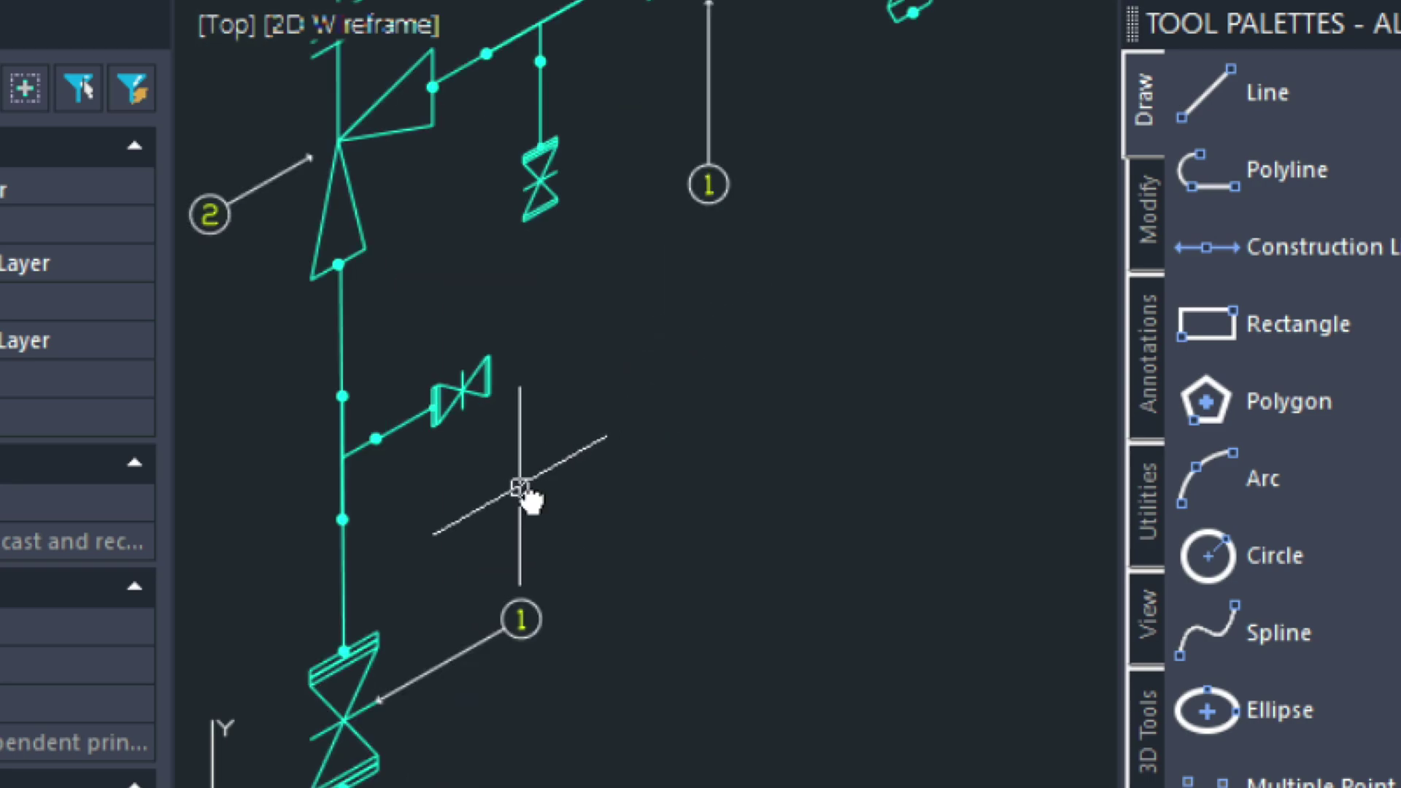
pyautogui.moveTo(546, 498); pyautogui.dragTo(584, 479, button='middle')
pyautogui.scroll(2, 478, 638)
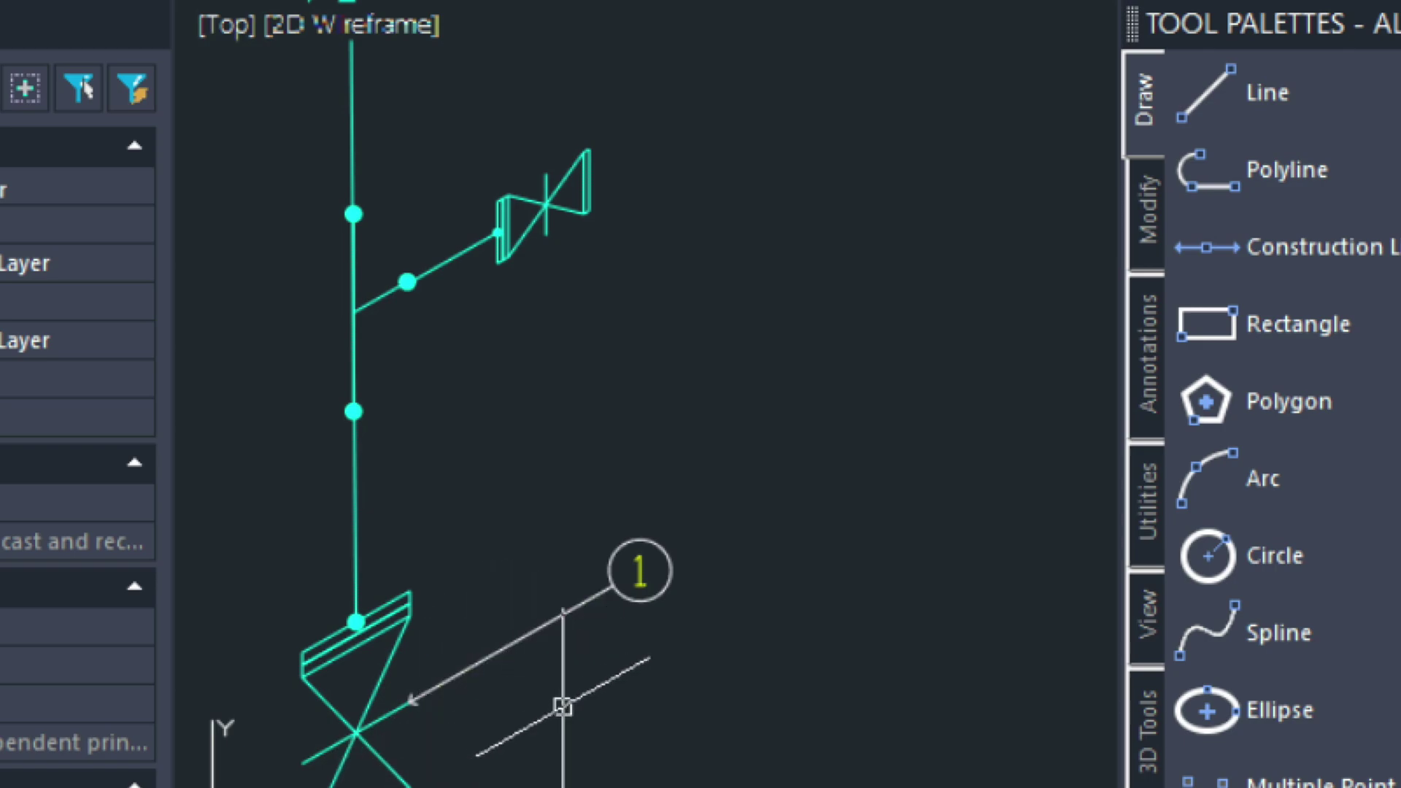
pyautogui.write('DIM')
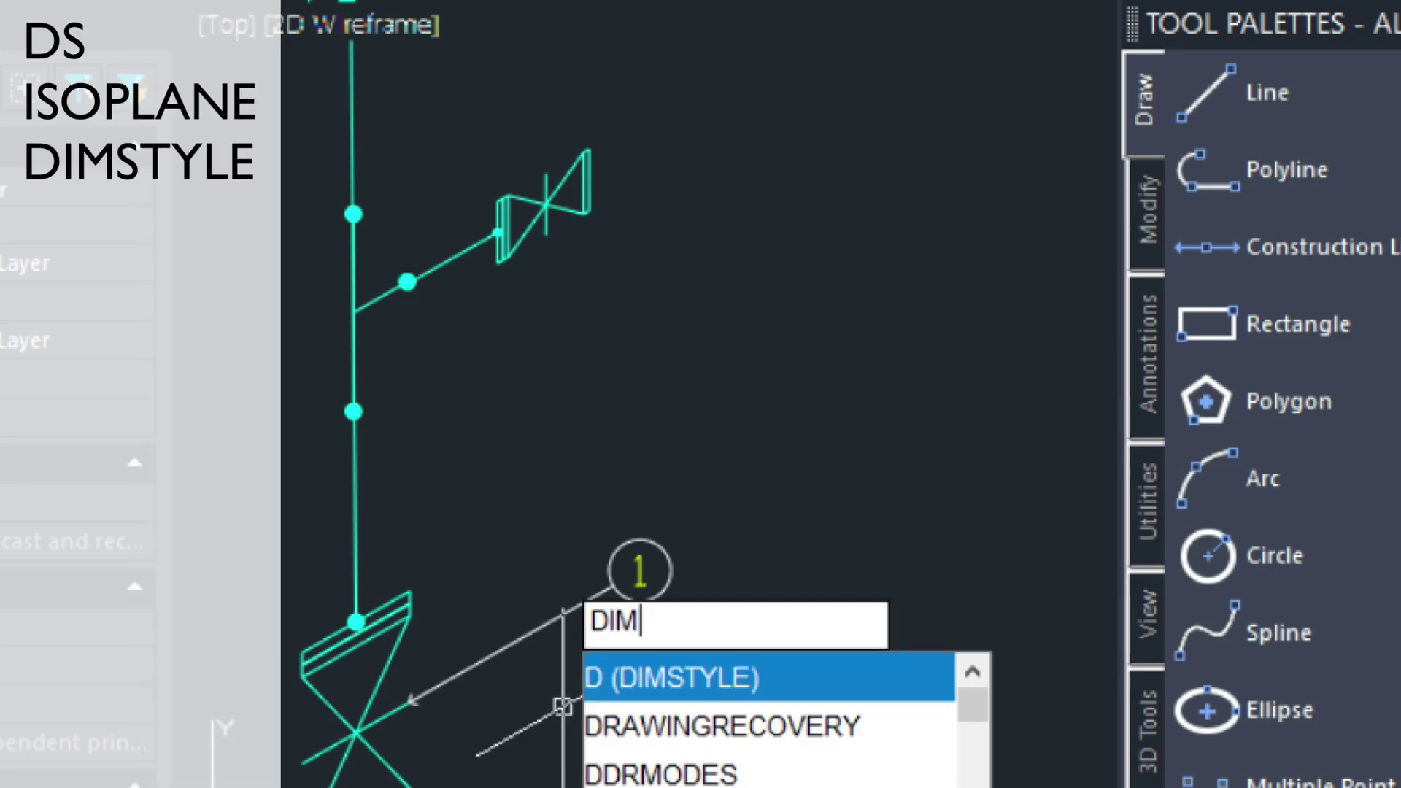
pyautogui.press('Down')
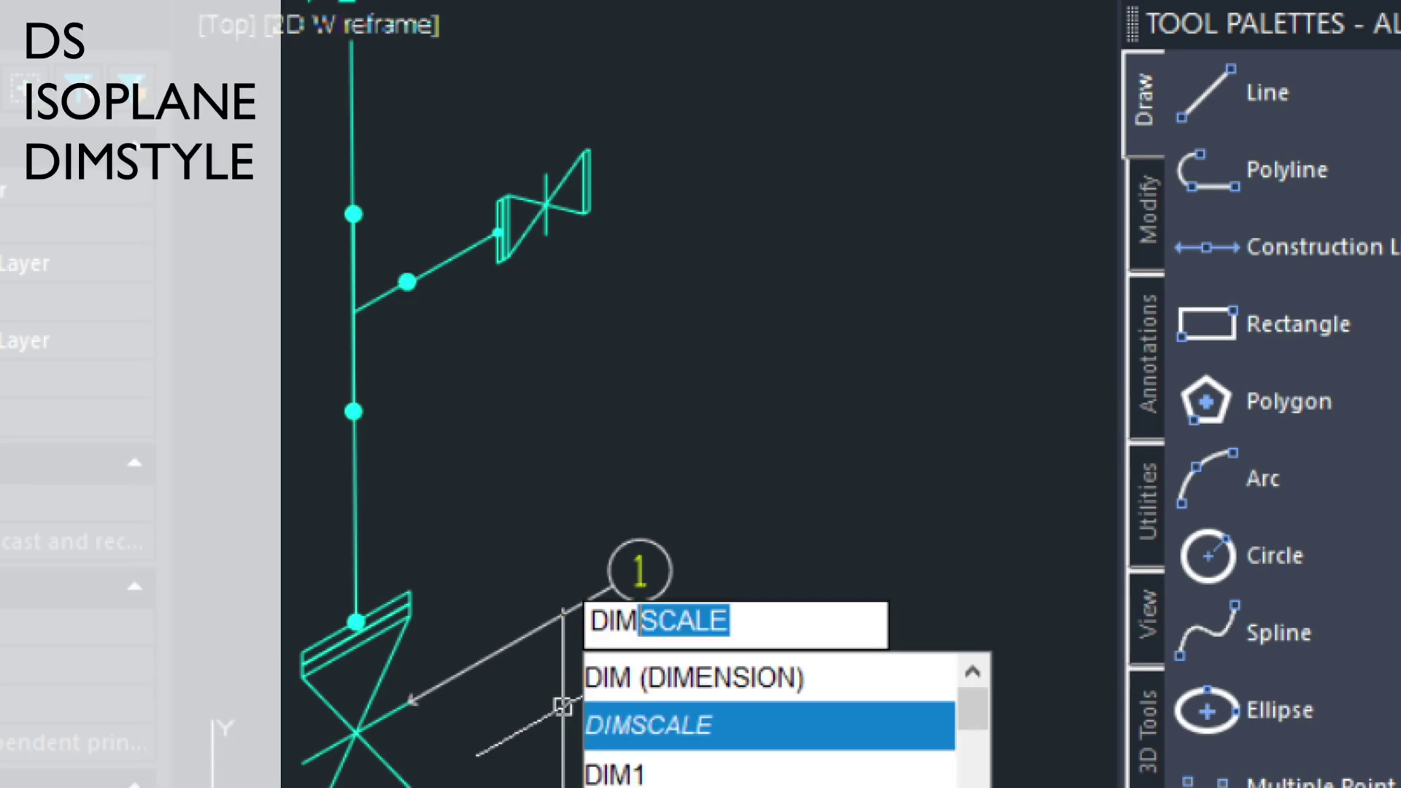
pyautogui.write('ST')
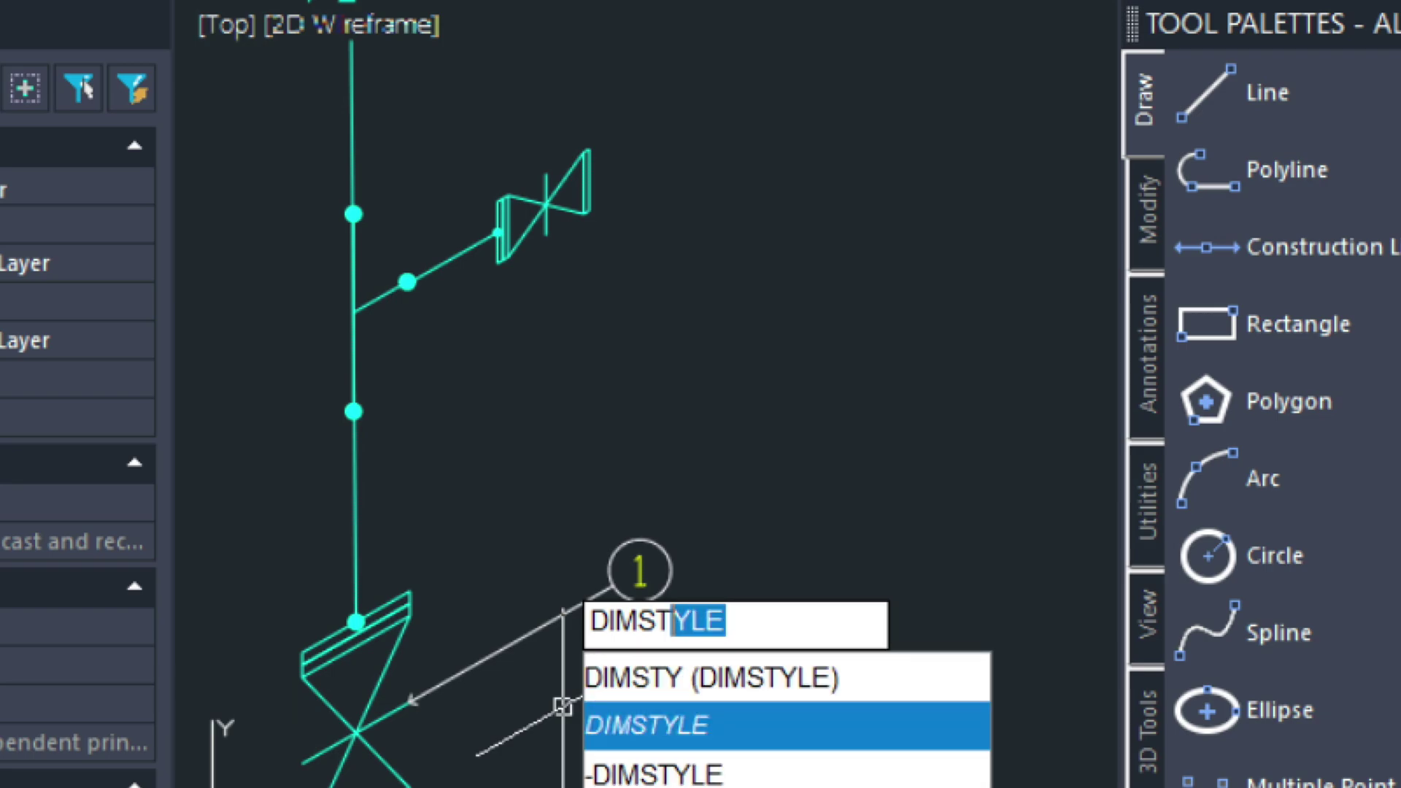
pyautogui.press('Return')
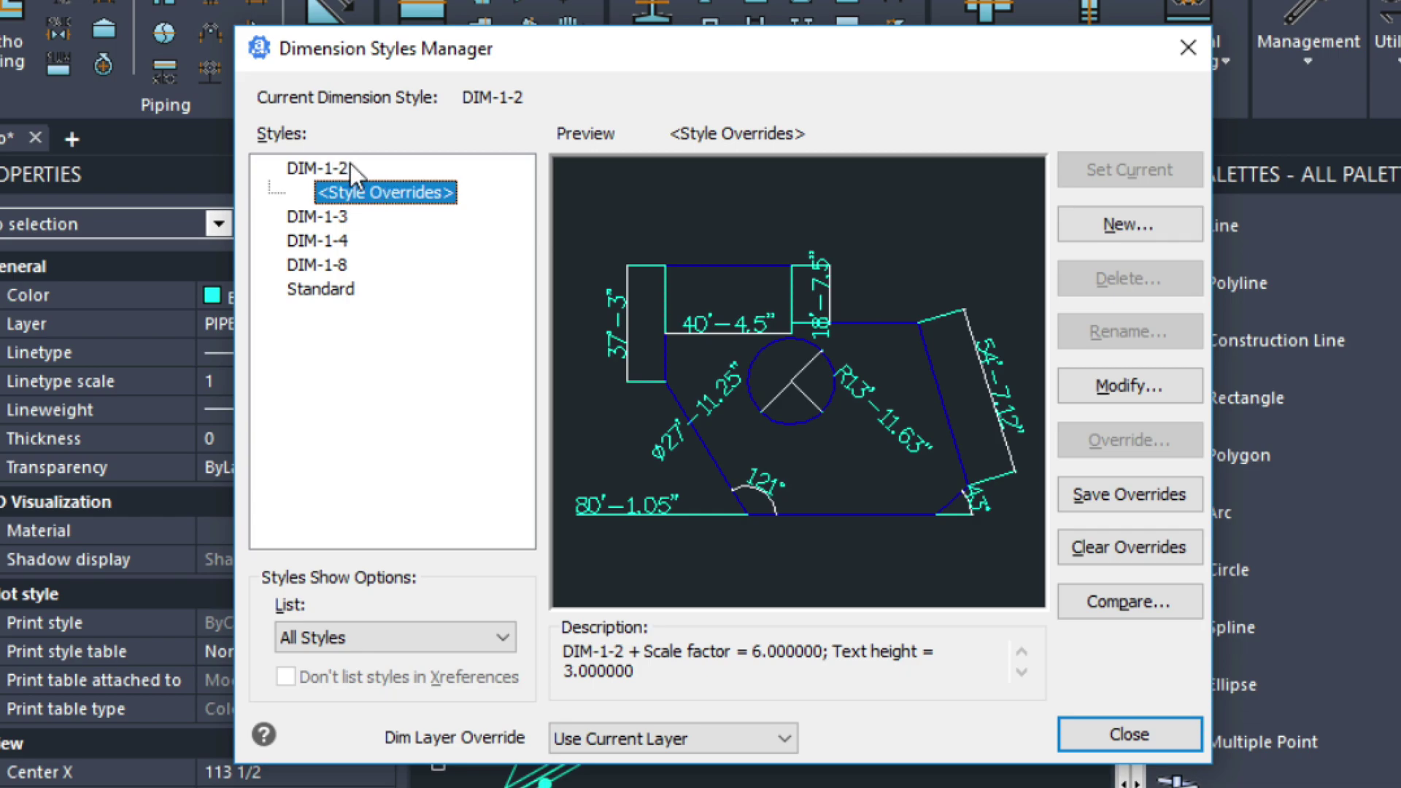
pyautogui.click(1144, 384)
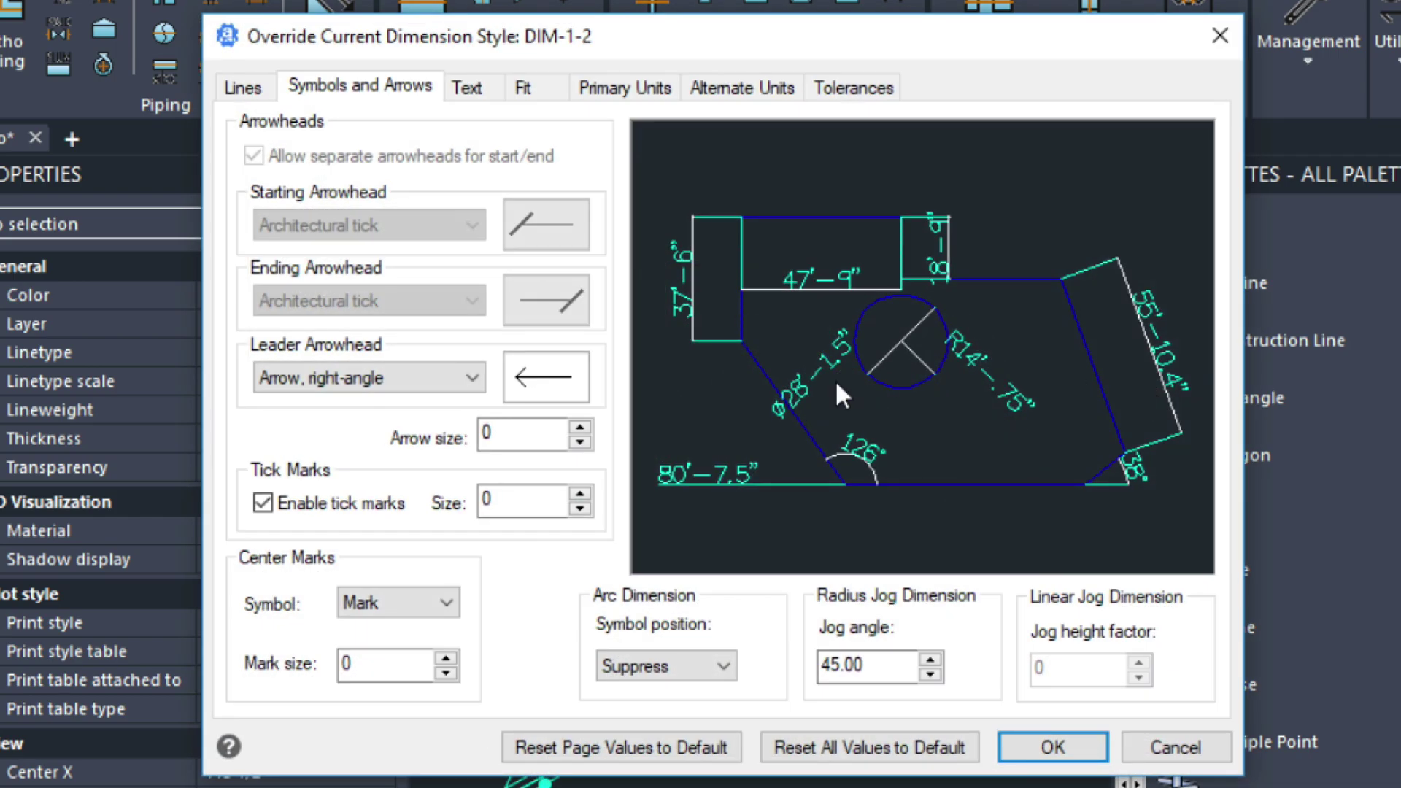
pyautogui.click(532, 440)
pyautogui.press('BackSpace')
pyautogui.write('1/8')
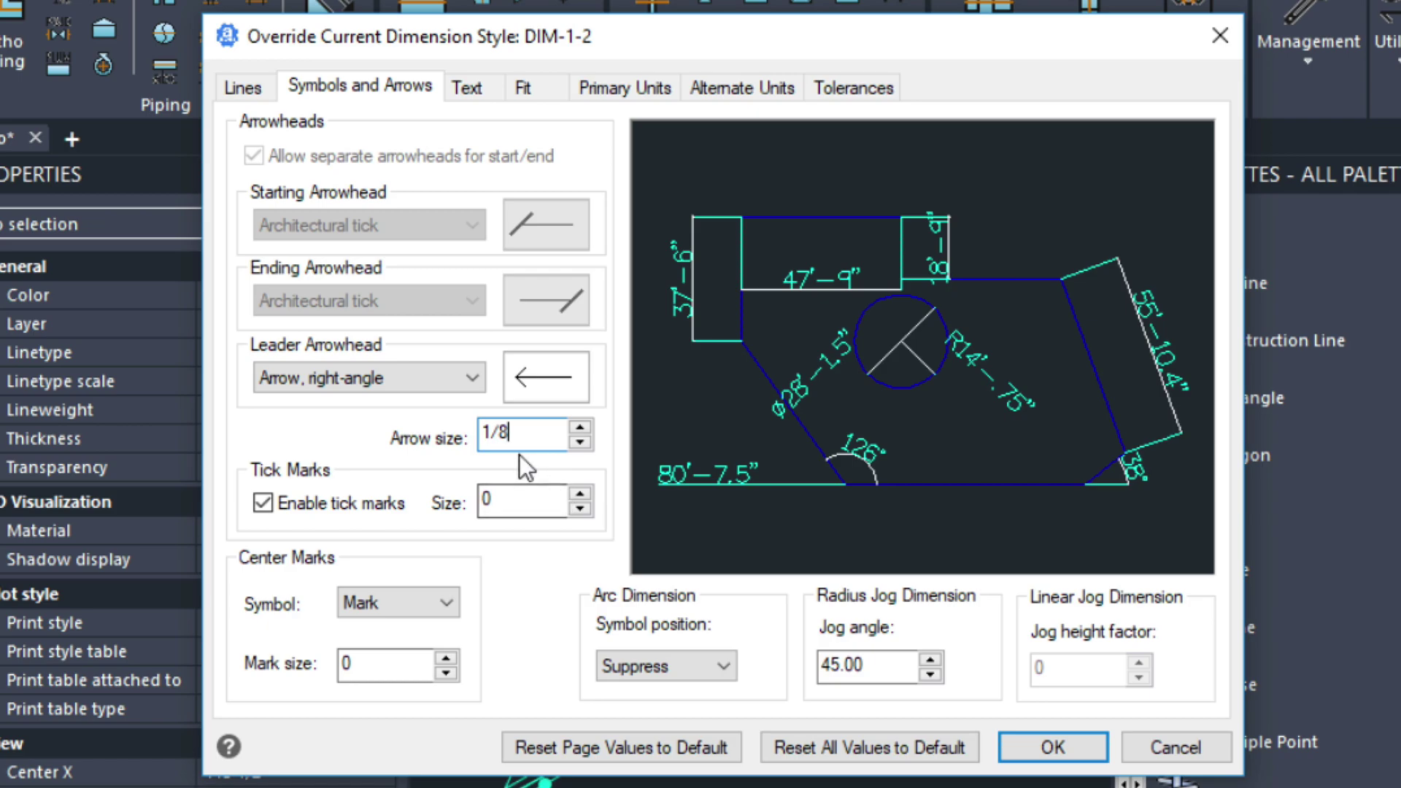
pyautogui.click(1037, 748)
pyautogui.click(1088, 738)
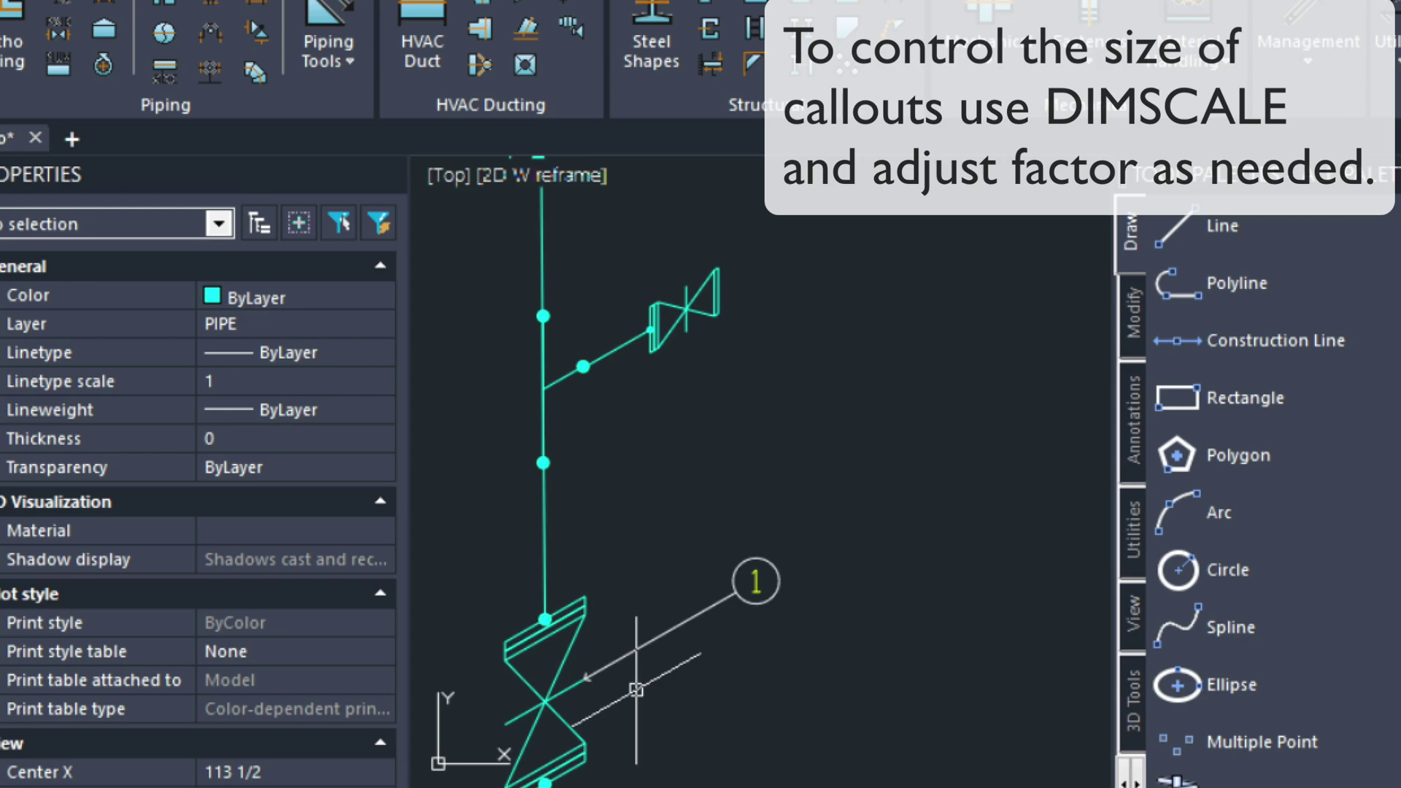
# - Reapply the current style to all dimensions with DIM UPDATE ALL, then cancel the command
pyautogui.write('DIM')
pyautogui.press('Return')
pyautogui.write('u')
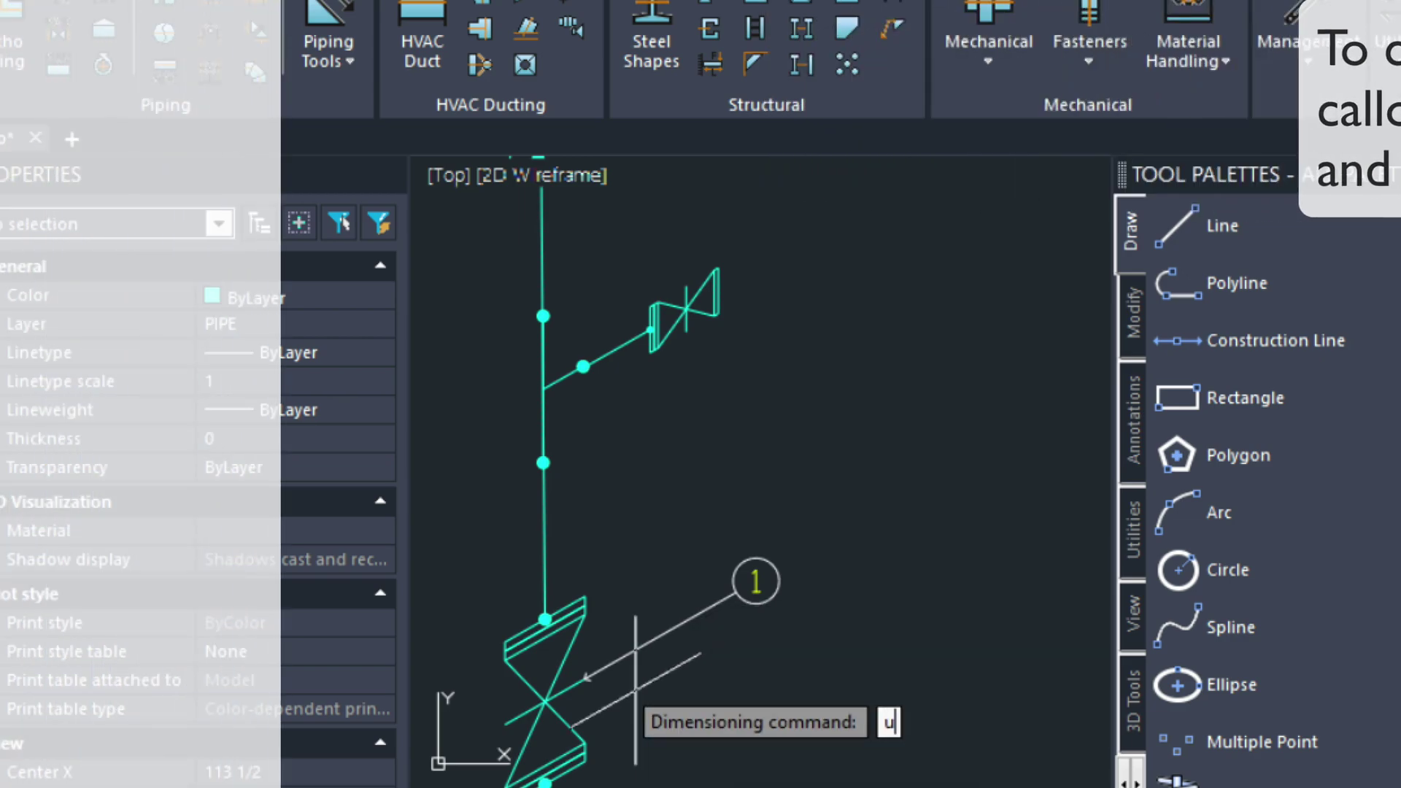
pyautogui.write('pdate')
pyautogui.press('Return')
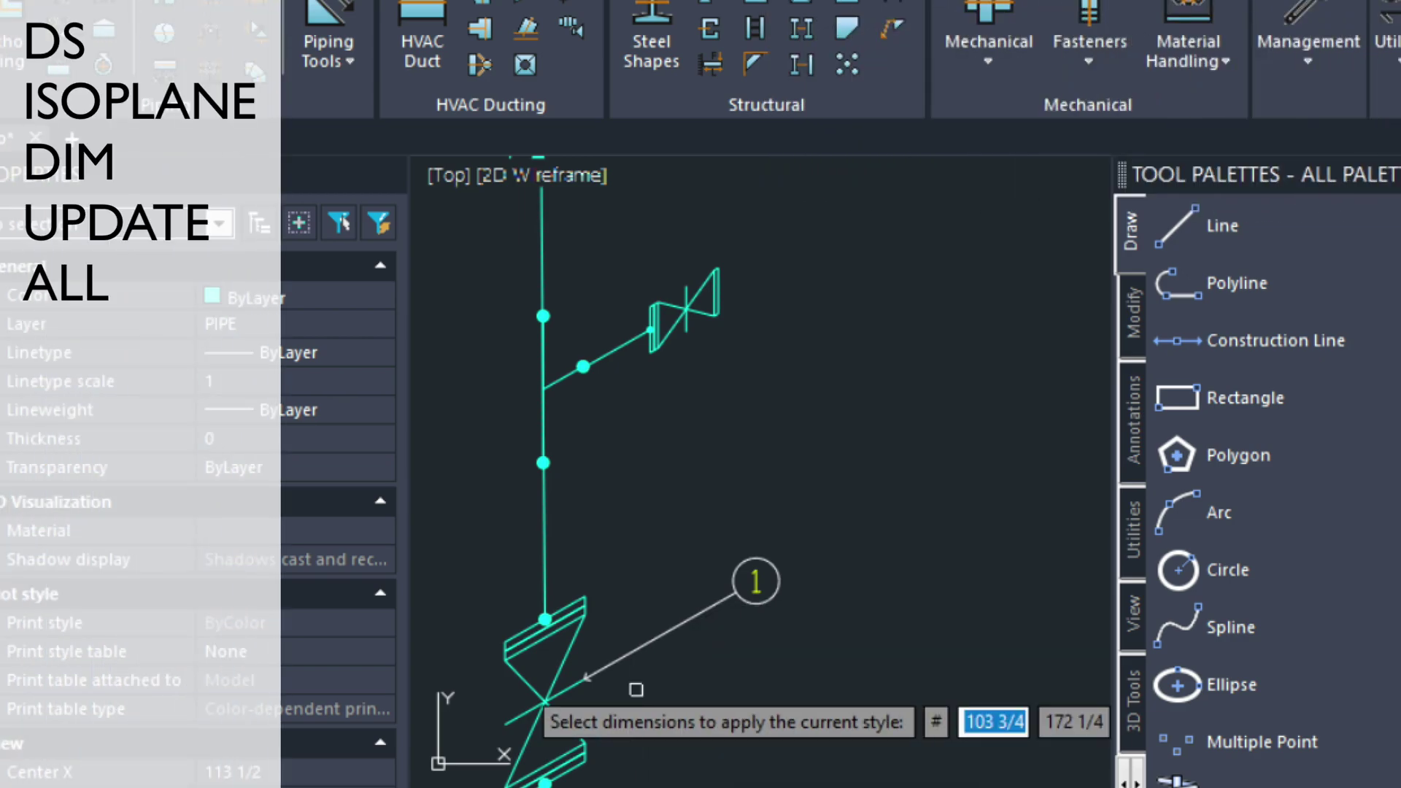
pyautogui.write('all')
pyautogui.press('Return')
pyautogui.press('Return')
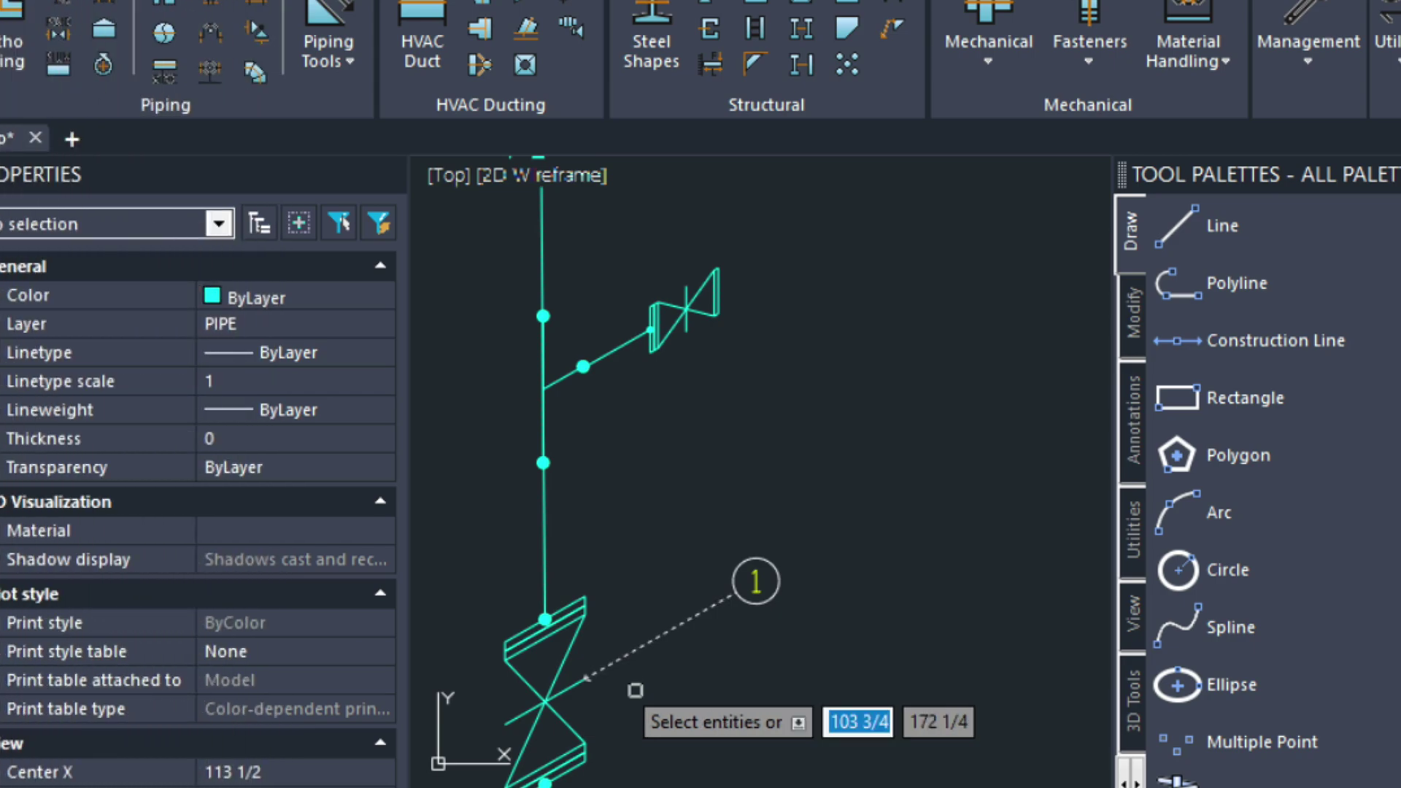
pyautogui.press('Return')
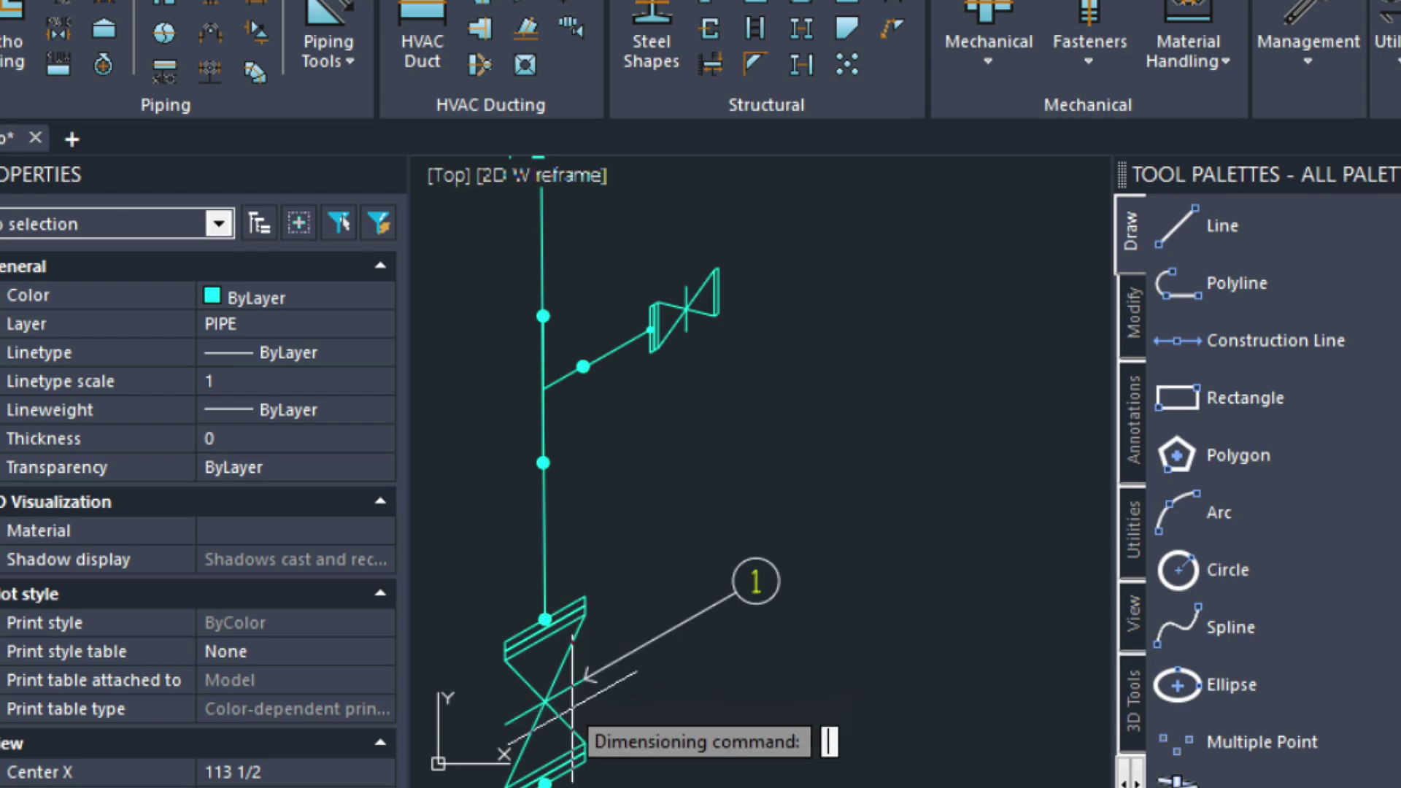
pyautogui.press('Escape')
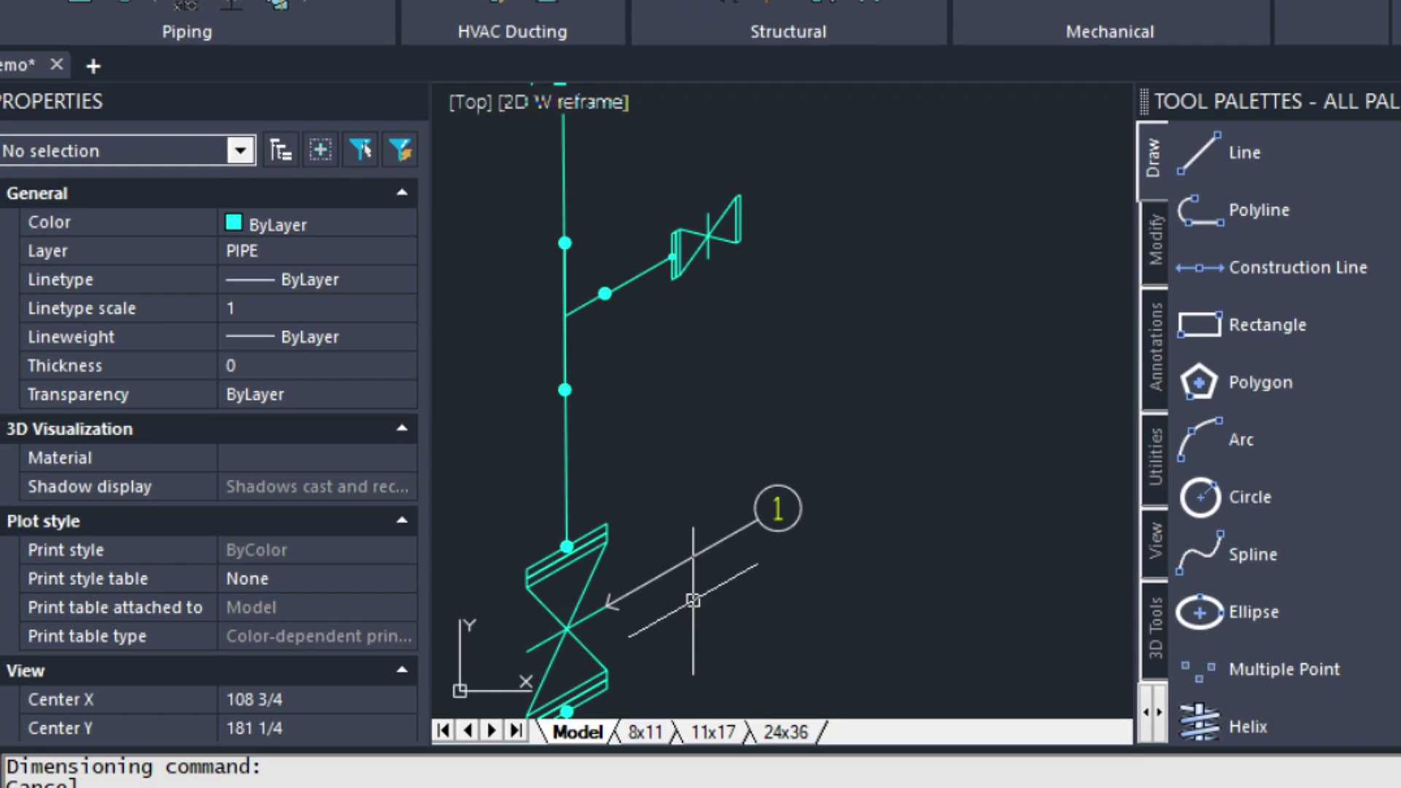
# - Set the style override's leader arrowhead to Arrow, filled with a 1/8 arrow size
pyautogui.write('di')
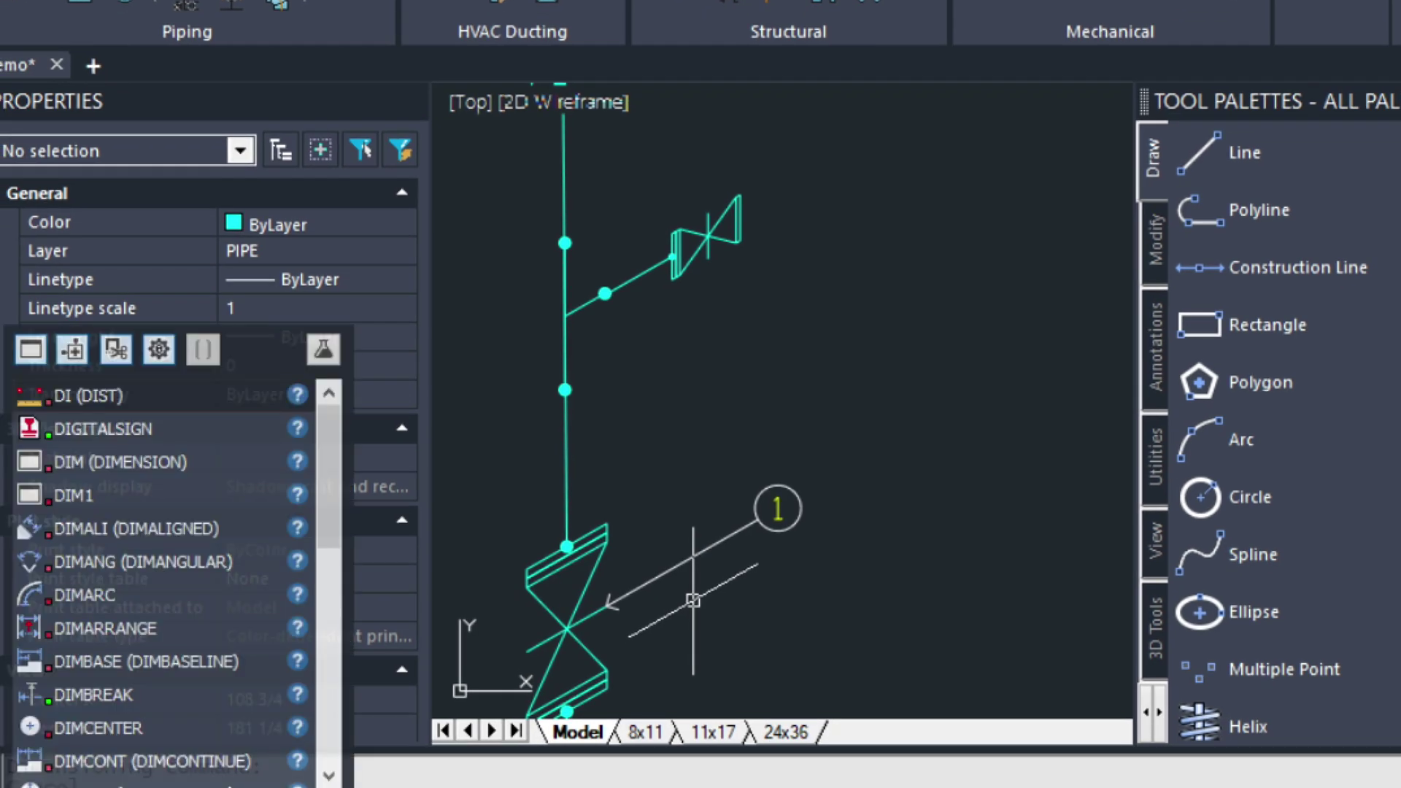
pyautogui.write('msty')
pyautogui.press('Return')
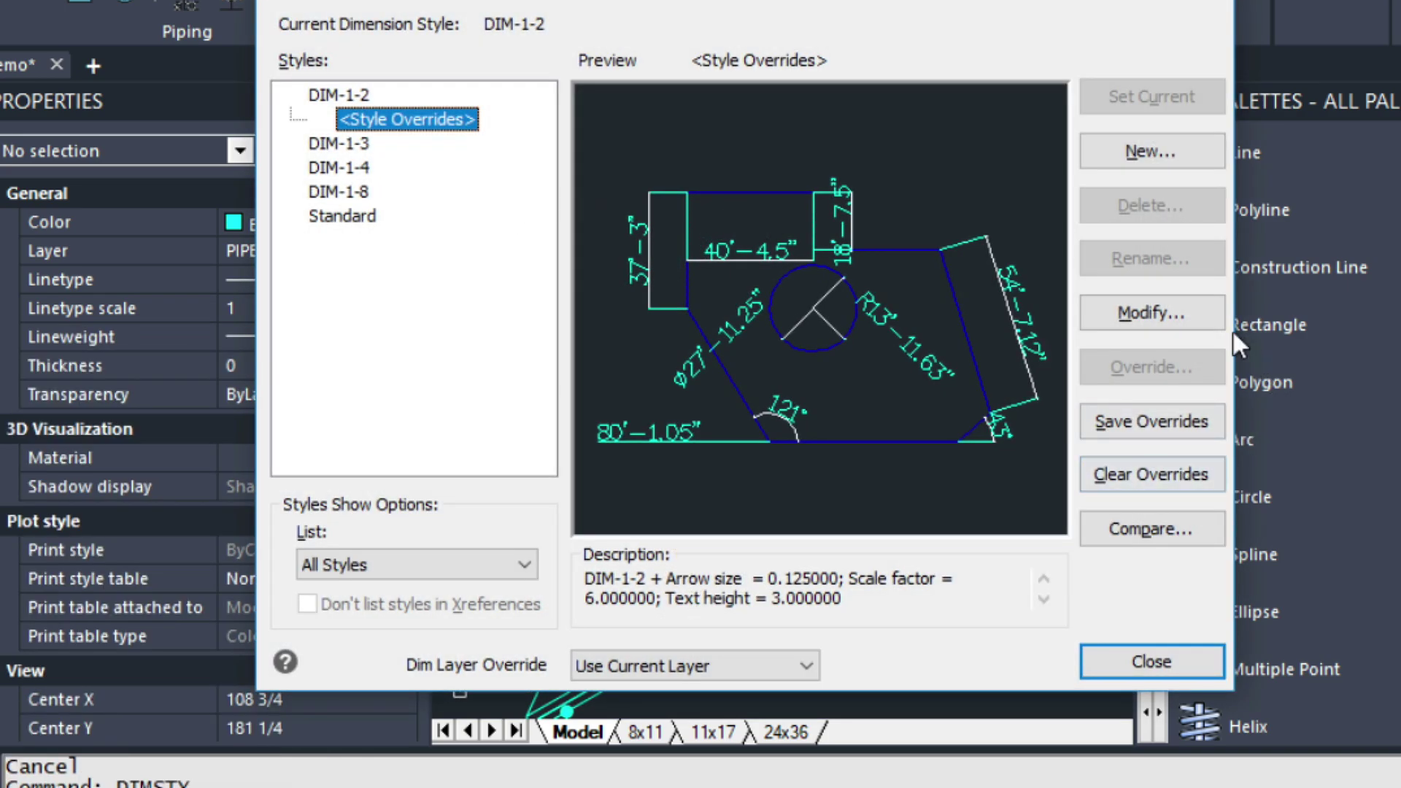
pyautogui.click(1202, 304)
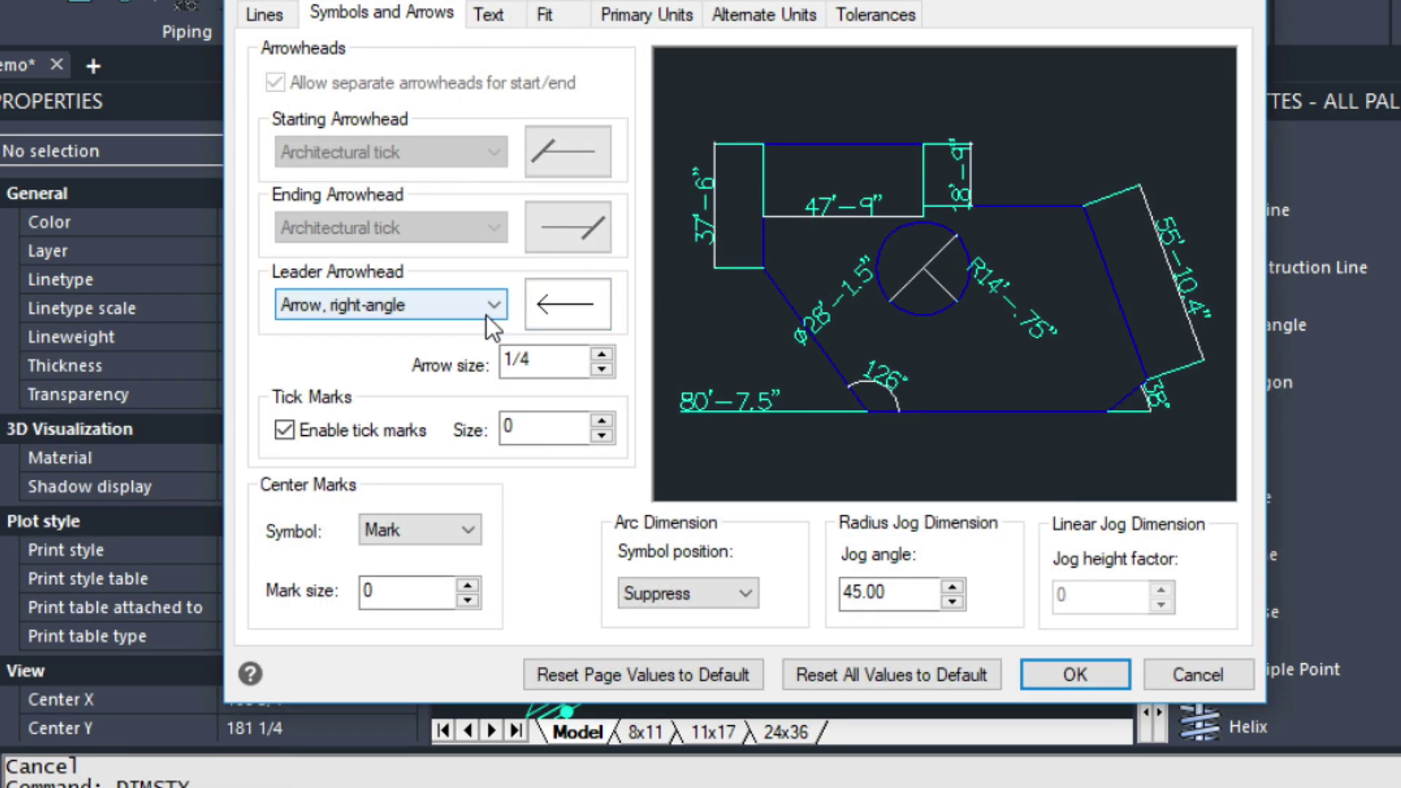
pyautogui.click(486, 314)
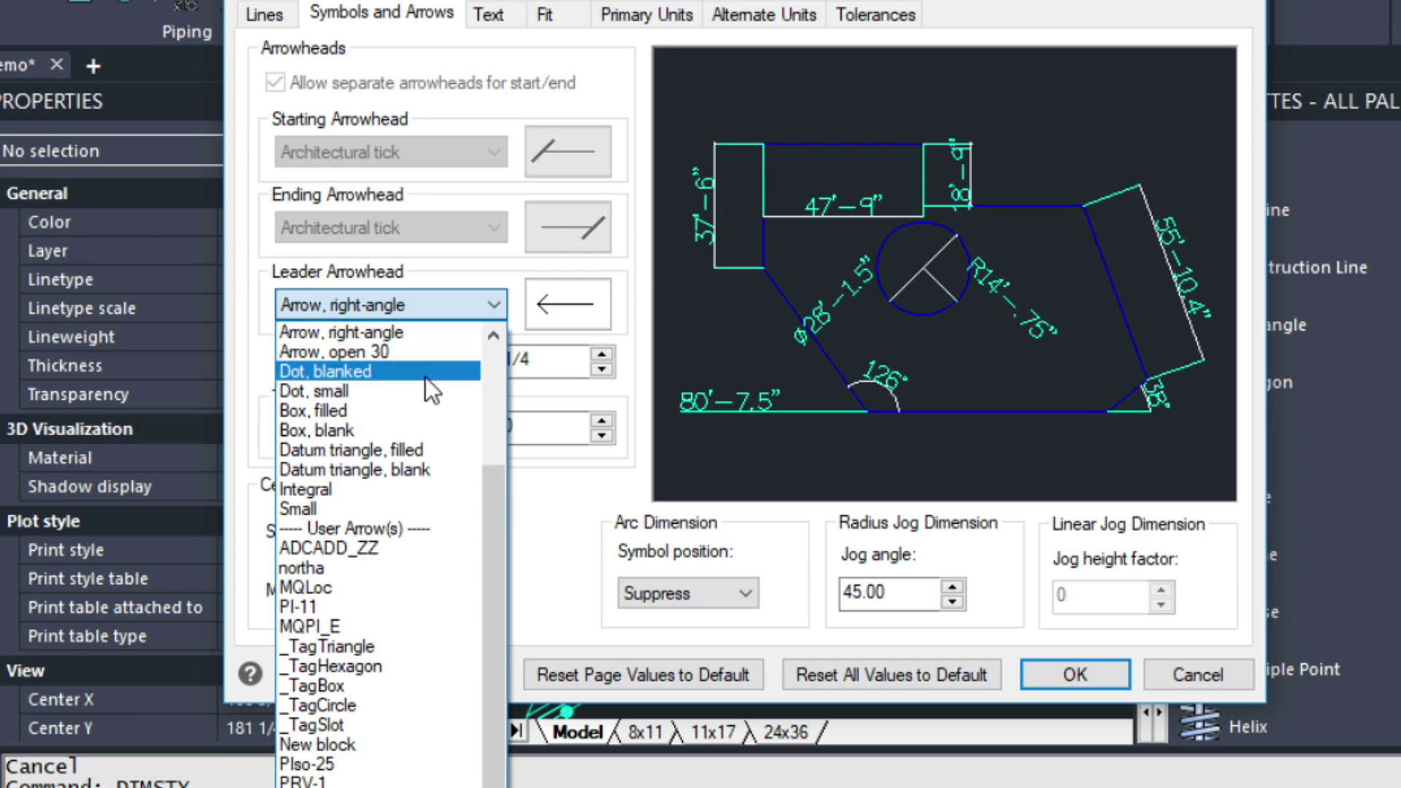
pyautogui.scroll(4, 497, 400)
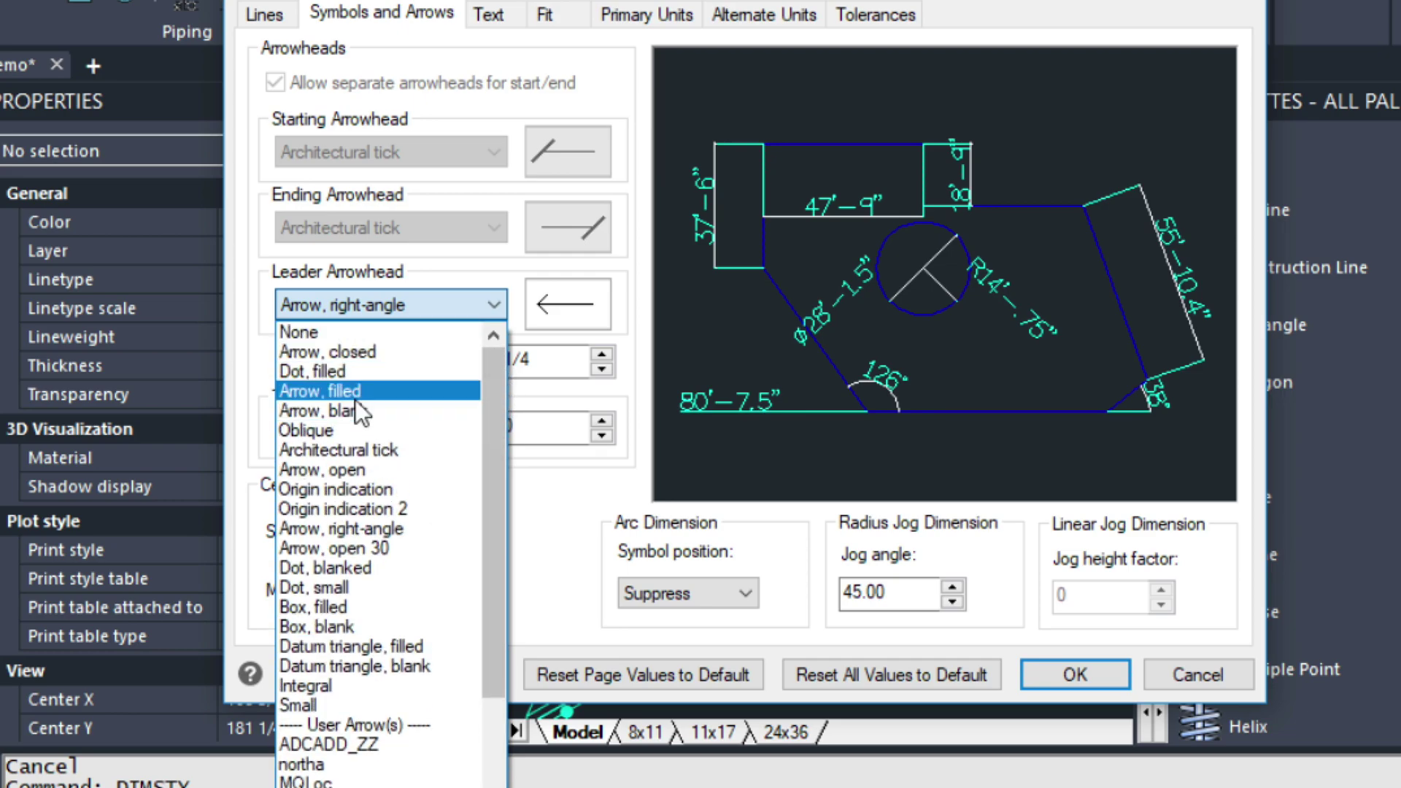
pyautogui.click(322, 391)
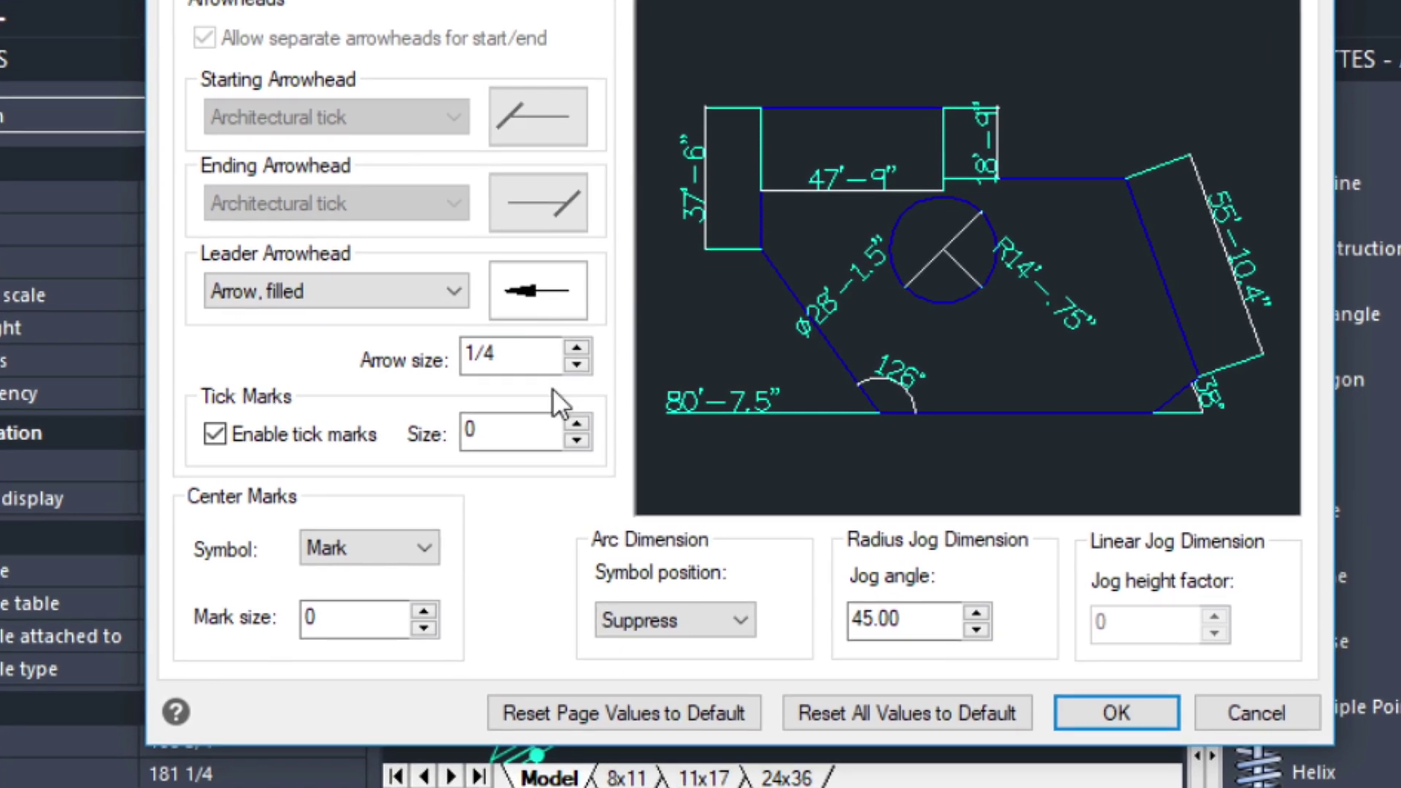
pyautogui.click(522, 347)
pyautogui.press('BackSpace')
pyautogui.write('8')
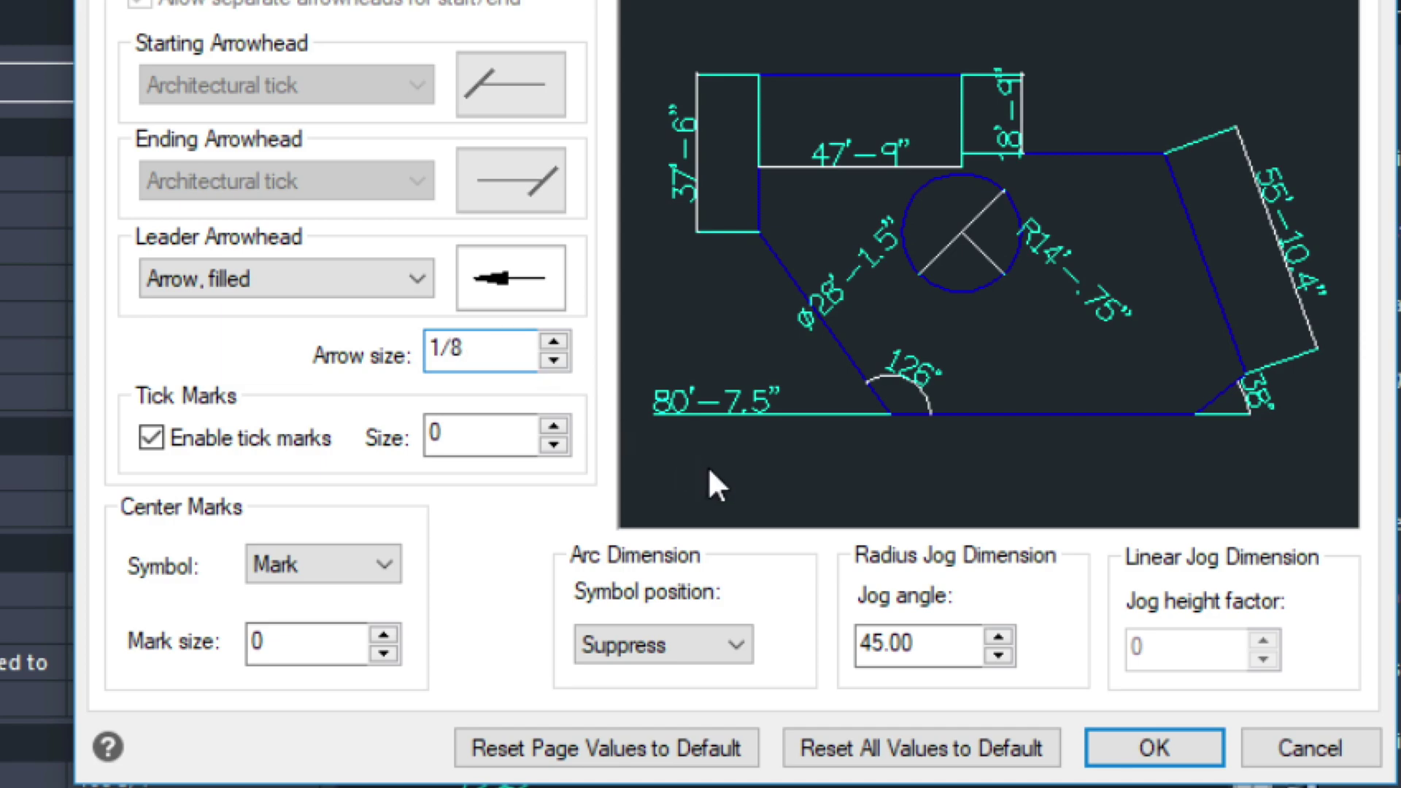
pyautogui.click(1159, 749)
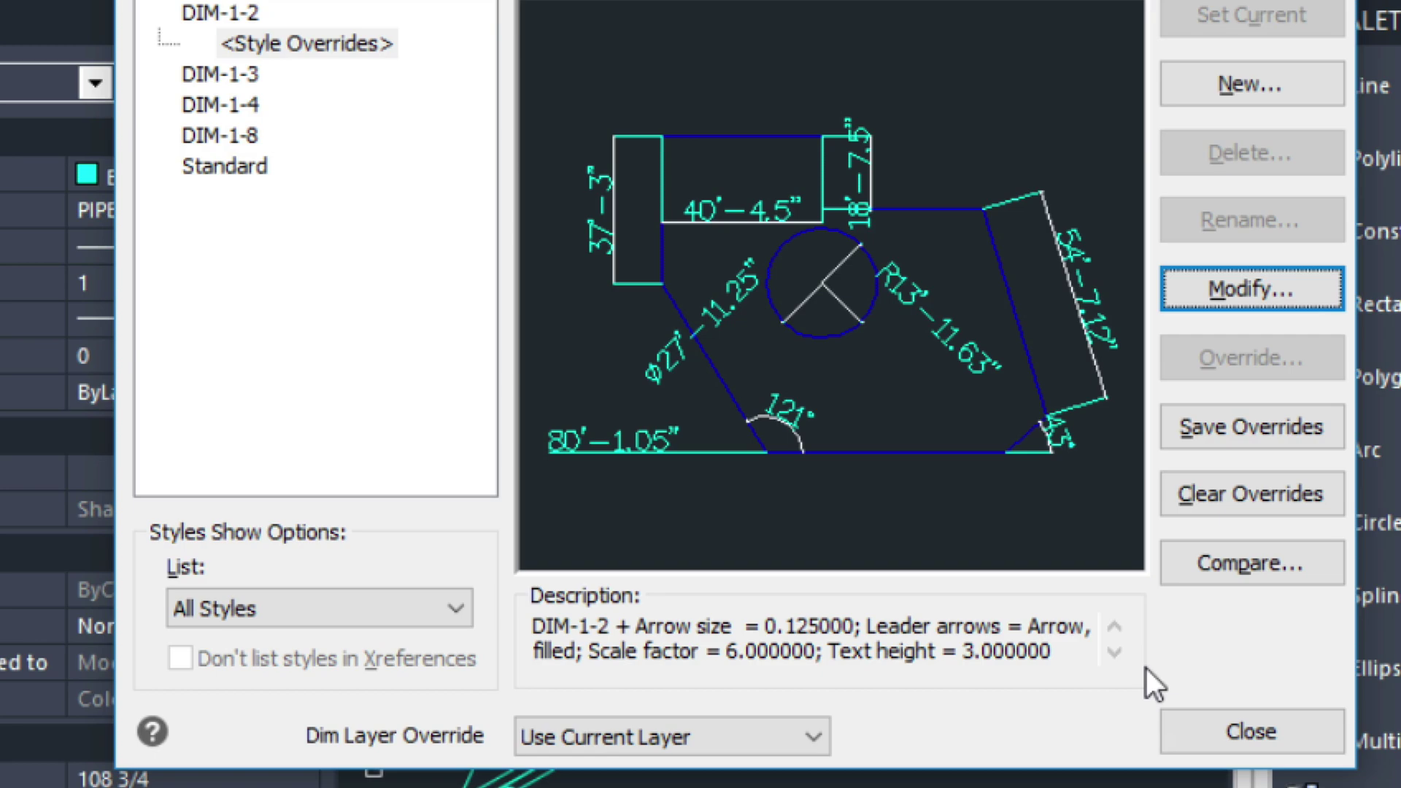
# - Close the style manager and update all dimensions with DIM UPDATE ALL
pyautogui.click(1213, 721)
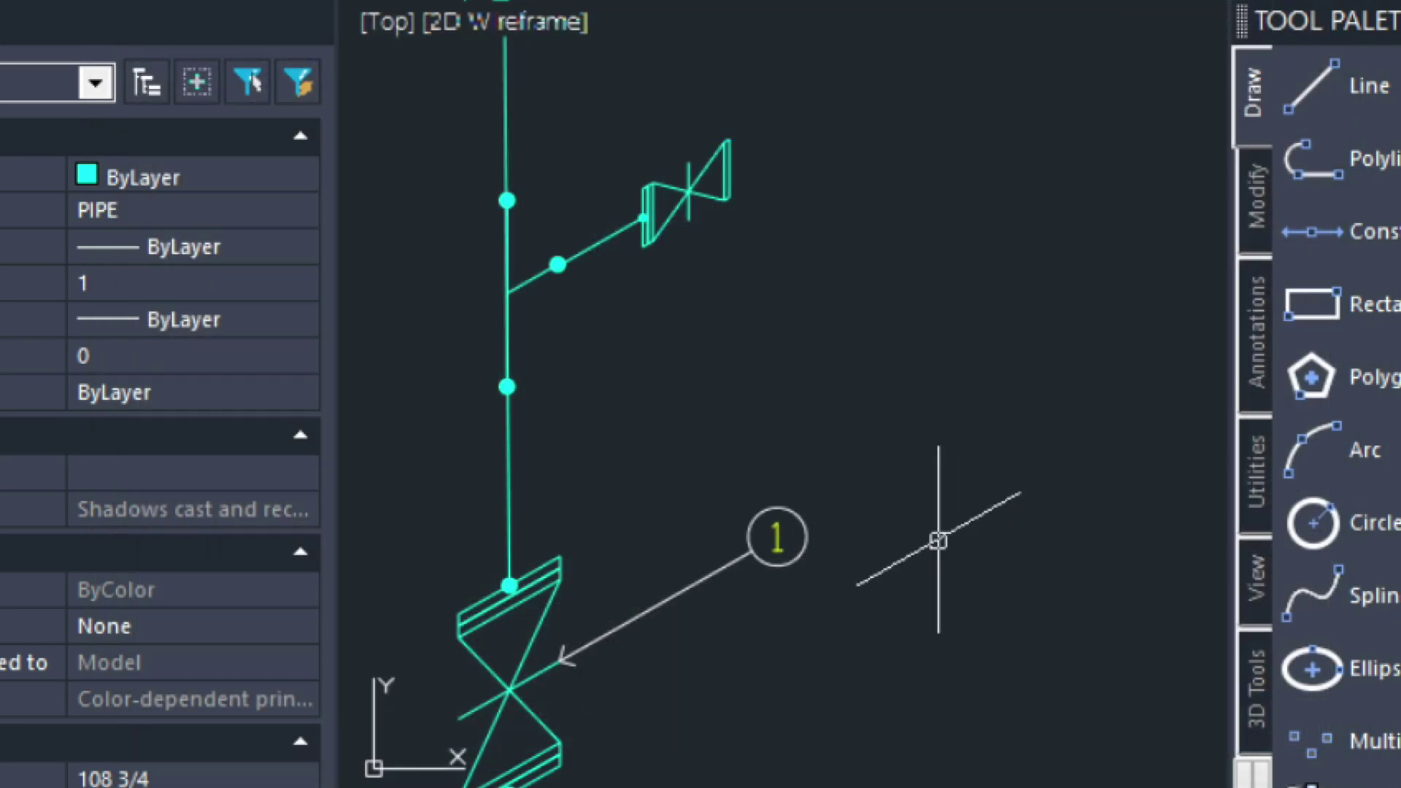
pyautogui.write('di')
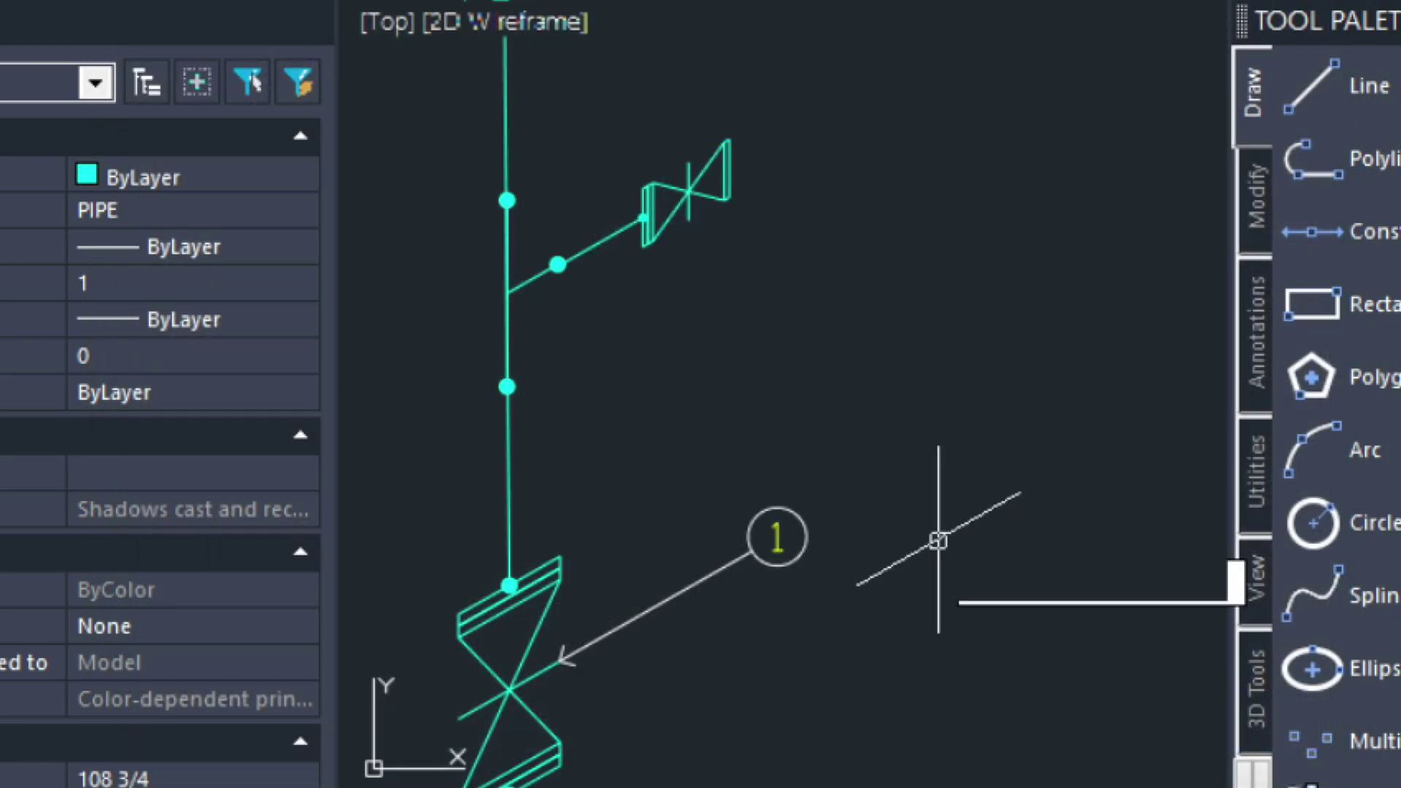
pyautogui.write('m')
pyautogui.press('Return')
pyautogui.write('up')
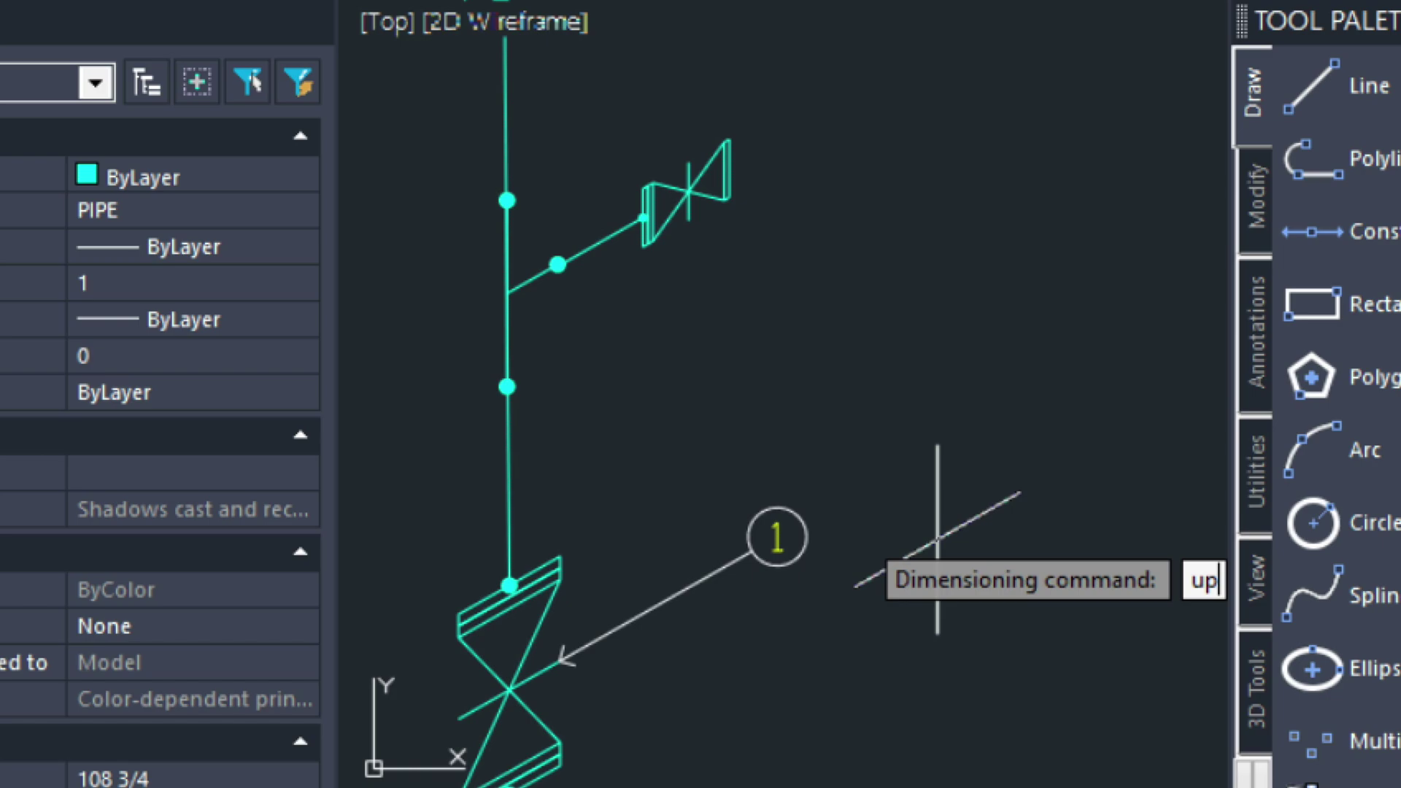
pyautogui.write('date')
pyautogui.press('Return')
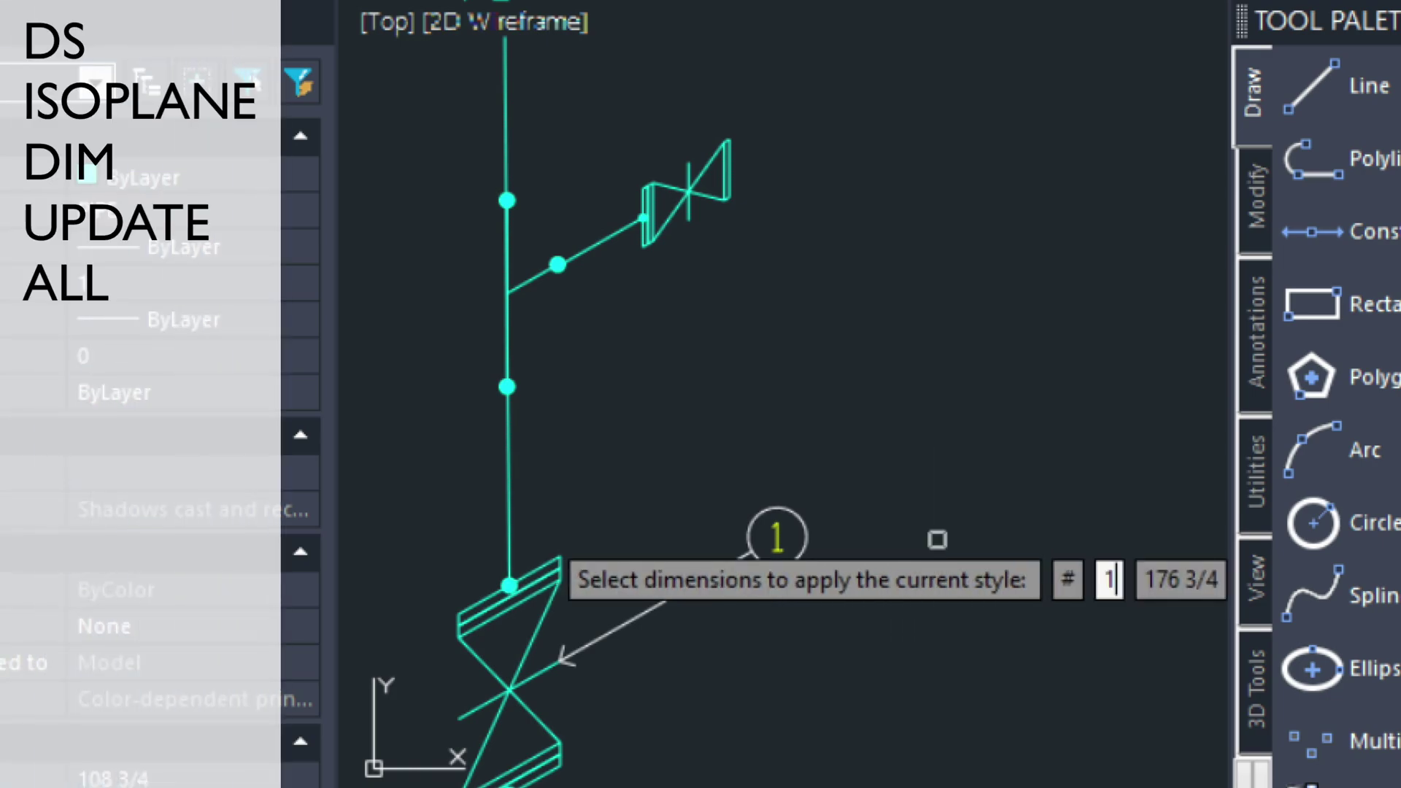
pyautogui.write('all')
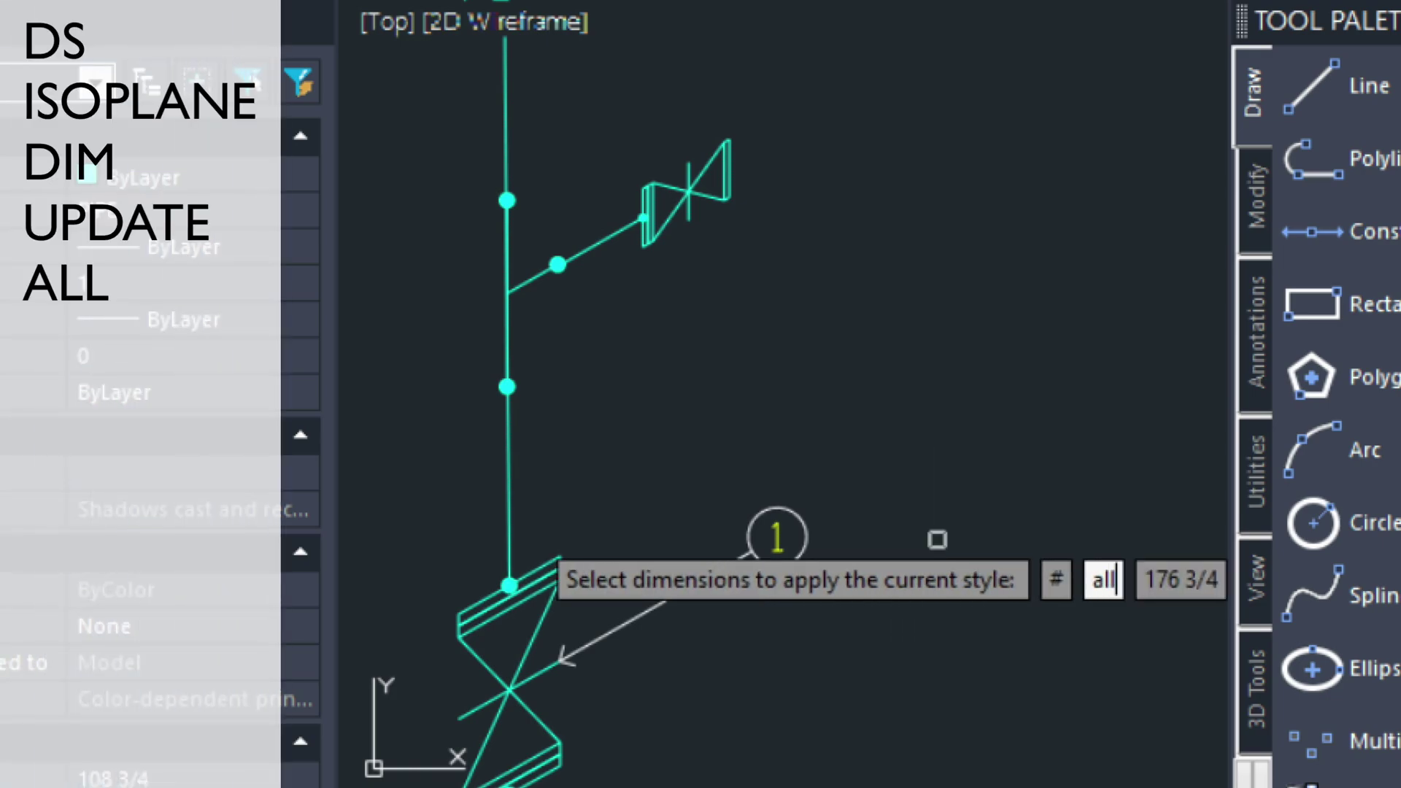
pyautogui.press('Return')
pyautogui.press('Return')
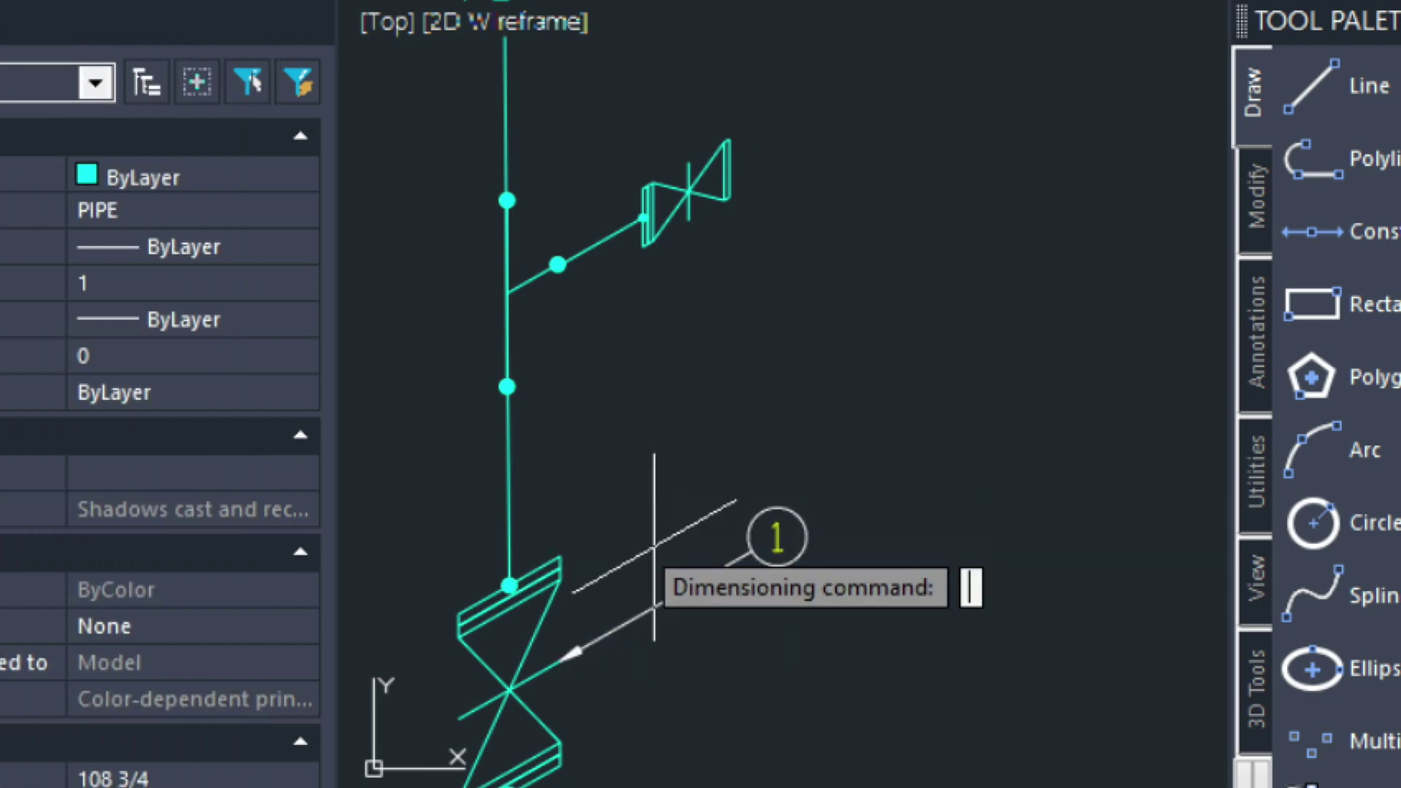
# - Zoom and pan to inspect the filled arrowheads on balloons 1 and 2
pyautogui.scroll(-2, 653, 547)
pyautogui.scroll(-4, 654, 562)
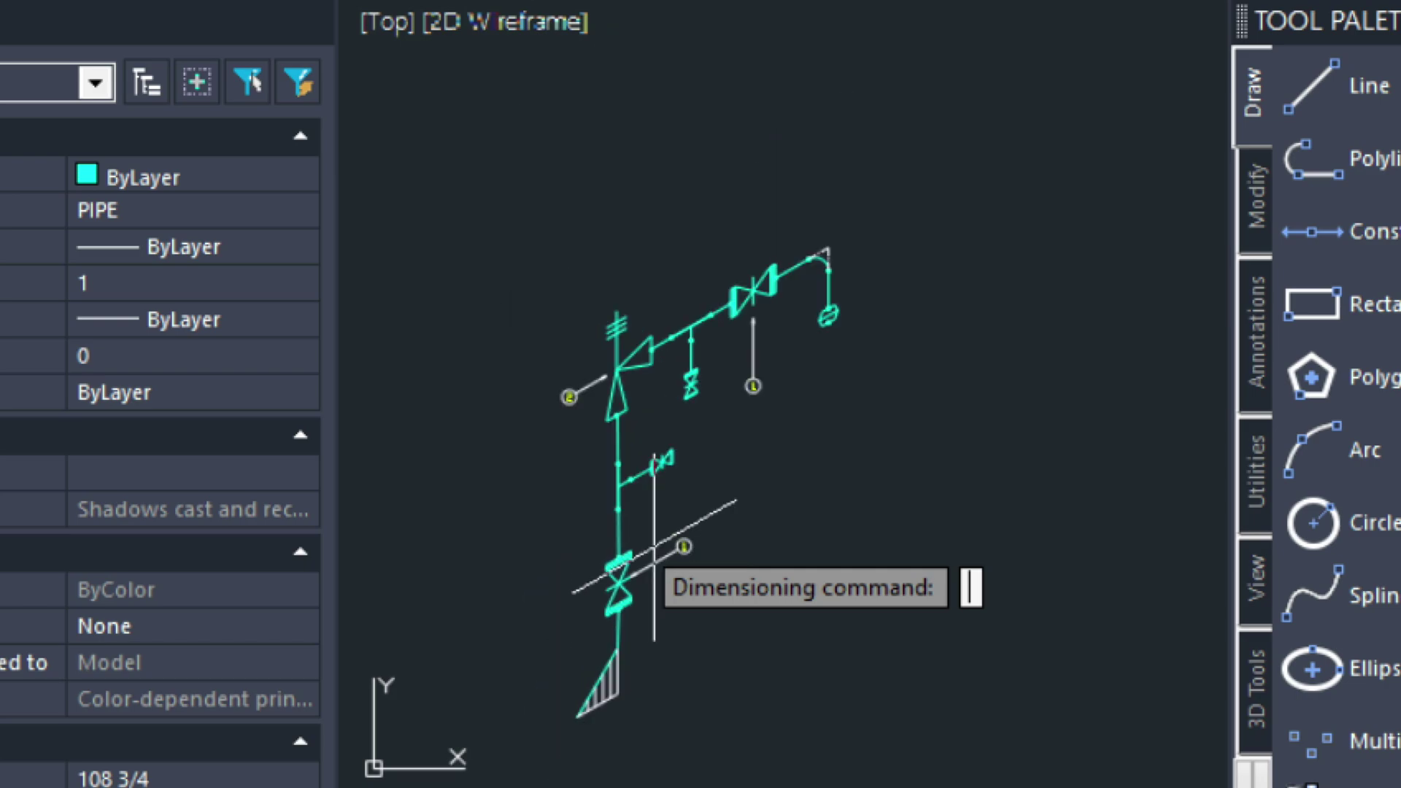
pyautogui.scroll(4, 628, 562)
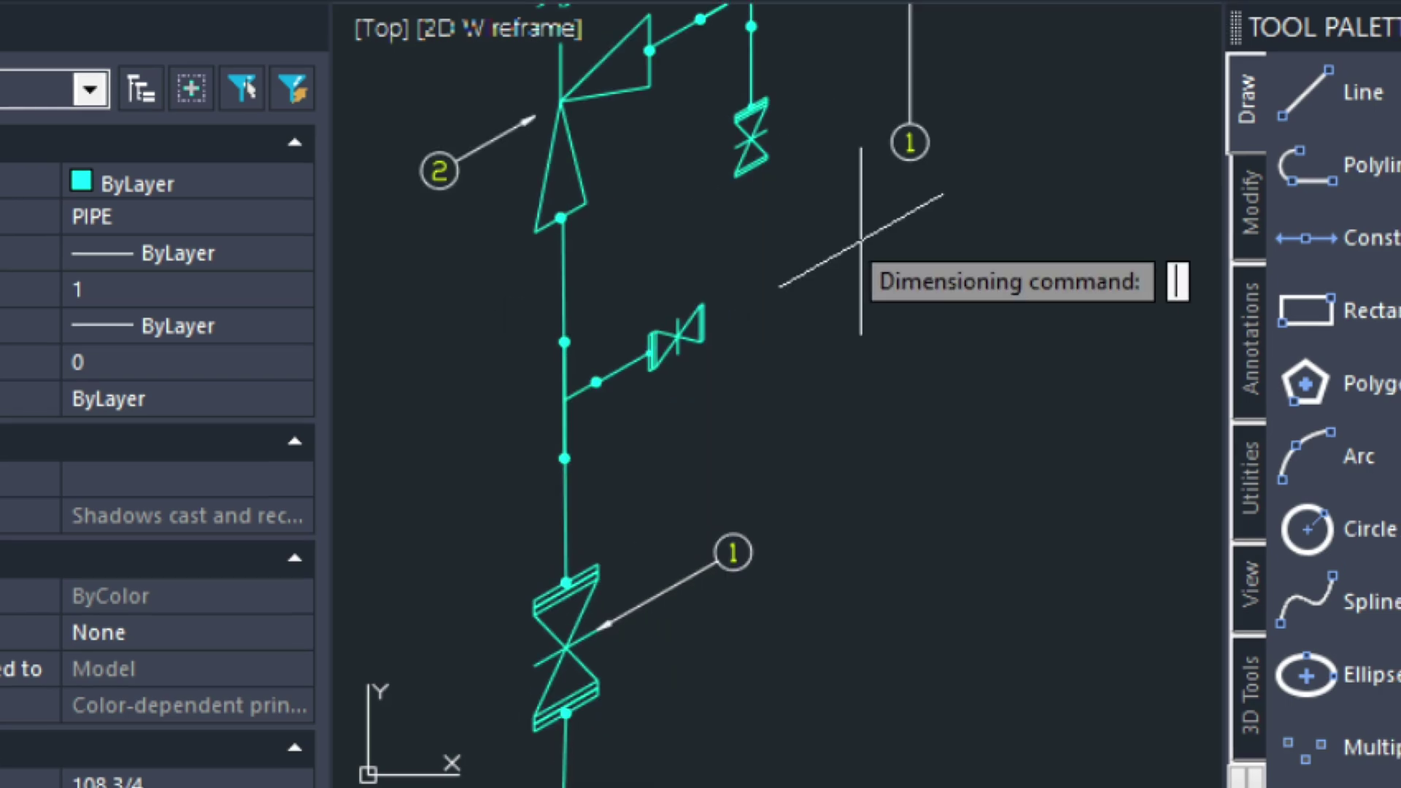
pyautogui.scroll(-2, 844, 468)
pyautogui.scroll(2, 857, 293)
pyautogui.moveTo(857, 294)
pyautogui.mouseDown(button='middle')
pyautogui.moveTo(869, 287)
pyautogui.moveTo(854, 351)
pyautogui.mouseUp(button='middle')
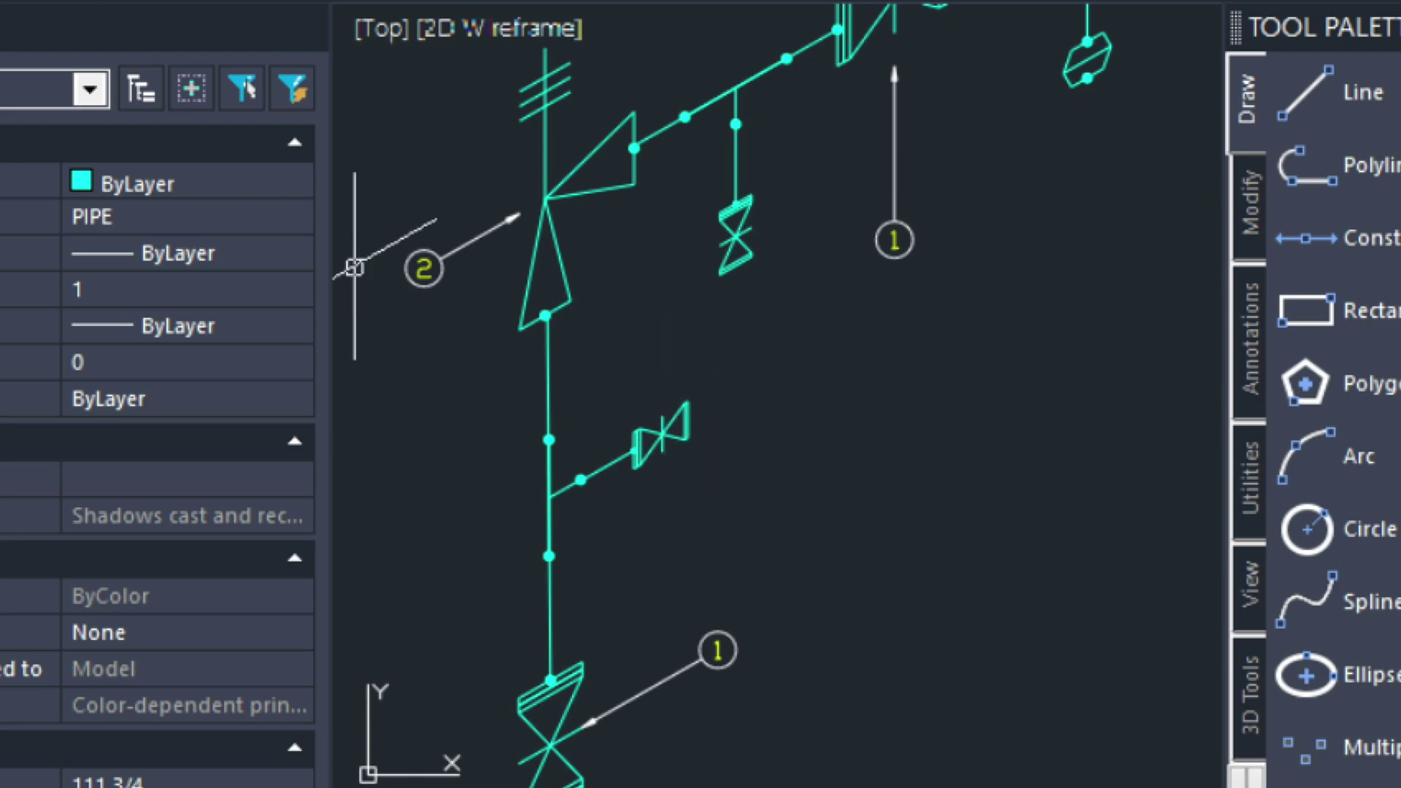
# - Check the BOM balloon options in the Mech-Q Isometric Pipe Utility, then close the utility
pyautogui.doubleClick(355, 267)
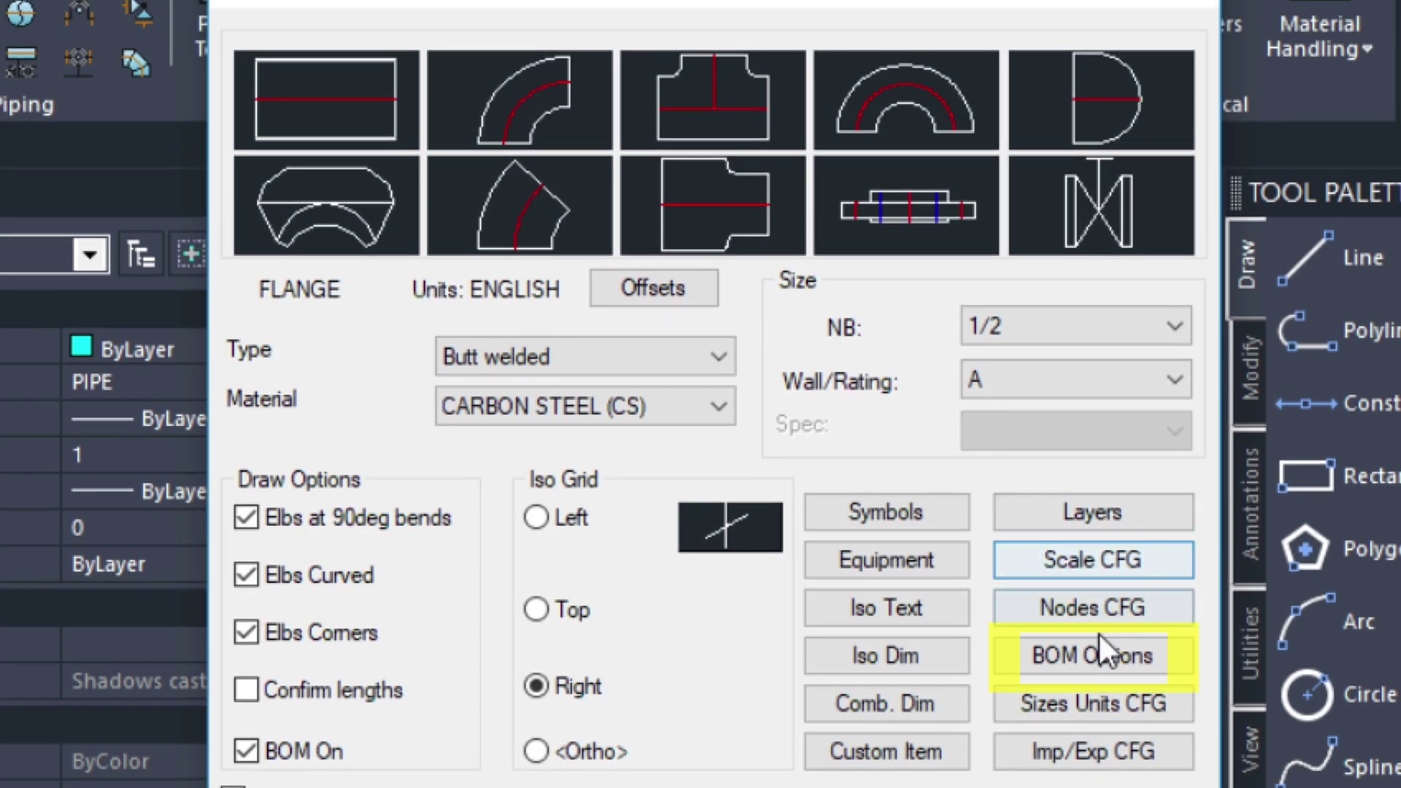
pyautogui.click(1090, 655)
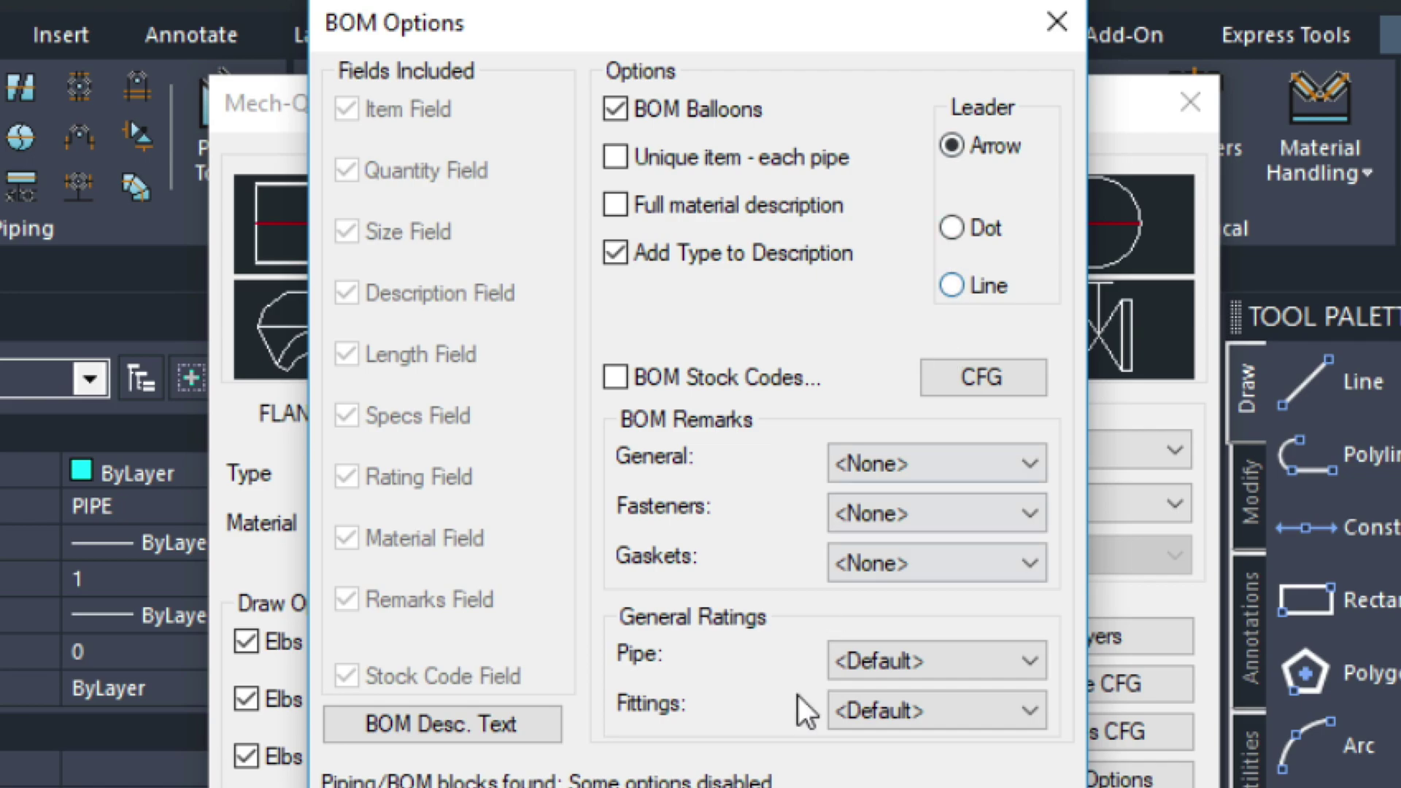
pyautogui.press('Return')
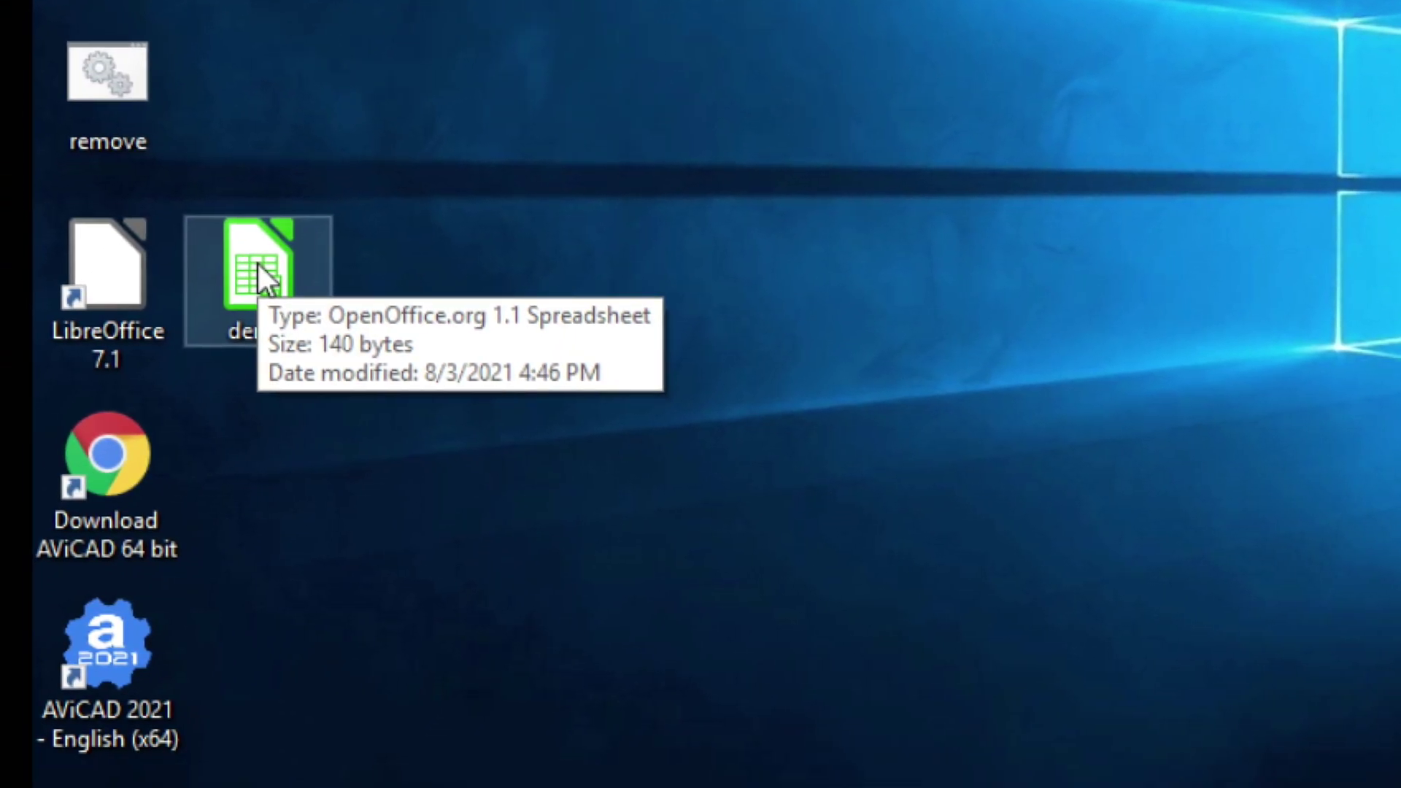
# - Launch LibreOffice 7.1 from the desktop and create a new blank Calc spreadsheet
pyautogui.click(259, 264)
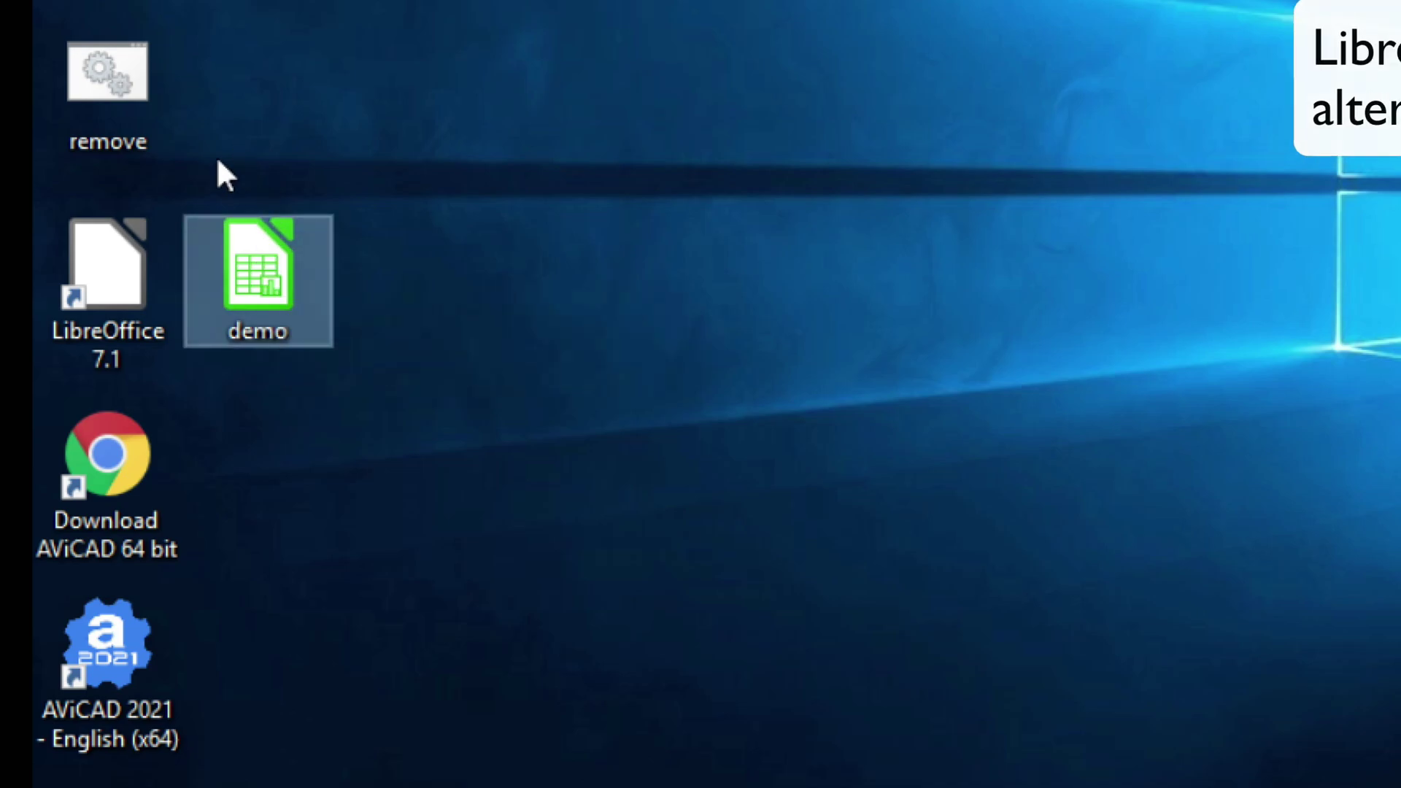
pyautogui.doubleClick(104, 279)
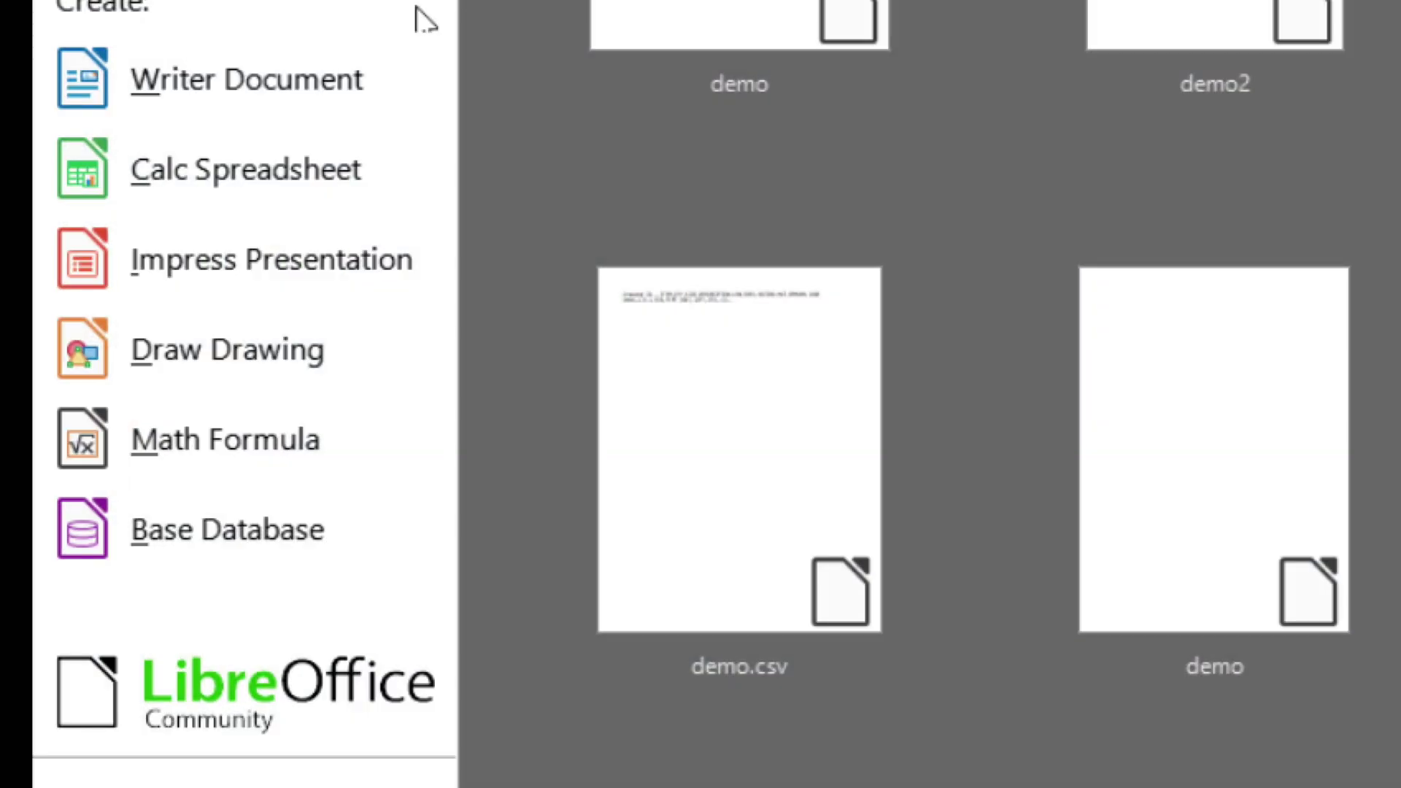
pyautogui.click(134, 173)
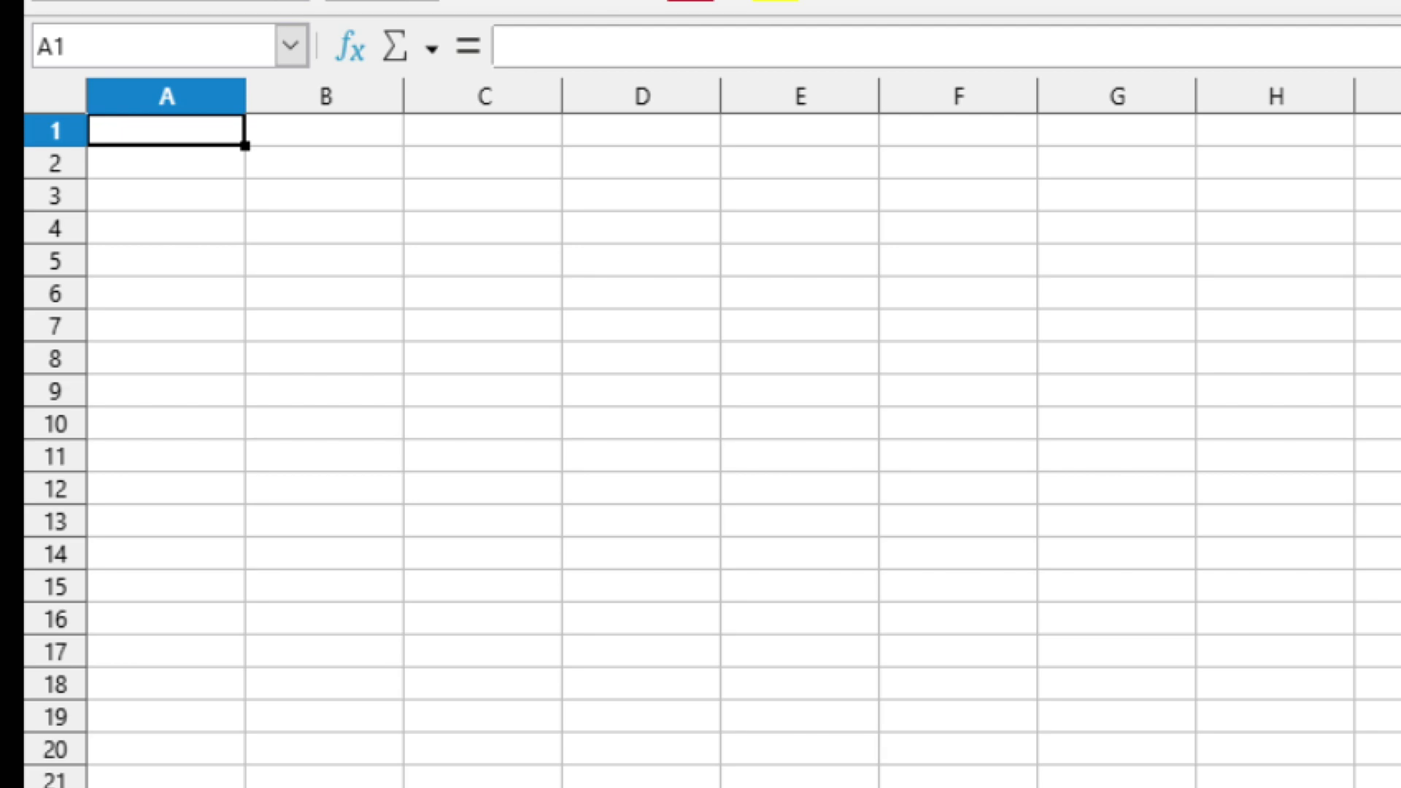
# - Open the demo BOM file in Calc, importing it with Comma as the separator
pyautogui.hotkey('alt', 'f')
pyautogui.press('o')
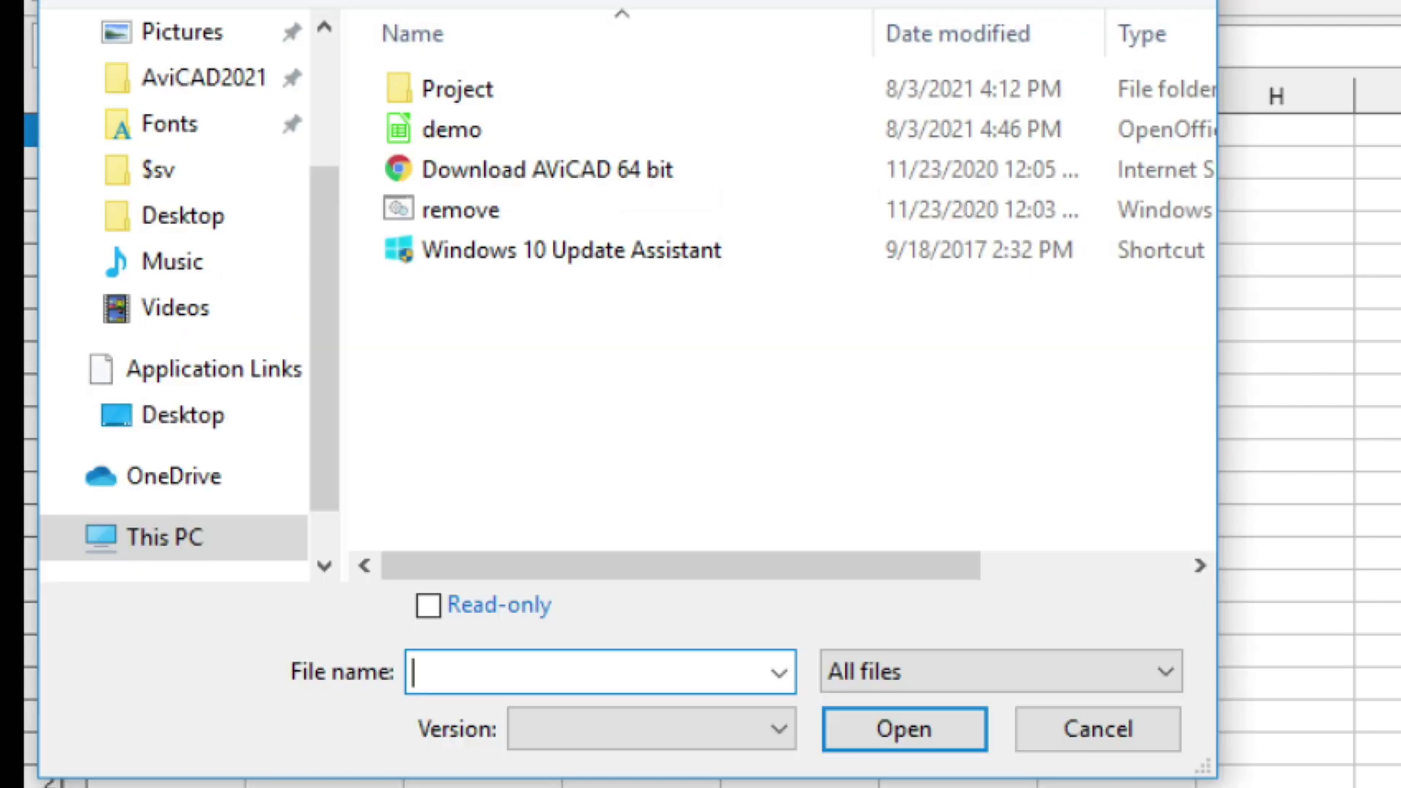
pyautogui.click(457, 132)
pyautogui.doubleClick(458, 132)
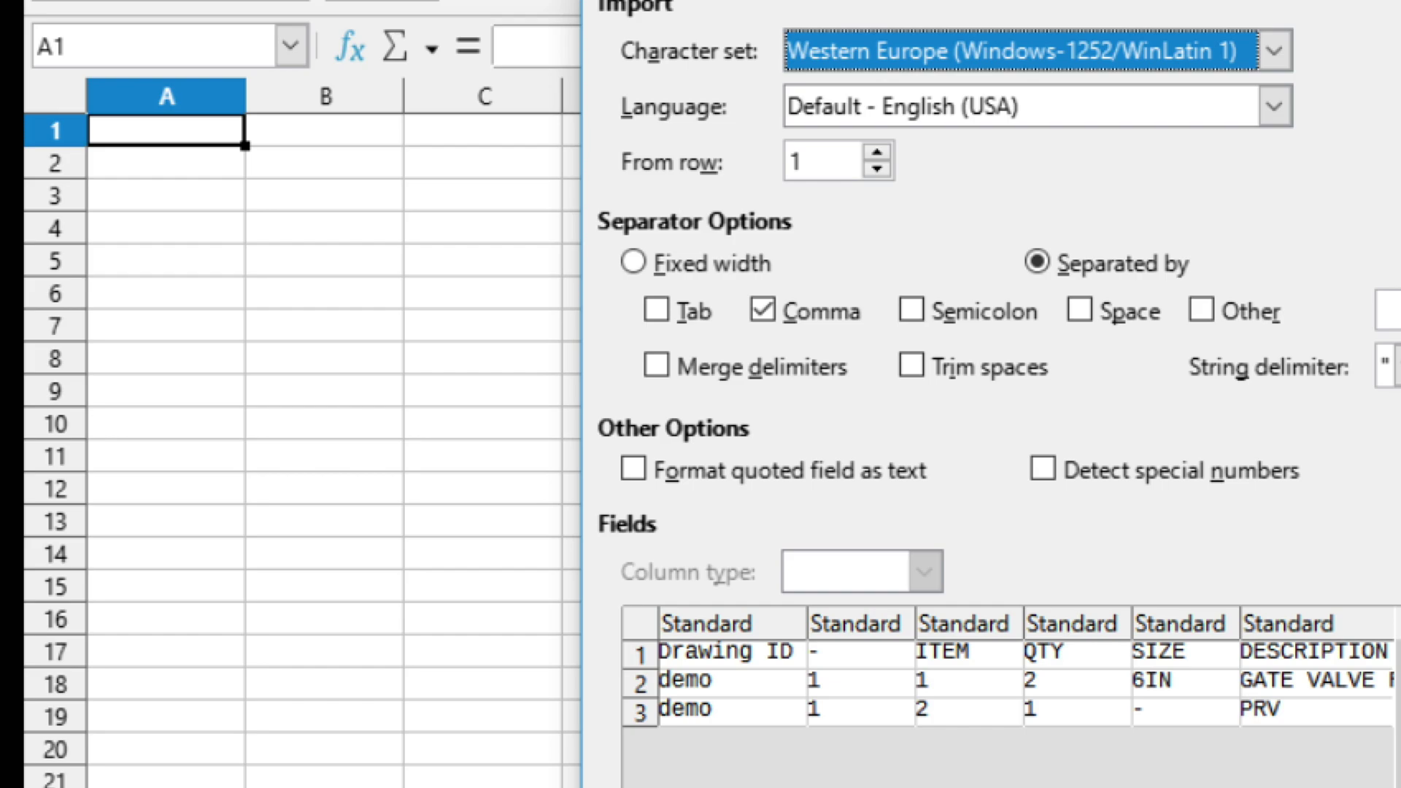
pyautogui.press('Return')
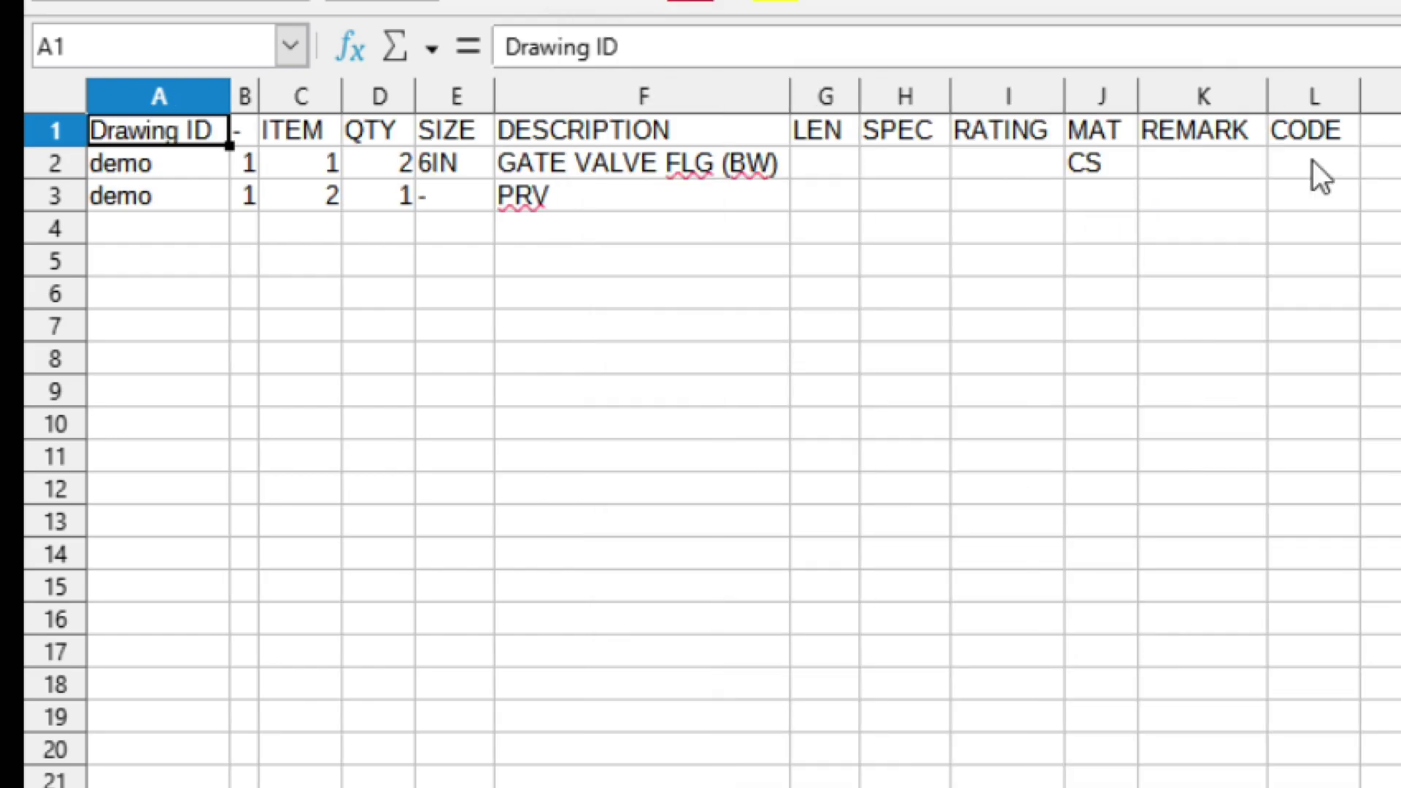
# - Delete column L, which holds the CODE data
pyautogui.click(1303, 92)
pyautogui.rightClick(1304, 93)
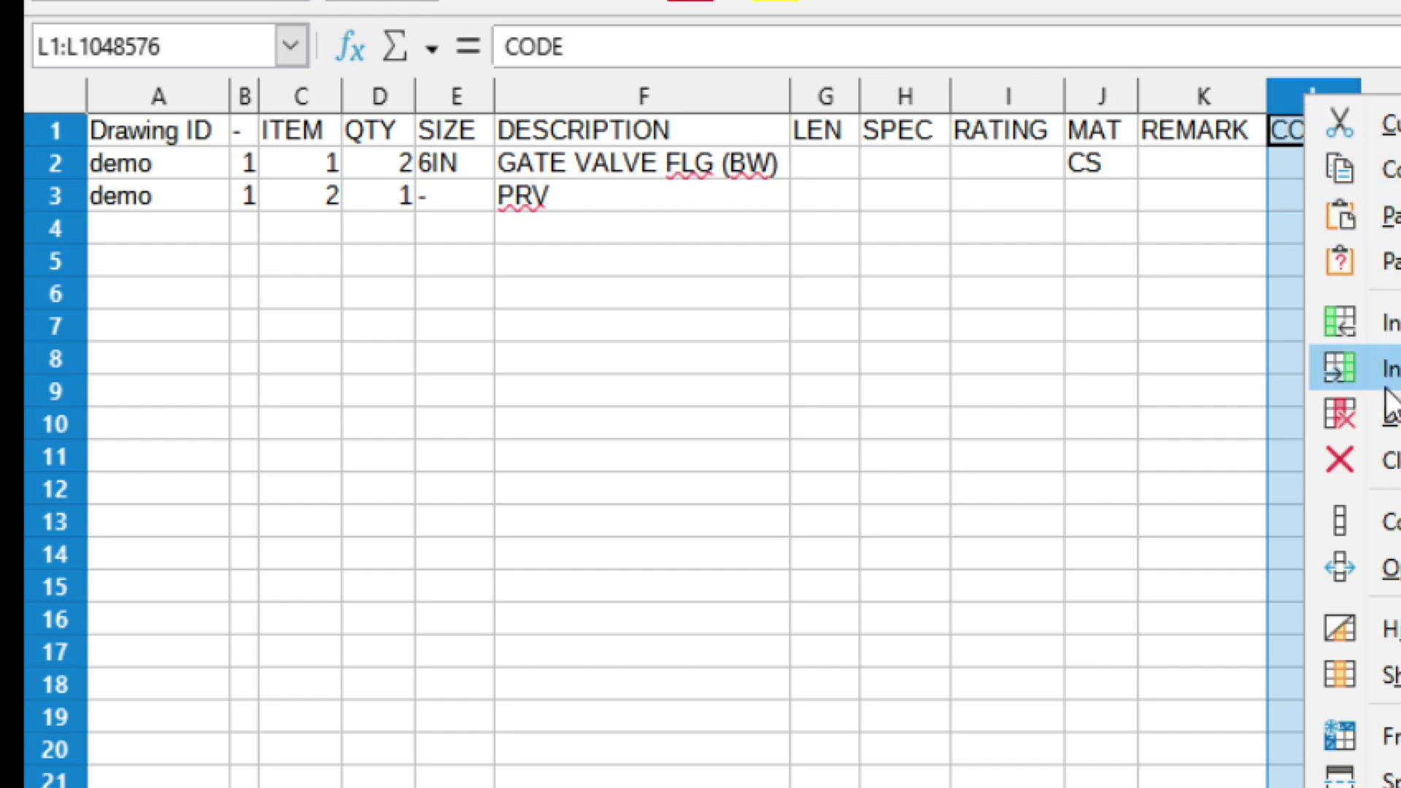
pyautogui.click(1386, 414)
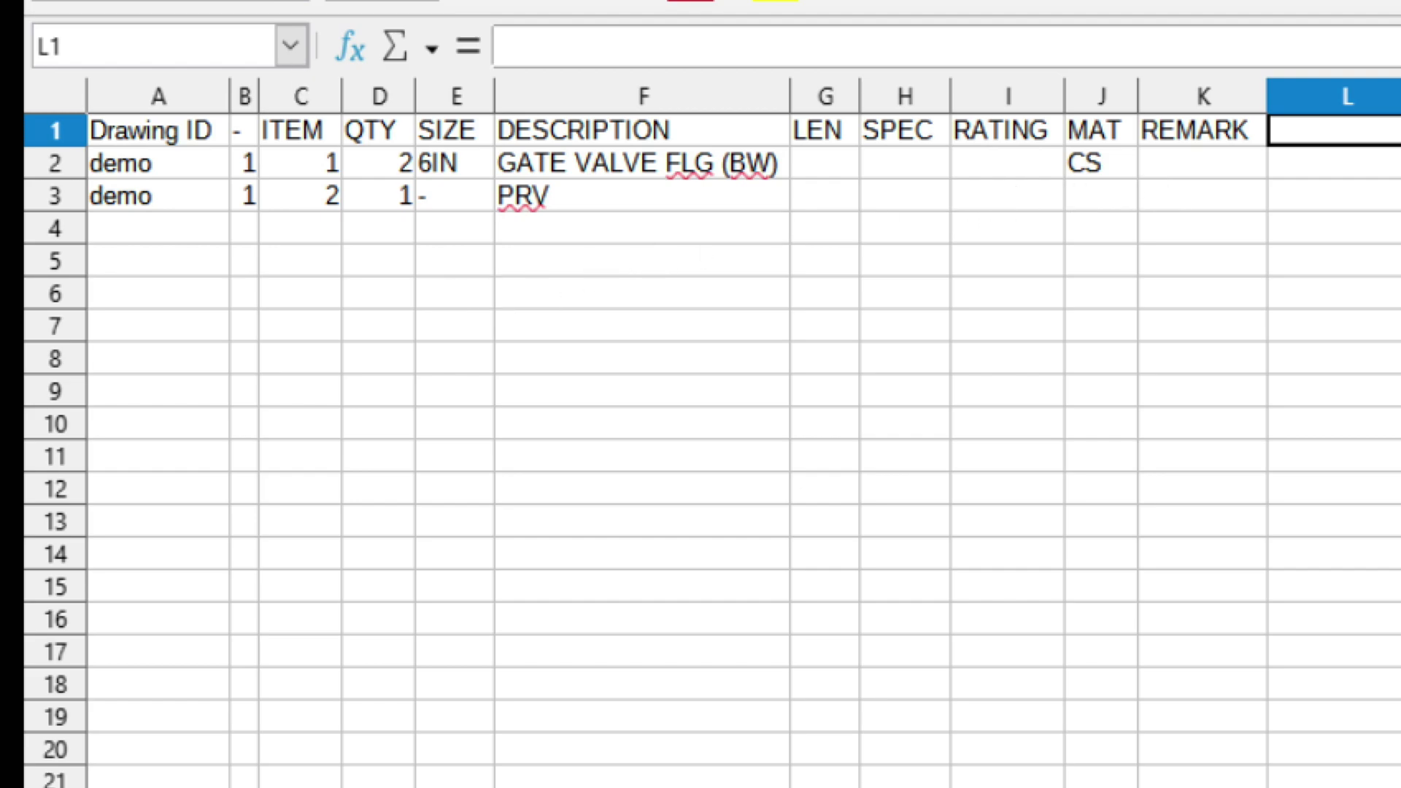
# - Save the edited BOM file, keeping the Text CSV format
pyautogui.hotkey('alt', 'f')
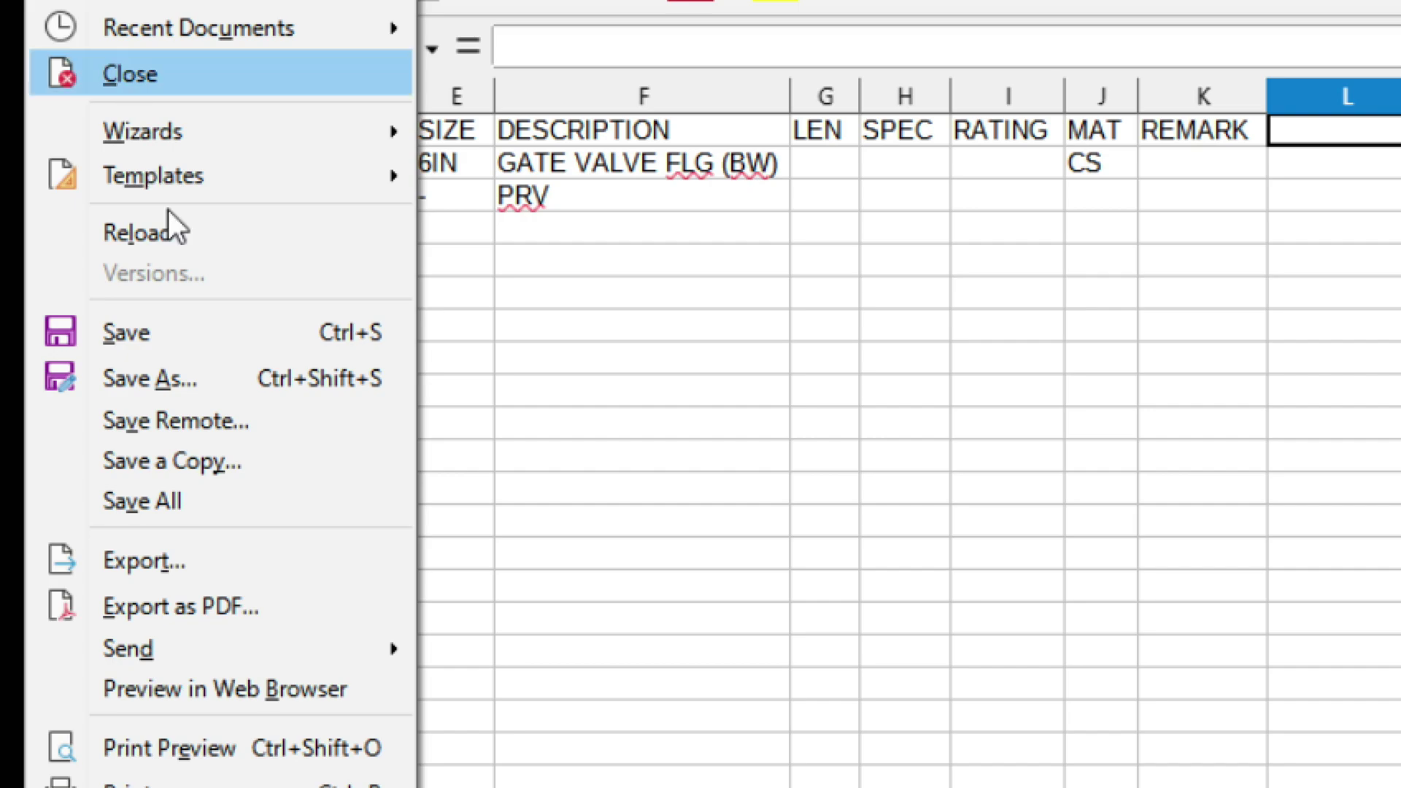
pyautogui.click(201, 321)
pyautogui.click(1072, 624)
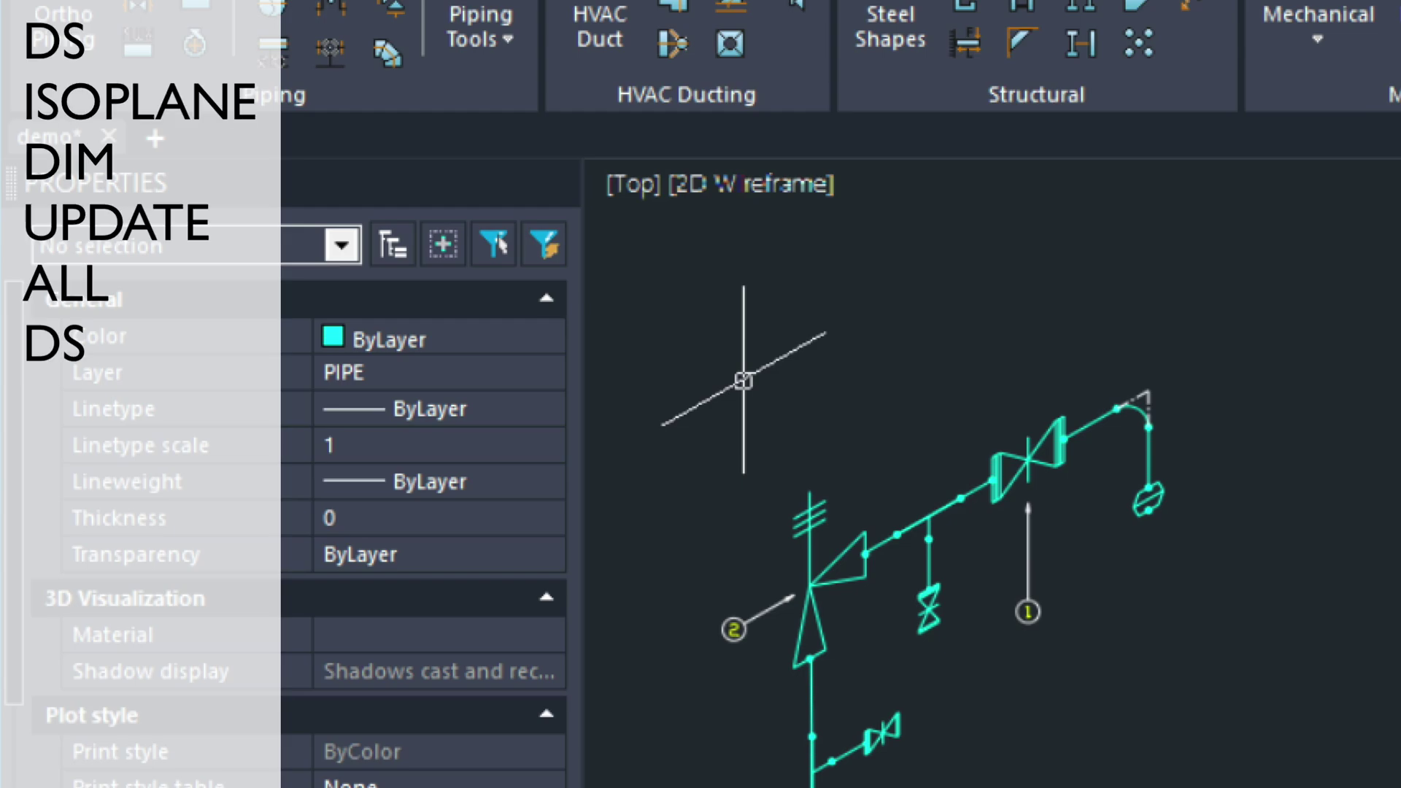
# - Set Snap Behavior to Rectangular in Drawing Settings (DS)
pyautogui.write('DS')
pyautogui.press('Return')
pyautogui.click(599, 532)
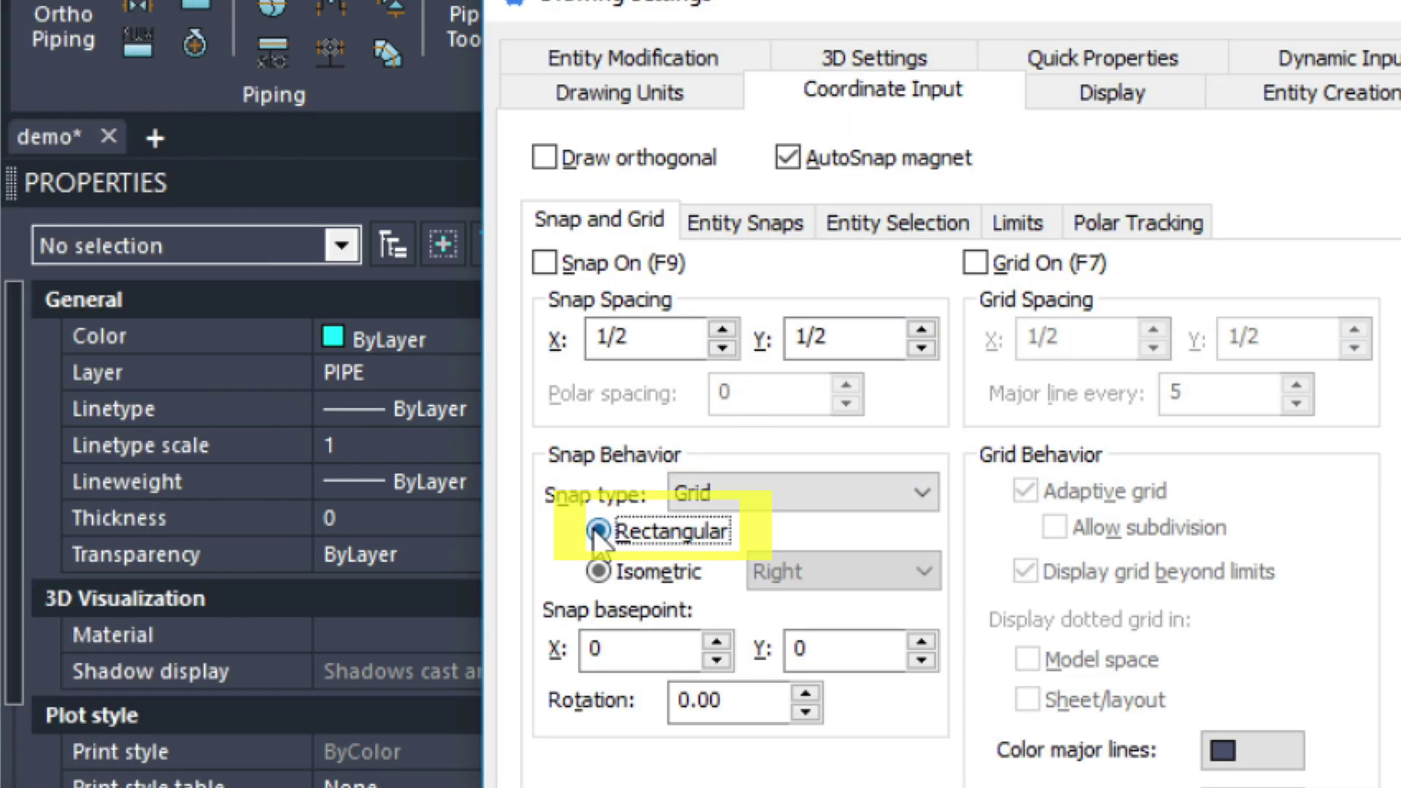
pyautogui.press('Return')
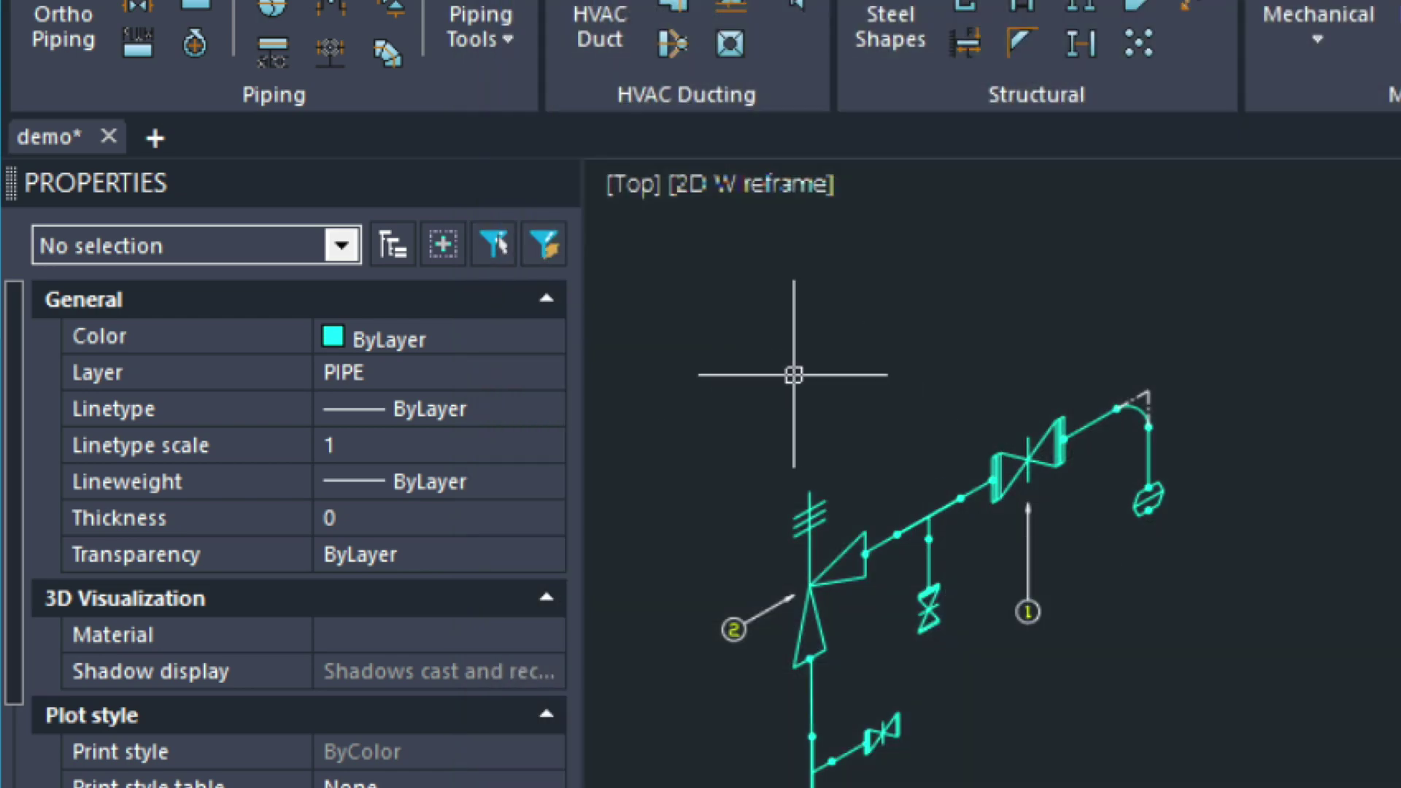
# - Edit the Standard table style with TABLES and align its Data cells Top Left
pyautogui.write('TABLE')
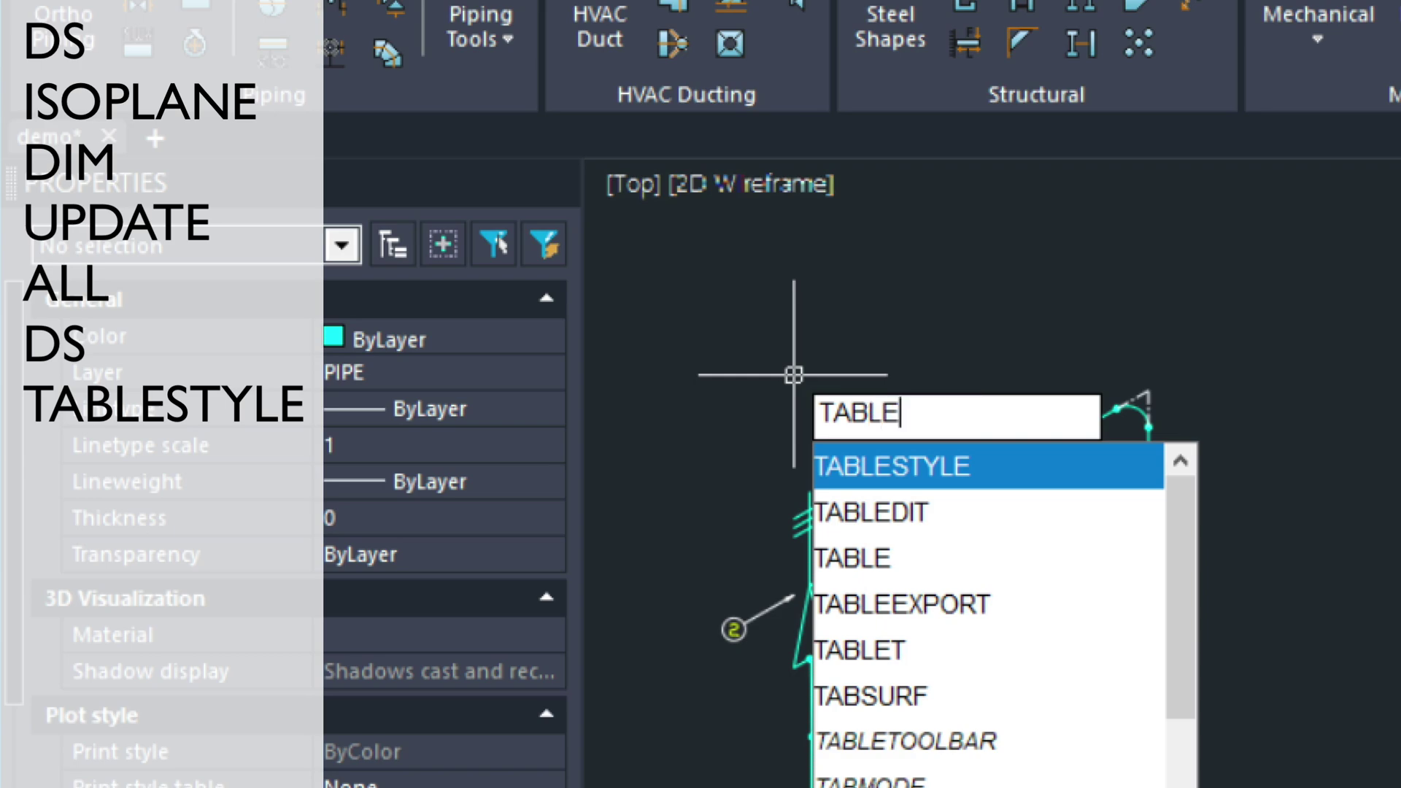
pyautogui.write('STYLE')
pyautogui.press('Return')
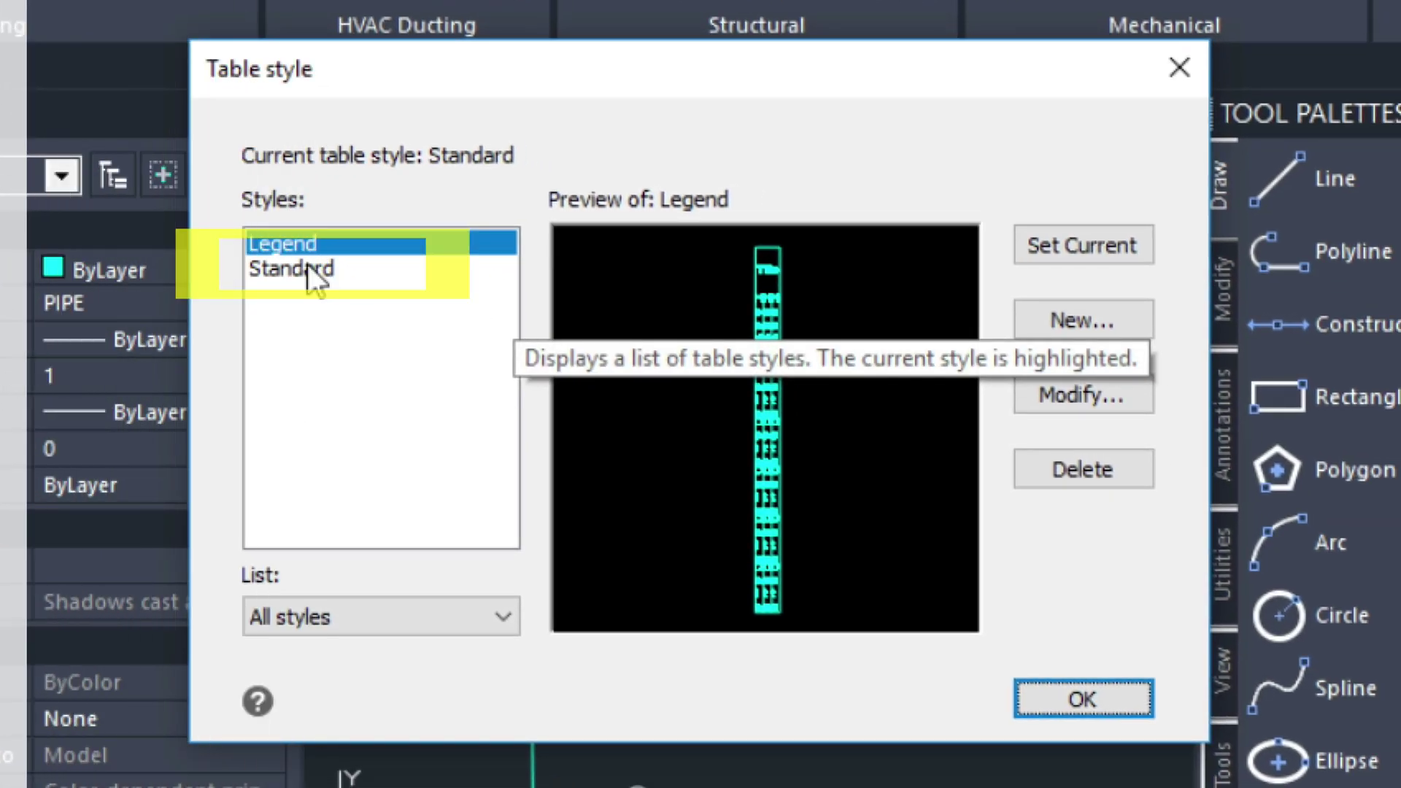
pyautogui.click(295, 268)
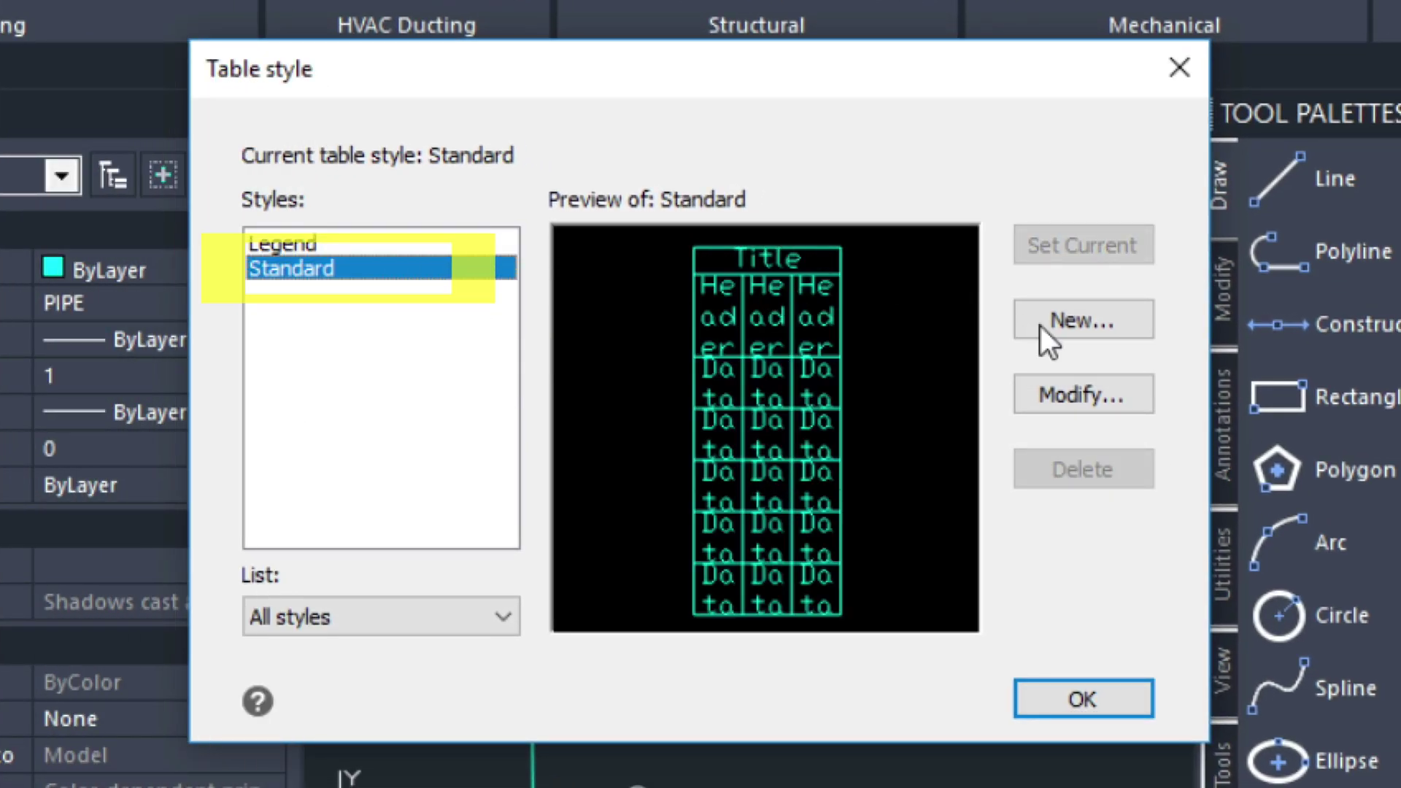
pyautogui.click(1075, 396)
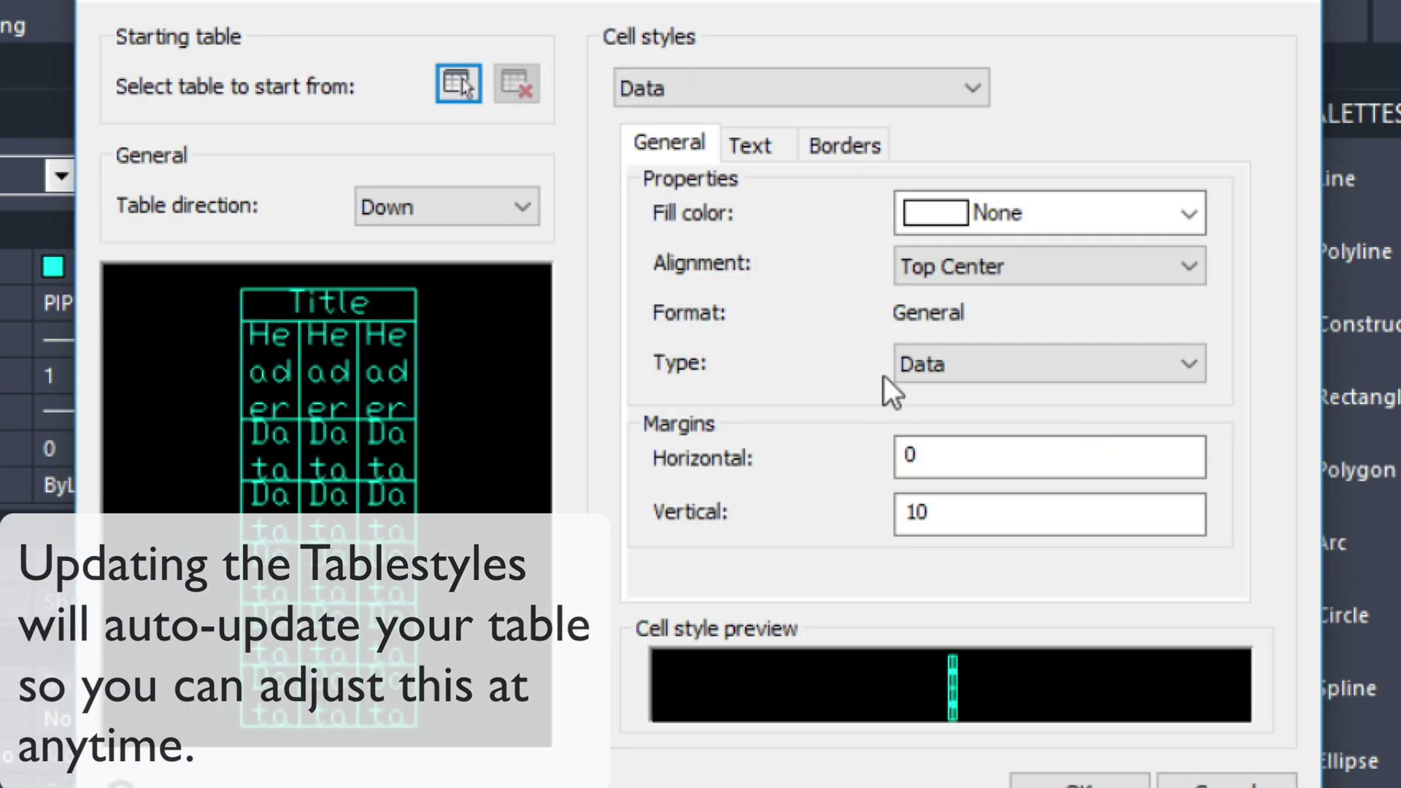
pyautogui.click(960, 270)
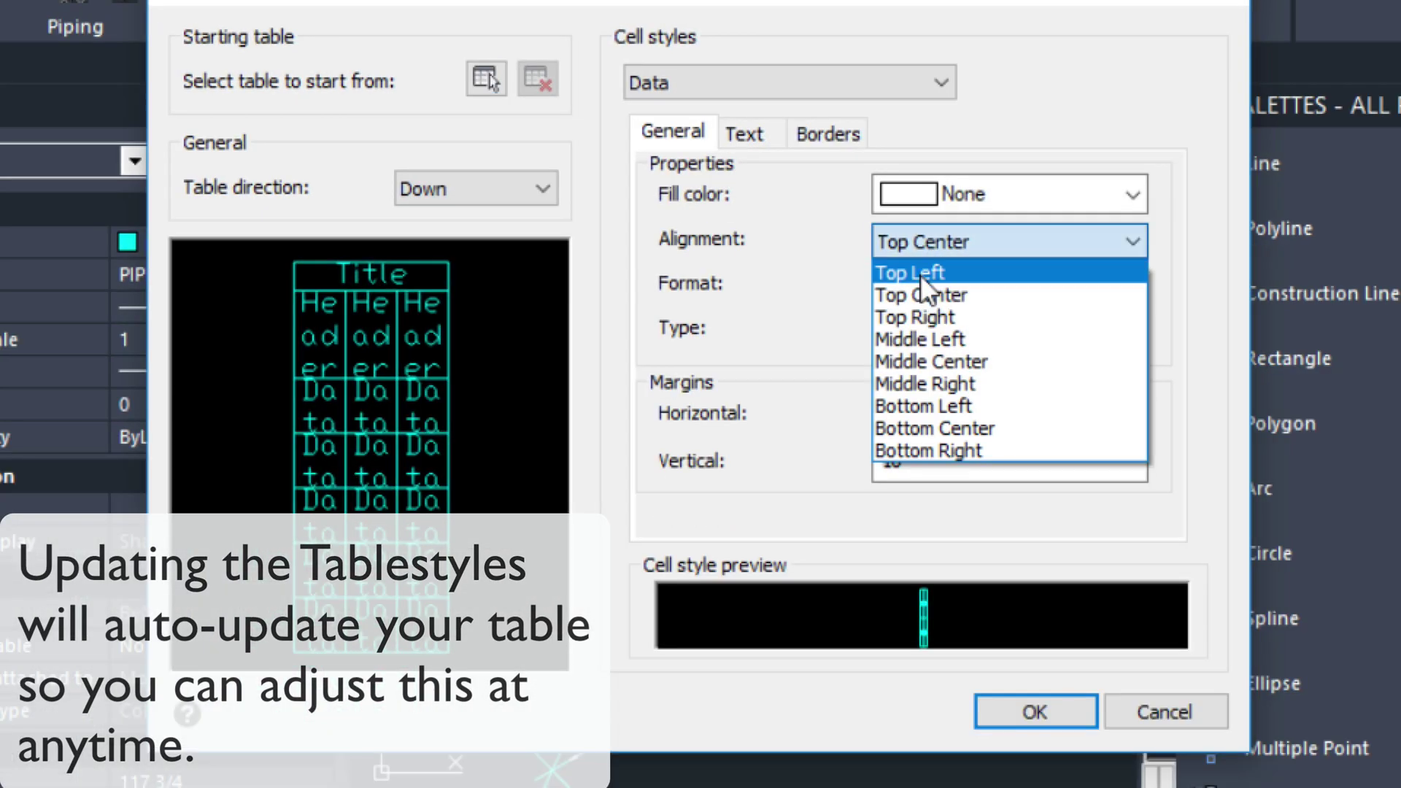
pyautogui.click(921, 273)
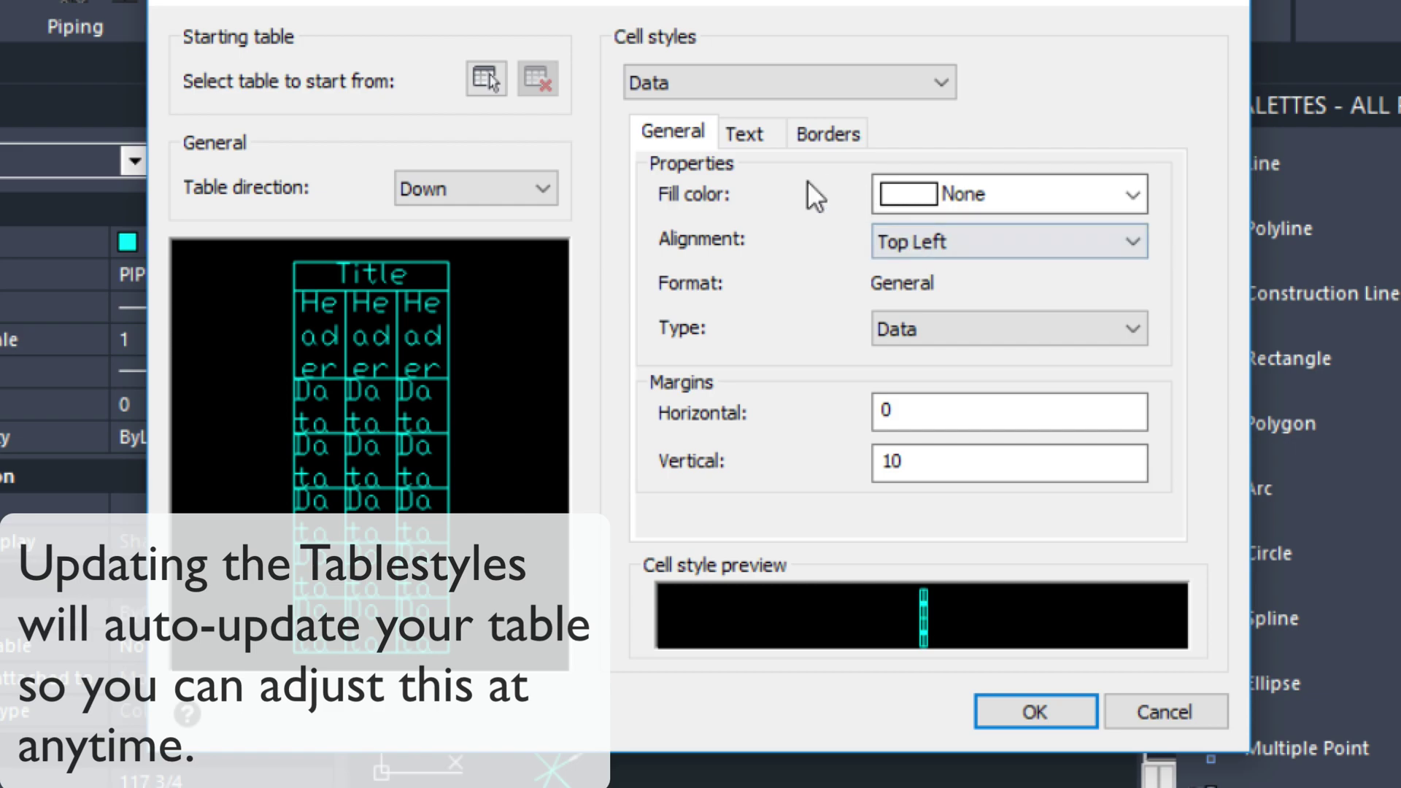
# - Align the Header cells Top Left and bring up the Title cell style's alignment
pyautogui.click(737, 79)
pyautogui.click(737, 128)
pyautogui.click(967, 243)
pyautogui.click(961, 274)
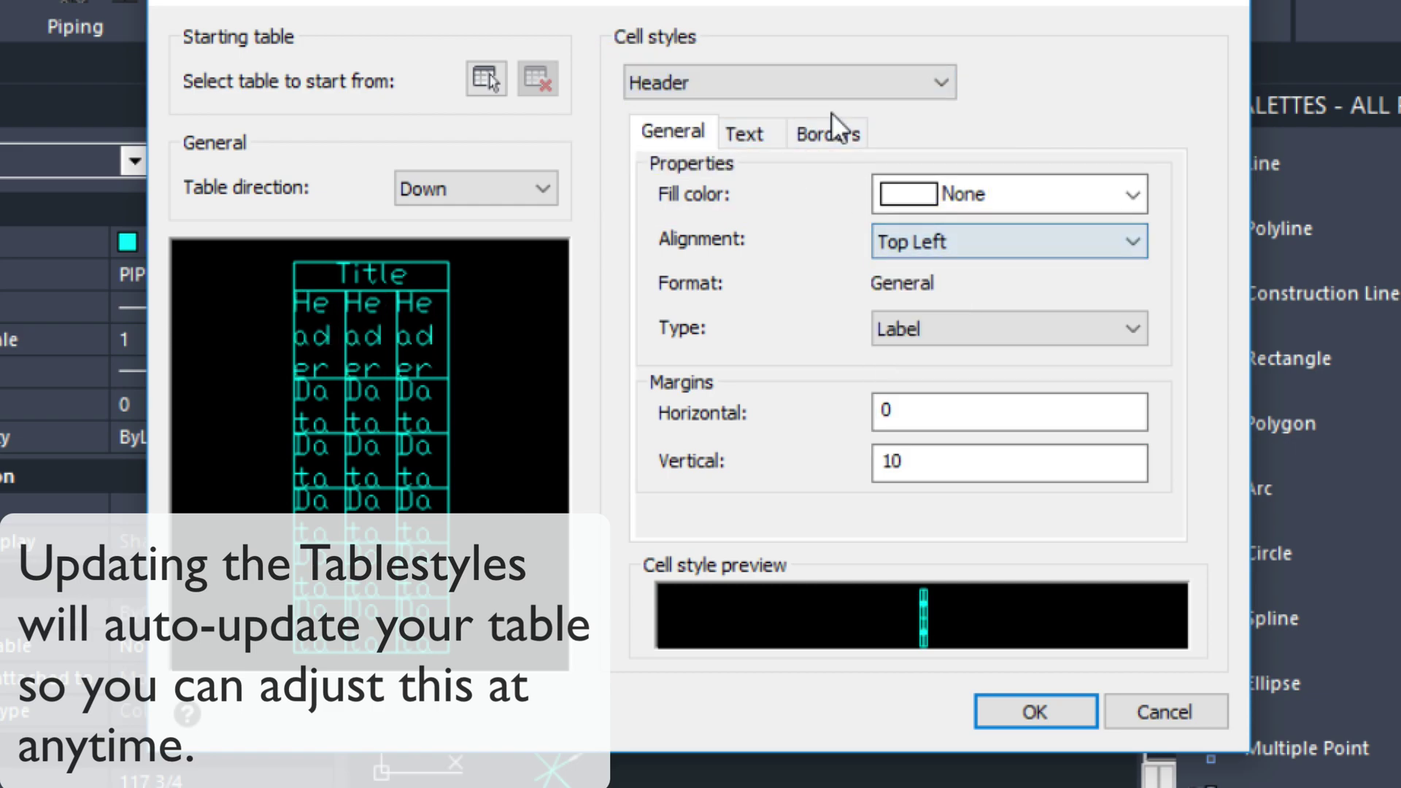
pyautogui.click(781, 84)
pyautogui.click(778, 156)
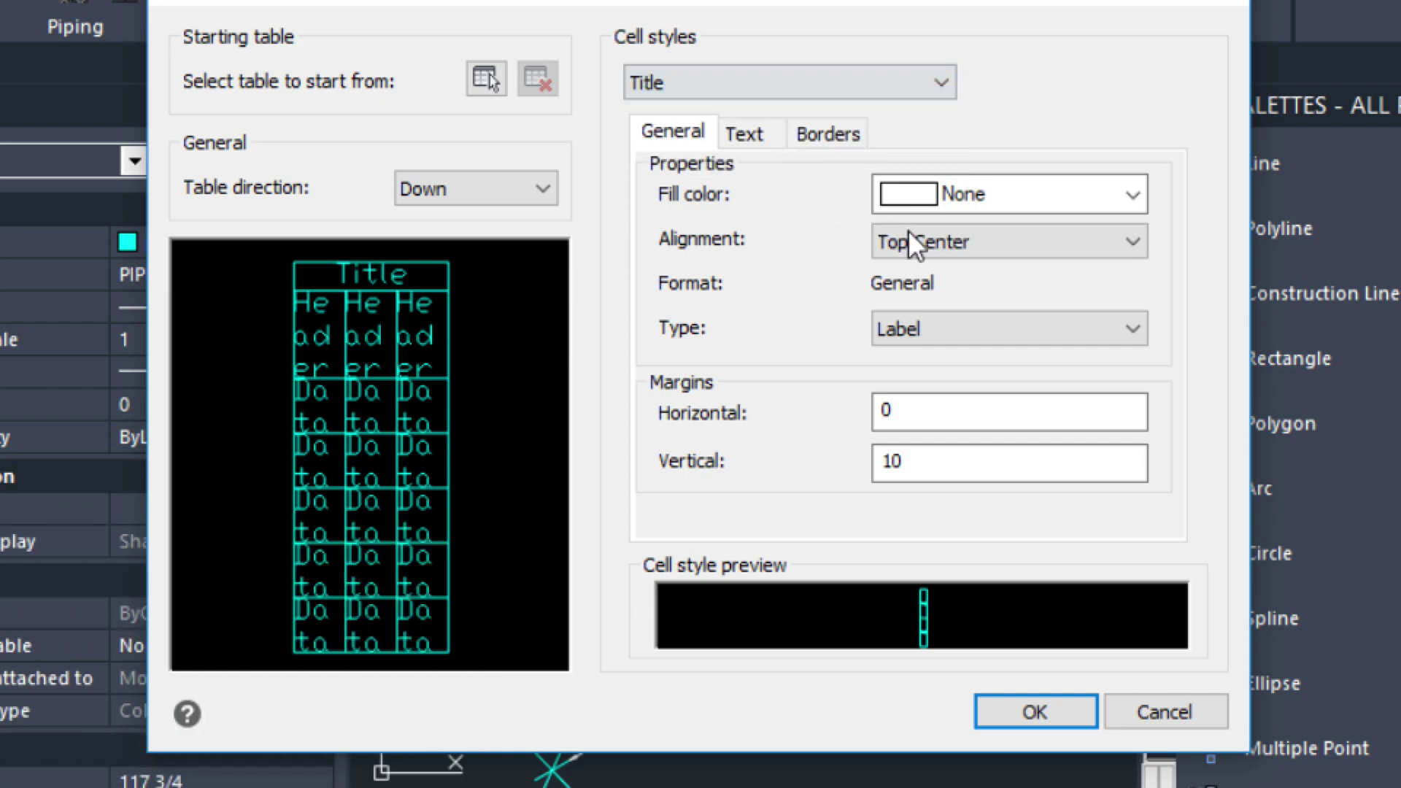
pyautogui.click(949, 243)
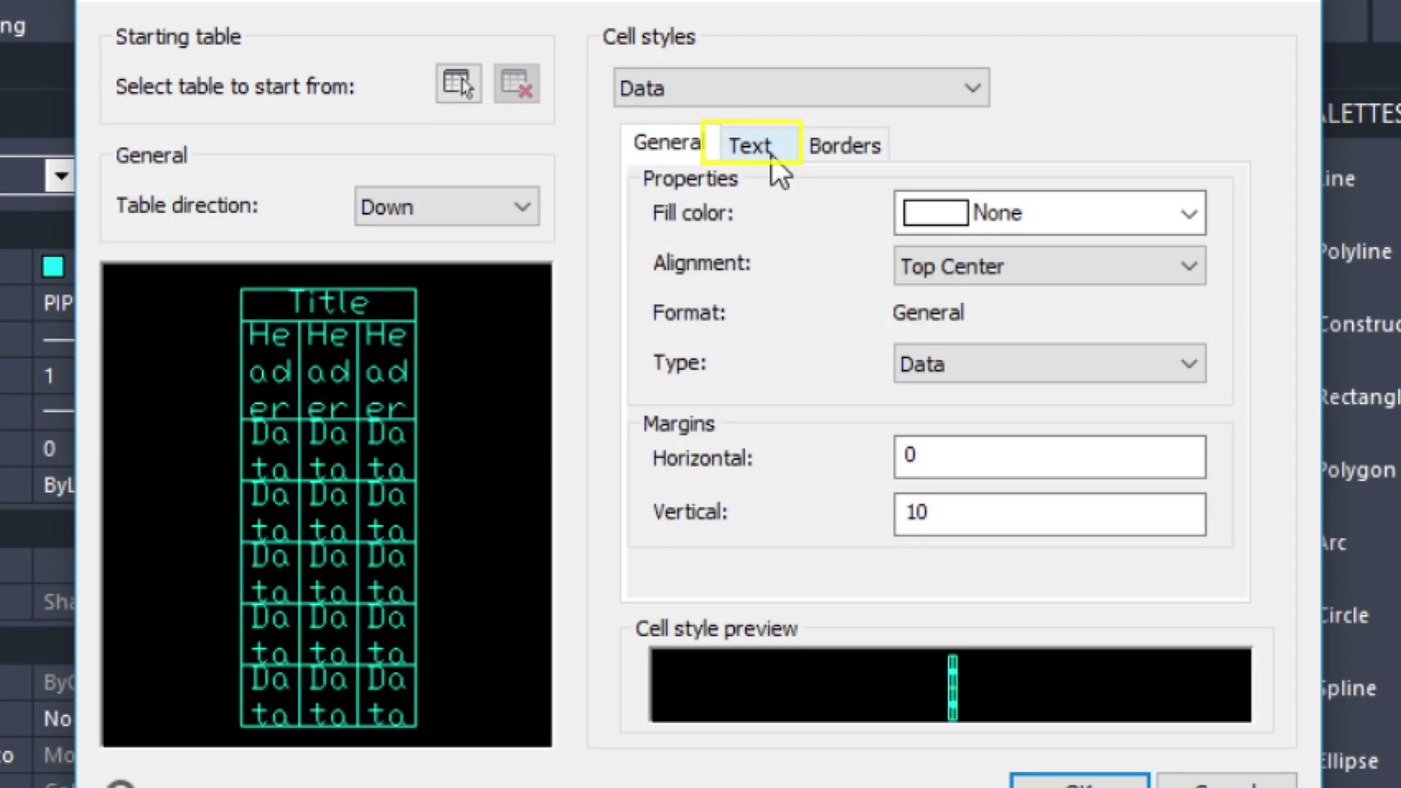
# - Check the Data cell text height and the Header and Title styles, then confirm
pyautogui.click(766, 149)
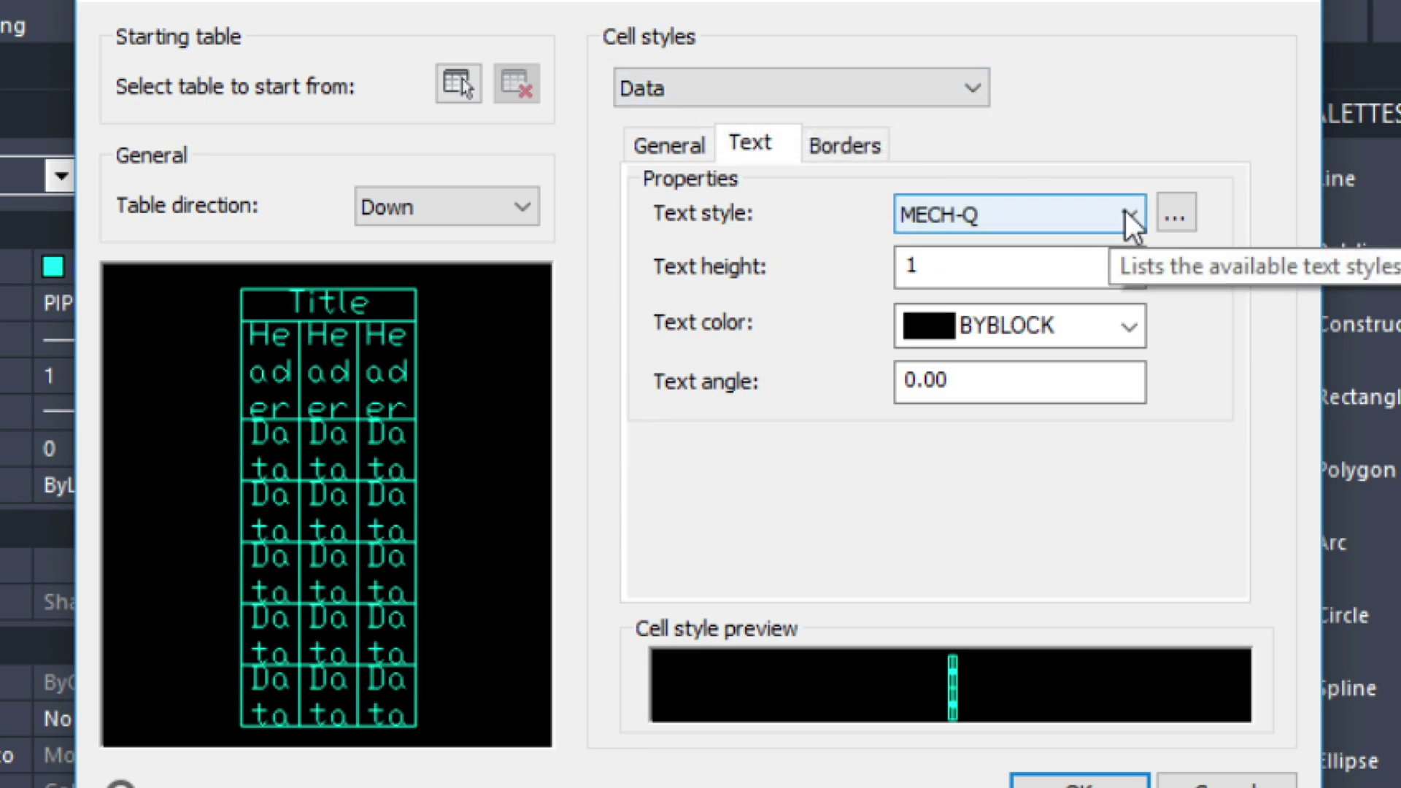
pyautogui.click(934, 271)
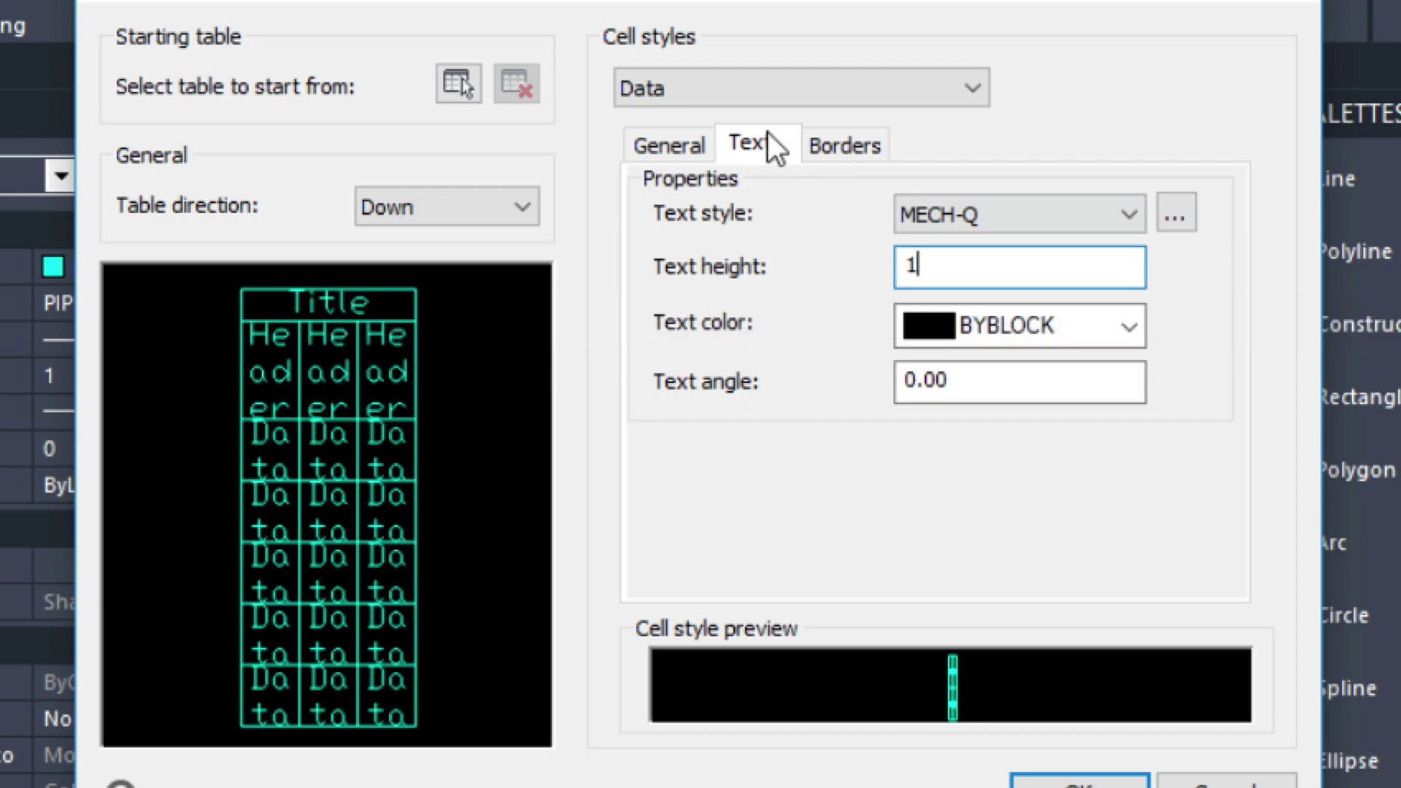
pyautogui.click(706, 88)
pyautogui.click(709, 156)
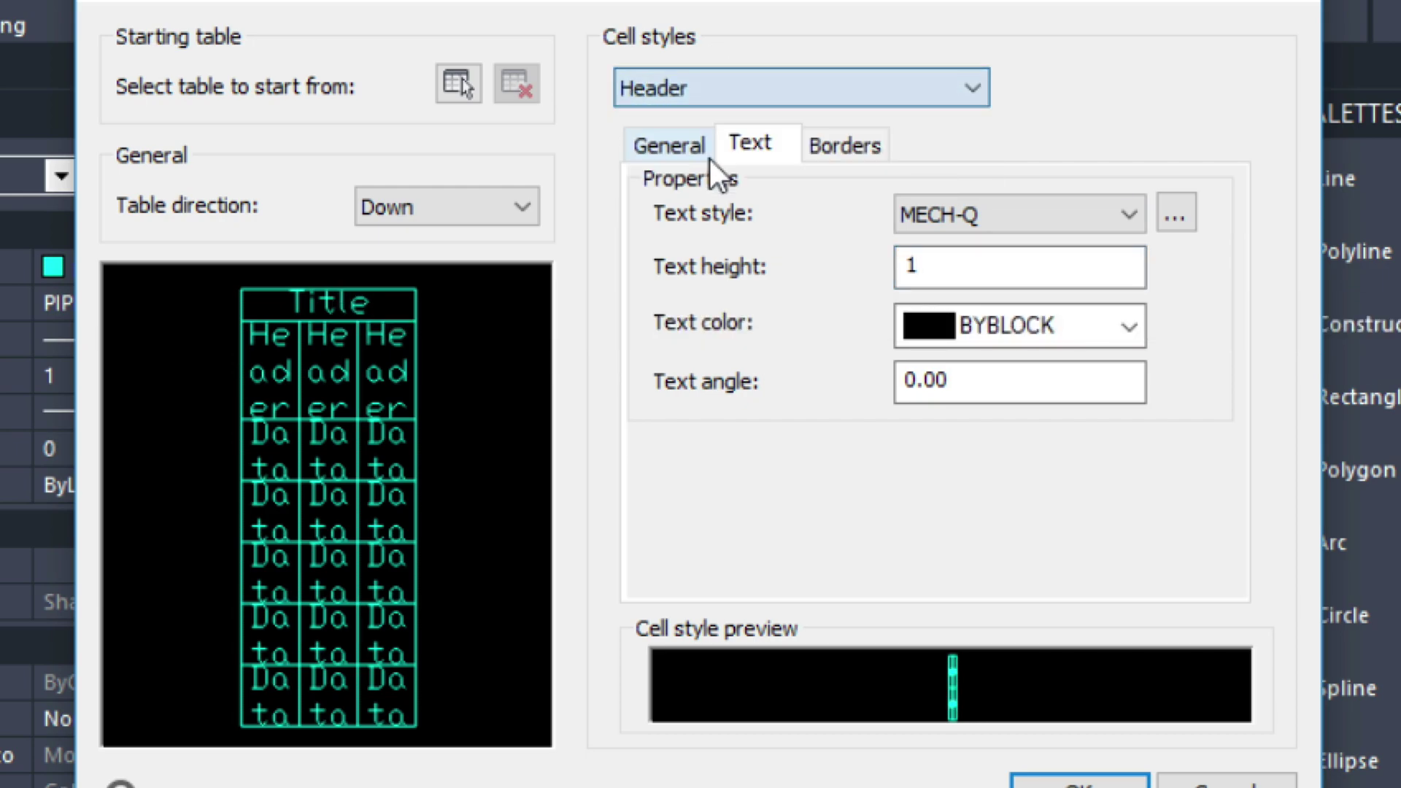
pyautogui.click(686, 94)
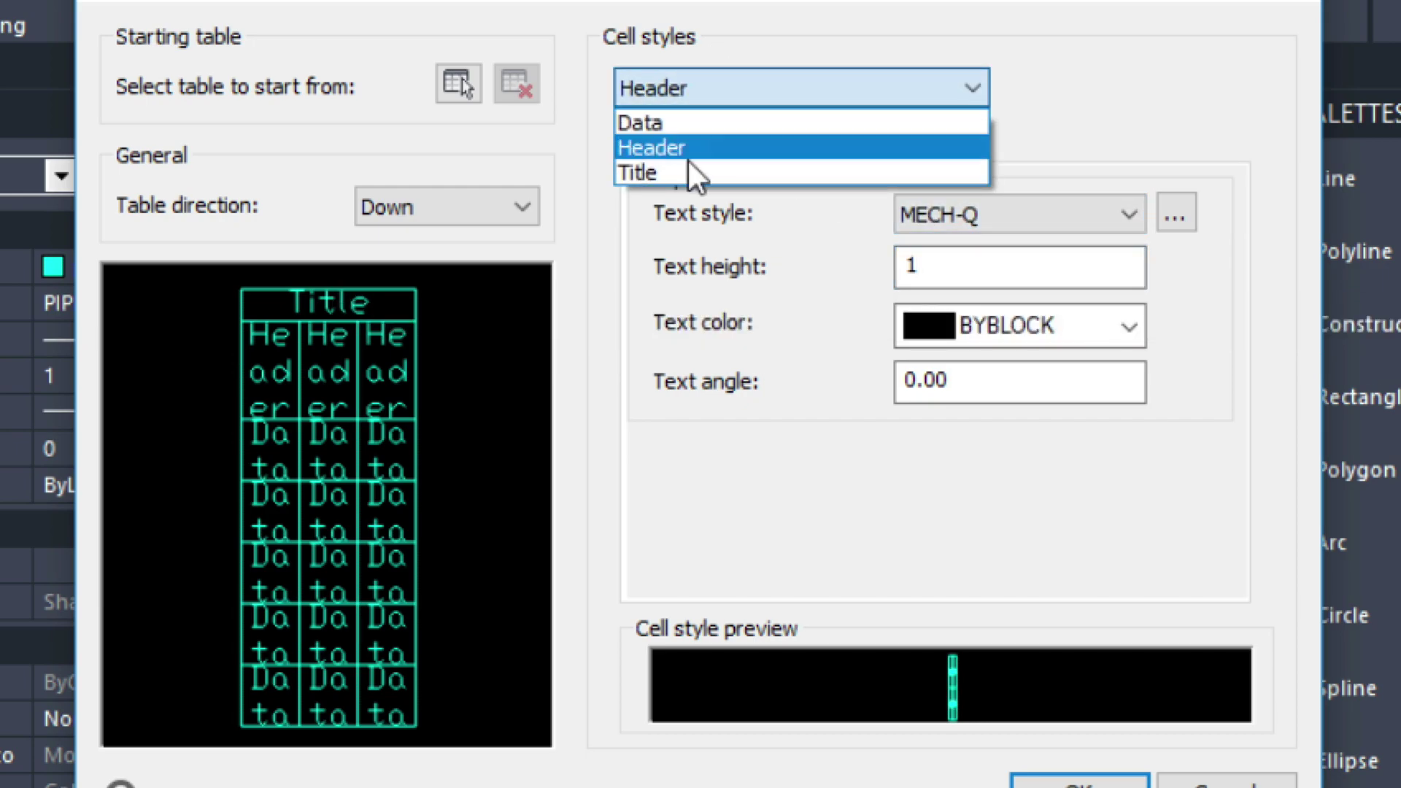
pyautogui.click(689, 162)
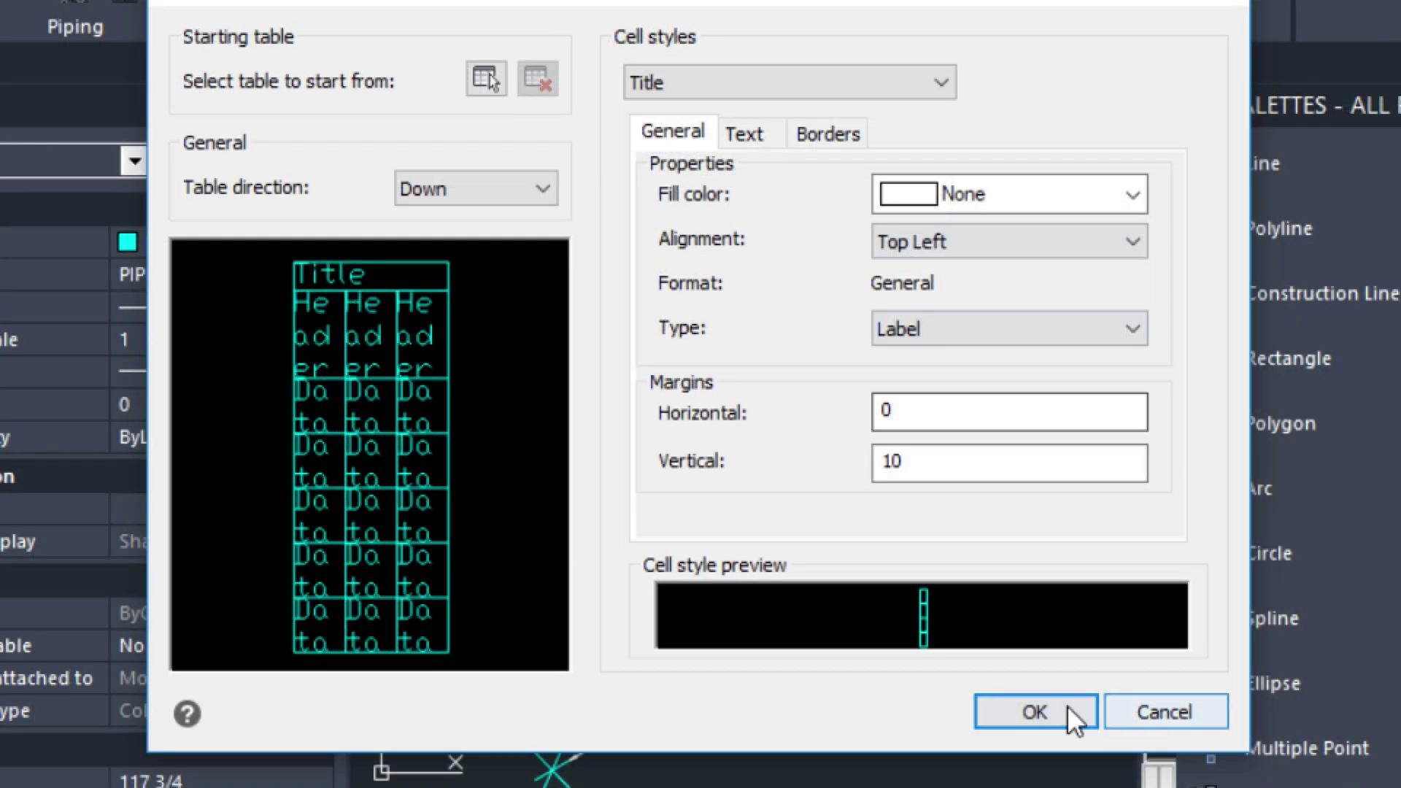
pyautogui.click(1095, 784)
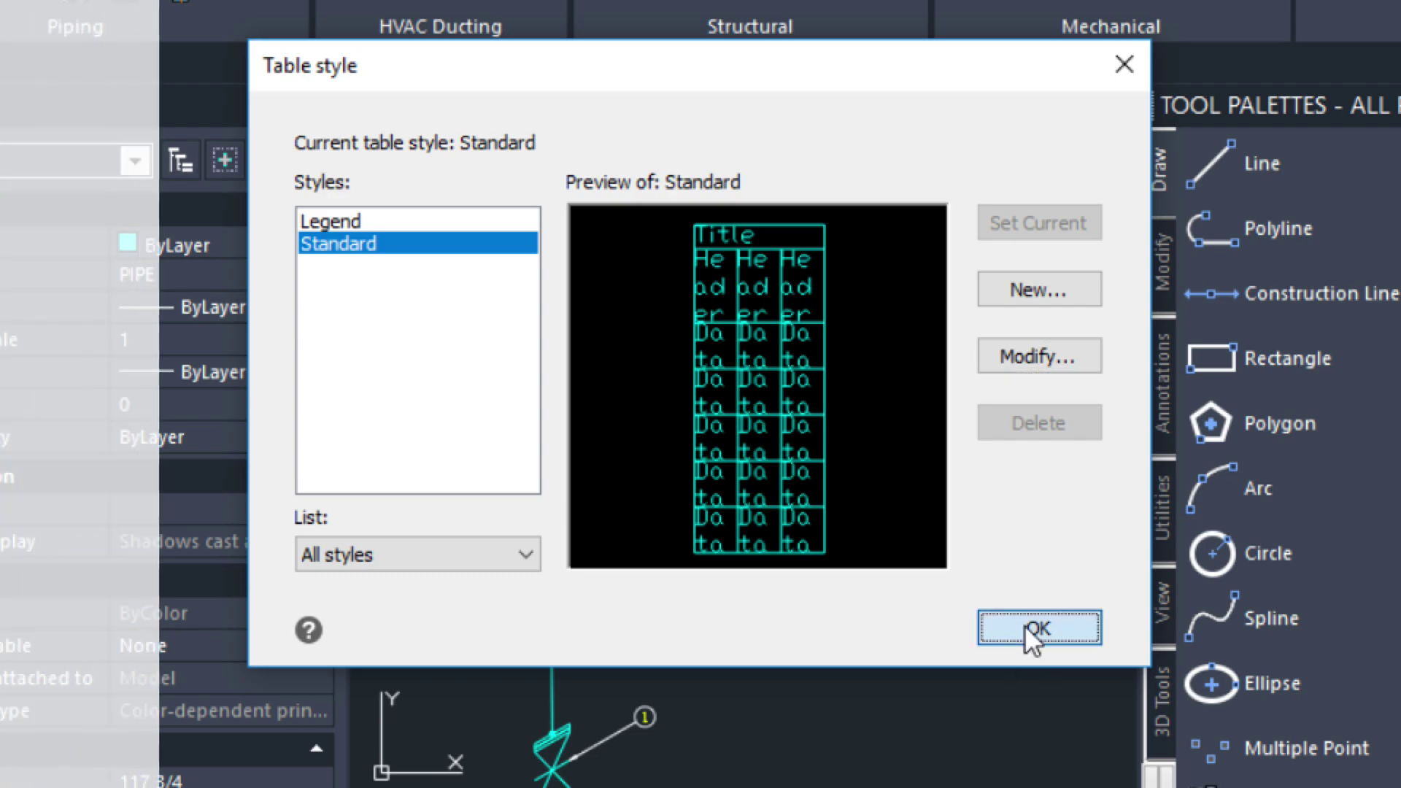
# - Close the style list and start a new TABLE built from the demo CSV file
pyautogui.click(1028, 626)
pyautogui.write('TABLE')
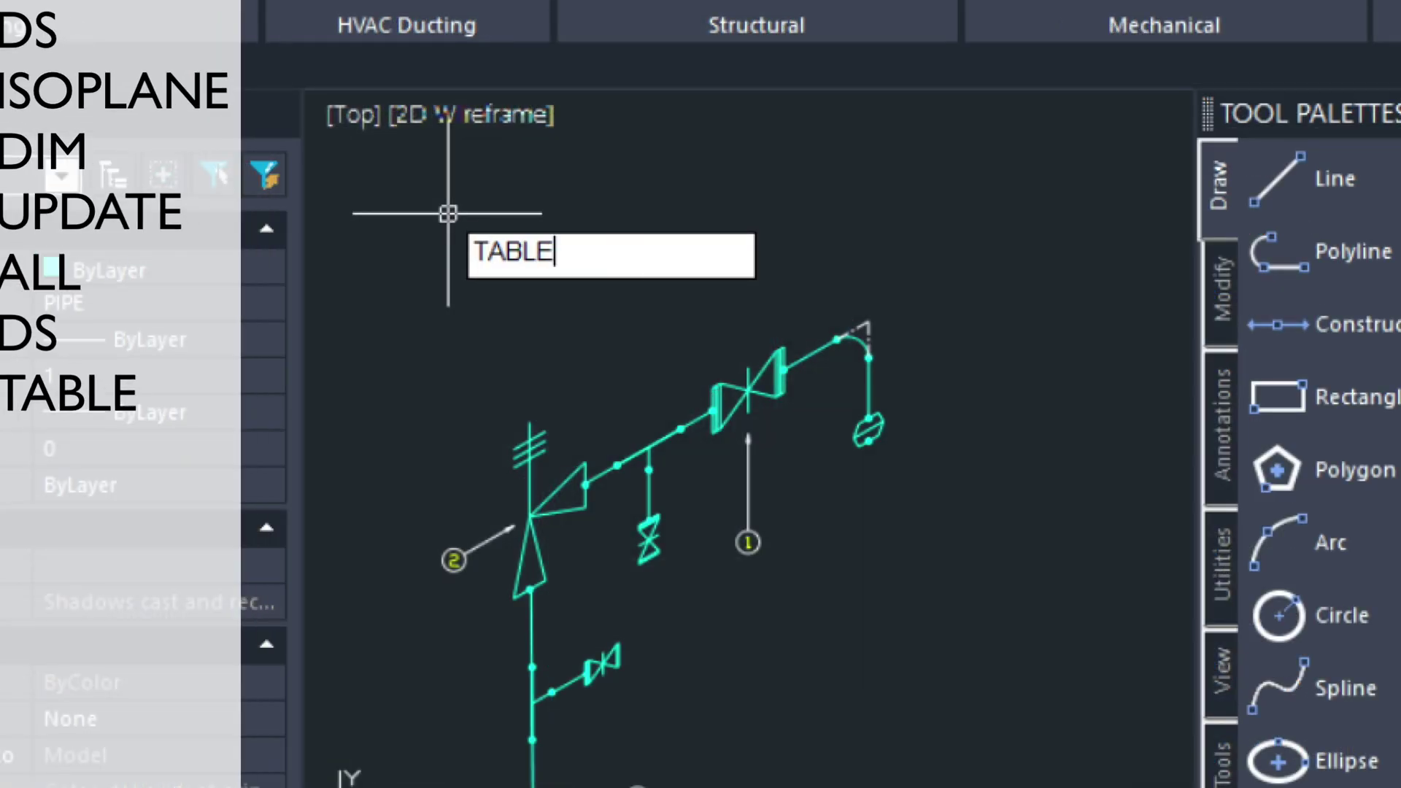
pyautogui.press('Return')
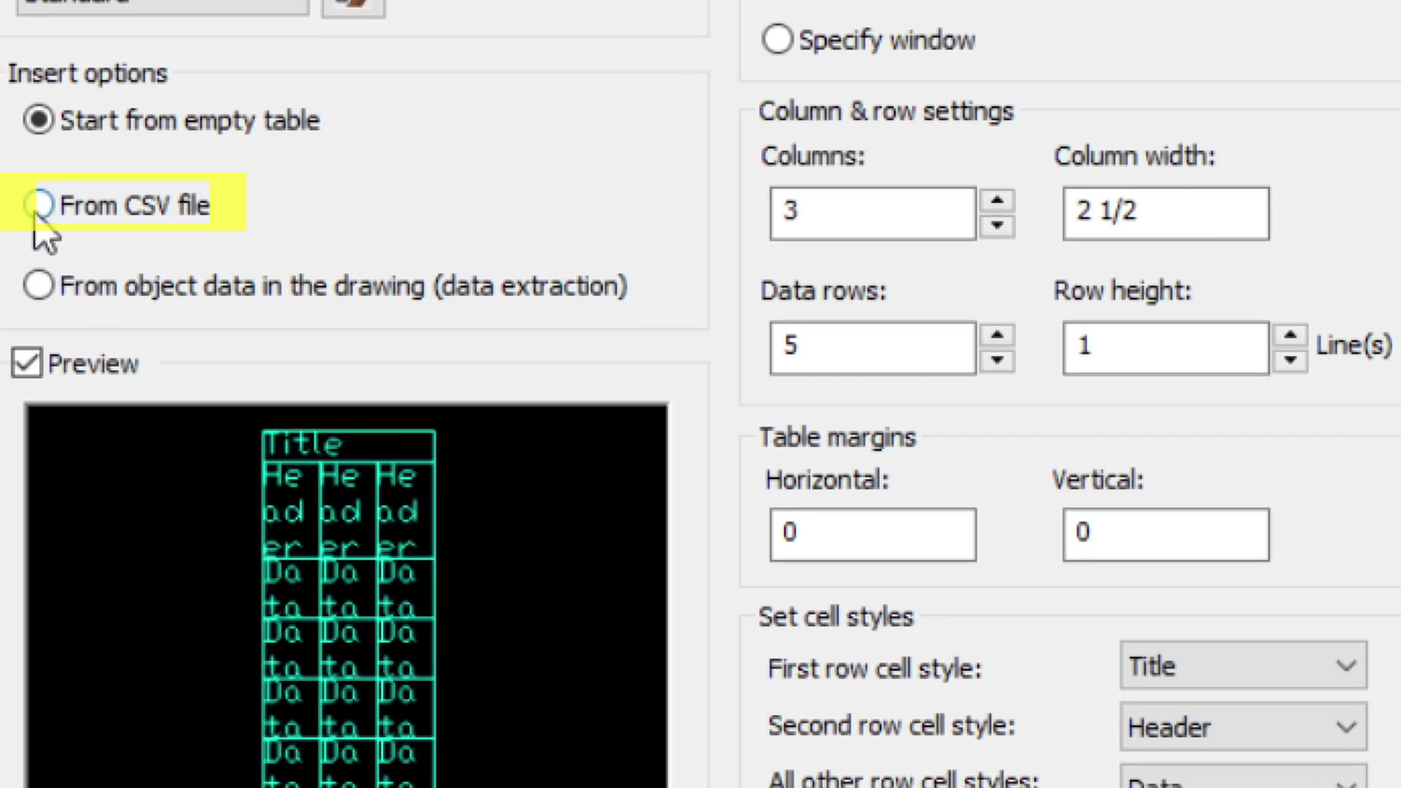
pyautogui.click(194, 254)
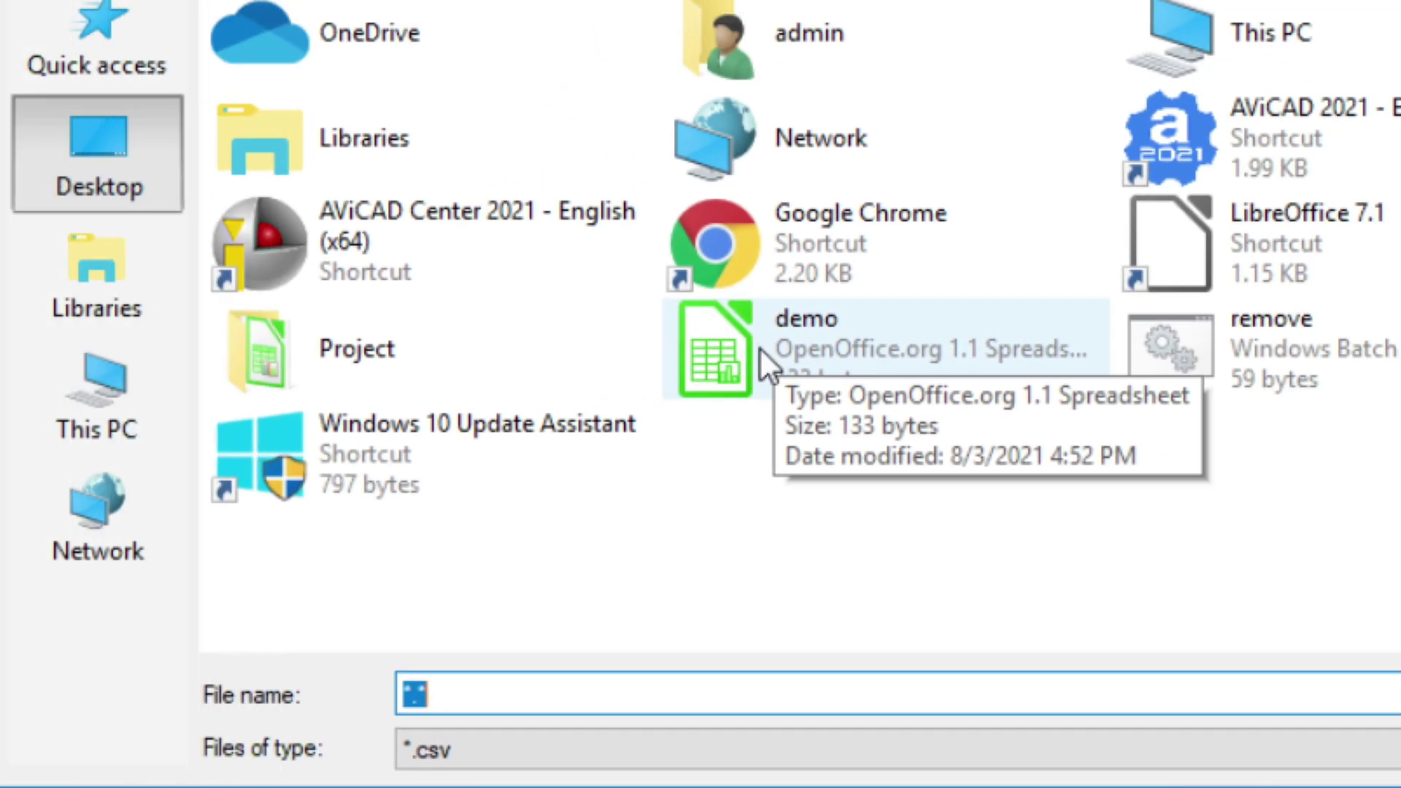
pyautogui.click(758, 347)
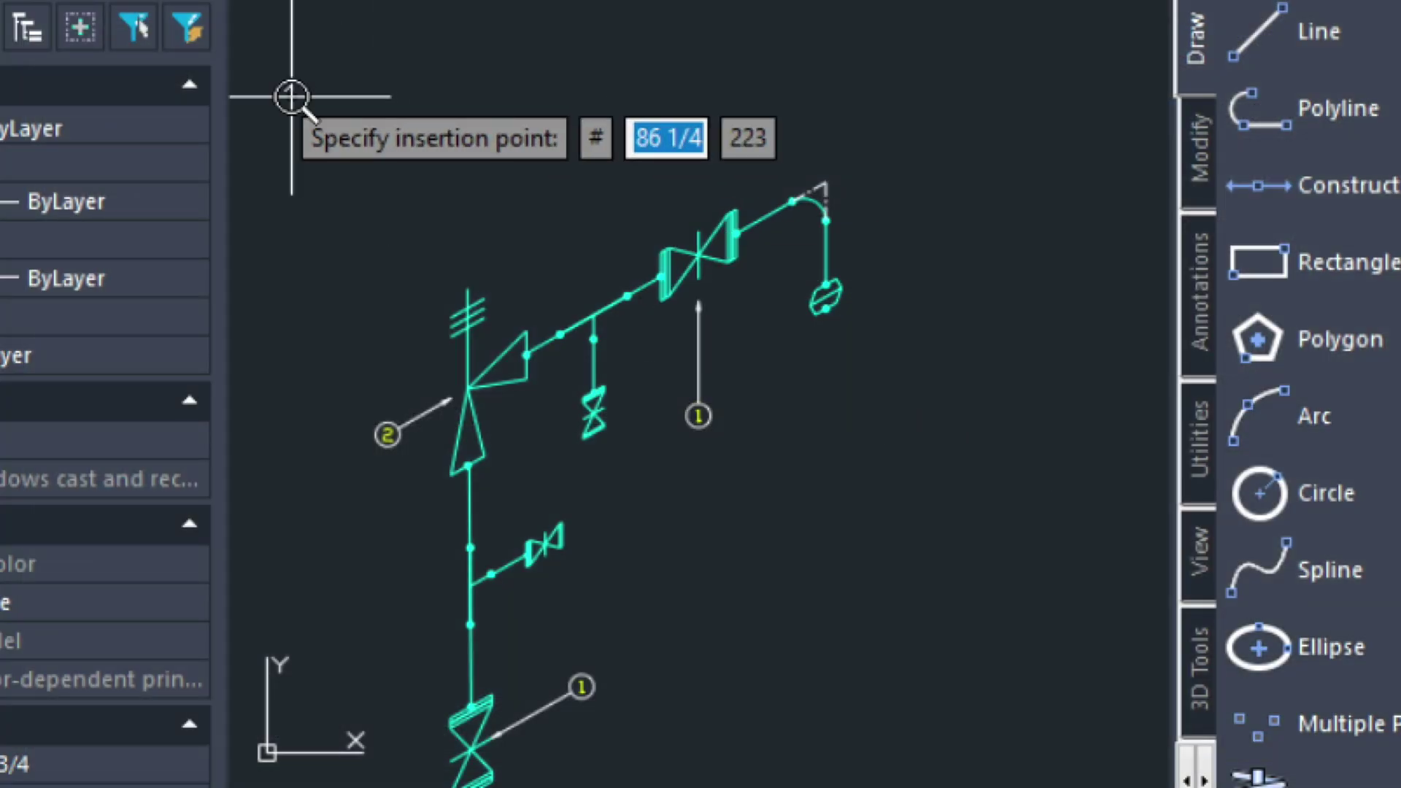
# - Place the CSV table at the top of the sheet above the pipes, then zoom in on it
pyautogui.scroll(-5, 291, 95)
pyautogui.moveTo(350, 181)
pyautogui.mouseDown(button='middle')
pyautogui.moveTo(591, 241)
pyautogui.moveTo(577, 110)
pyautogui.mouseUp(button='middle')
pyautogui.click(344, 4)
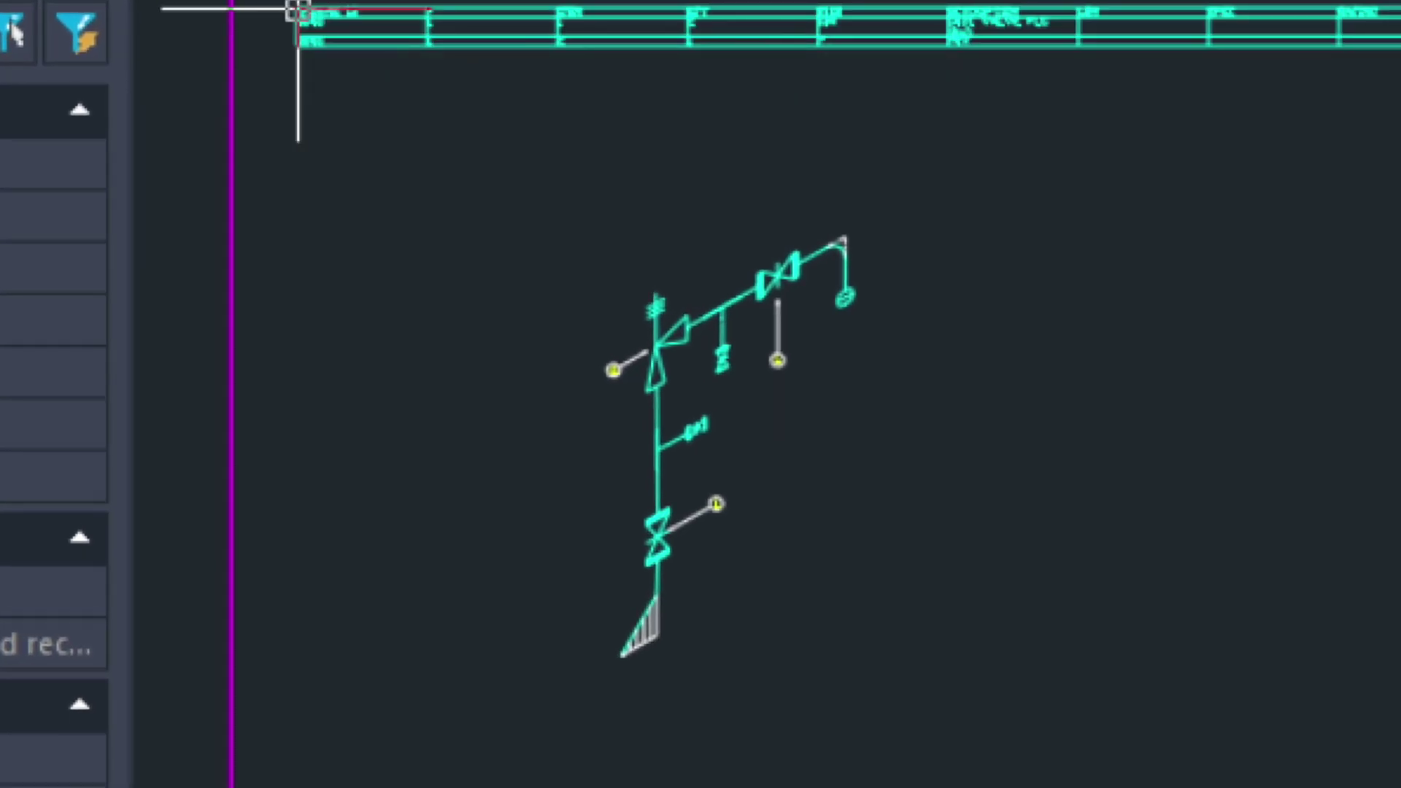
pyautogui.scroll(8, 453, 69)
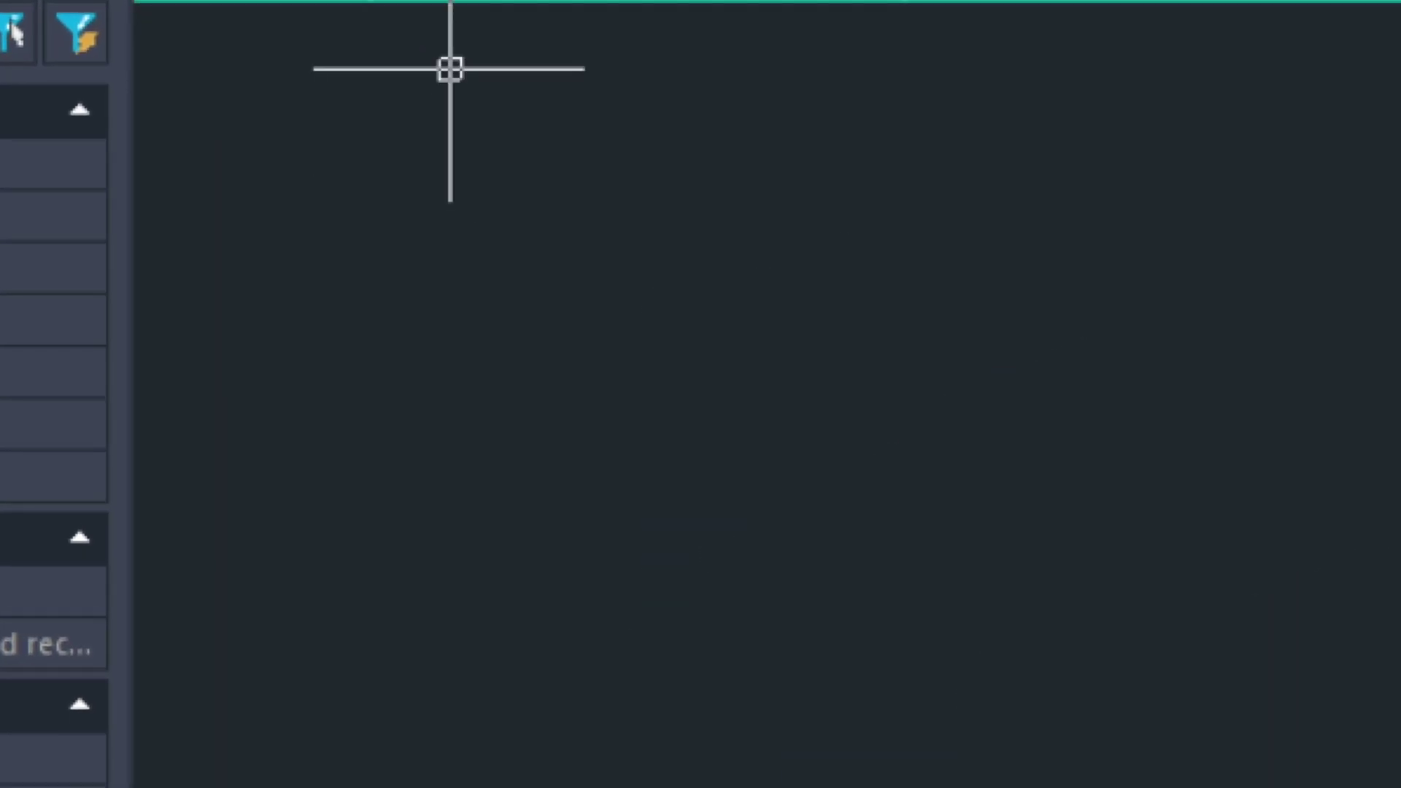
pyautogui.moveTo(450, 58)
pyautogui.mouseDown(button='middle')
pyautogui.moveTo(647, 288)
pyautogui.moveTo(916, 440)
pyautogui.mouseUp(button='middle')
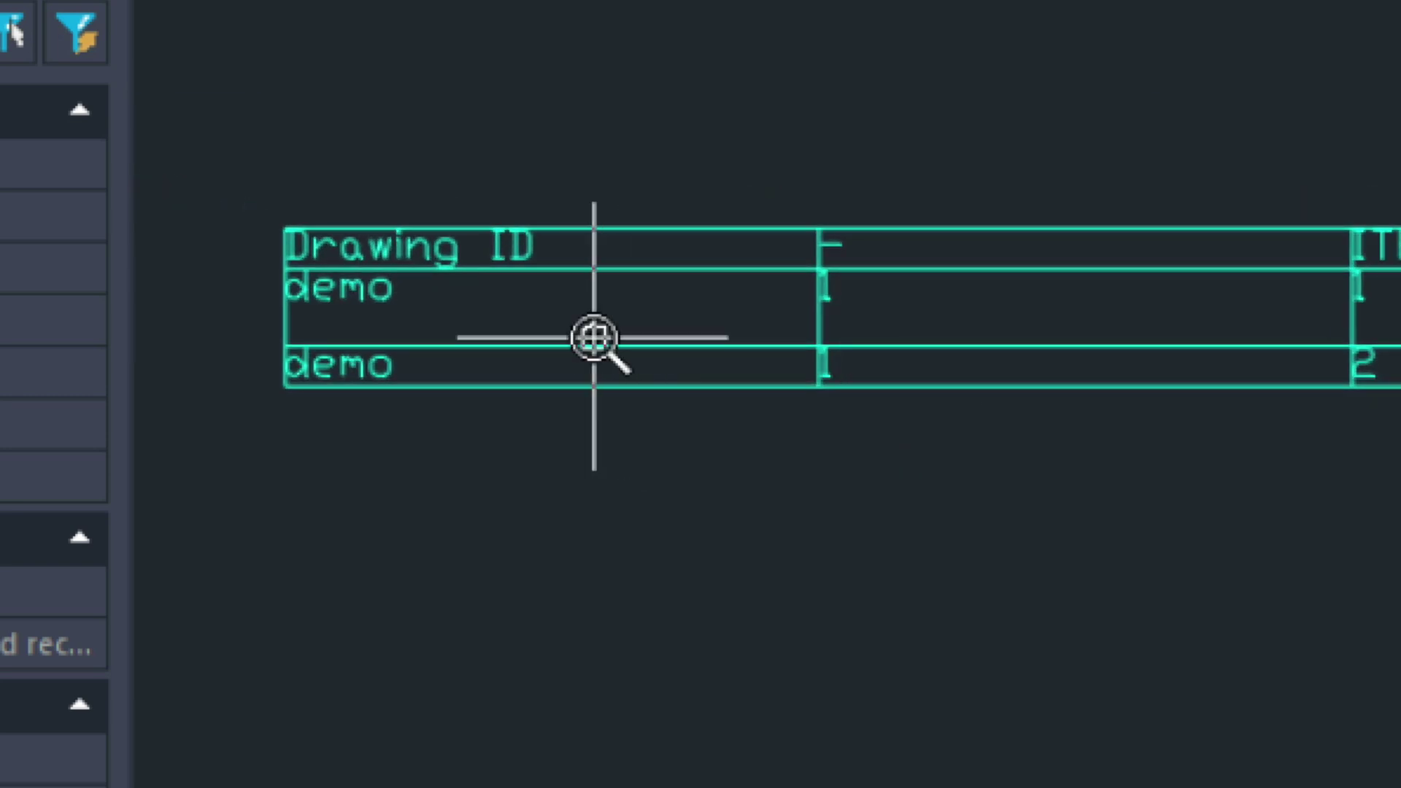
pyautogui.scroll(2, 594, 338)
pyautogui.moveTo(547, 319); pyautogui.dragTo(759, 276, button='middle')
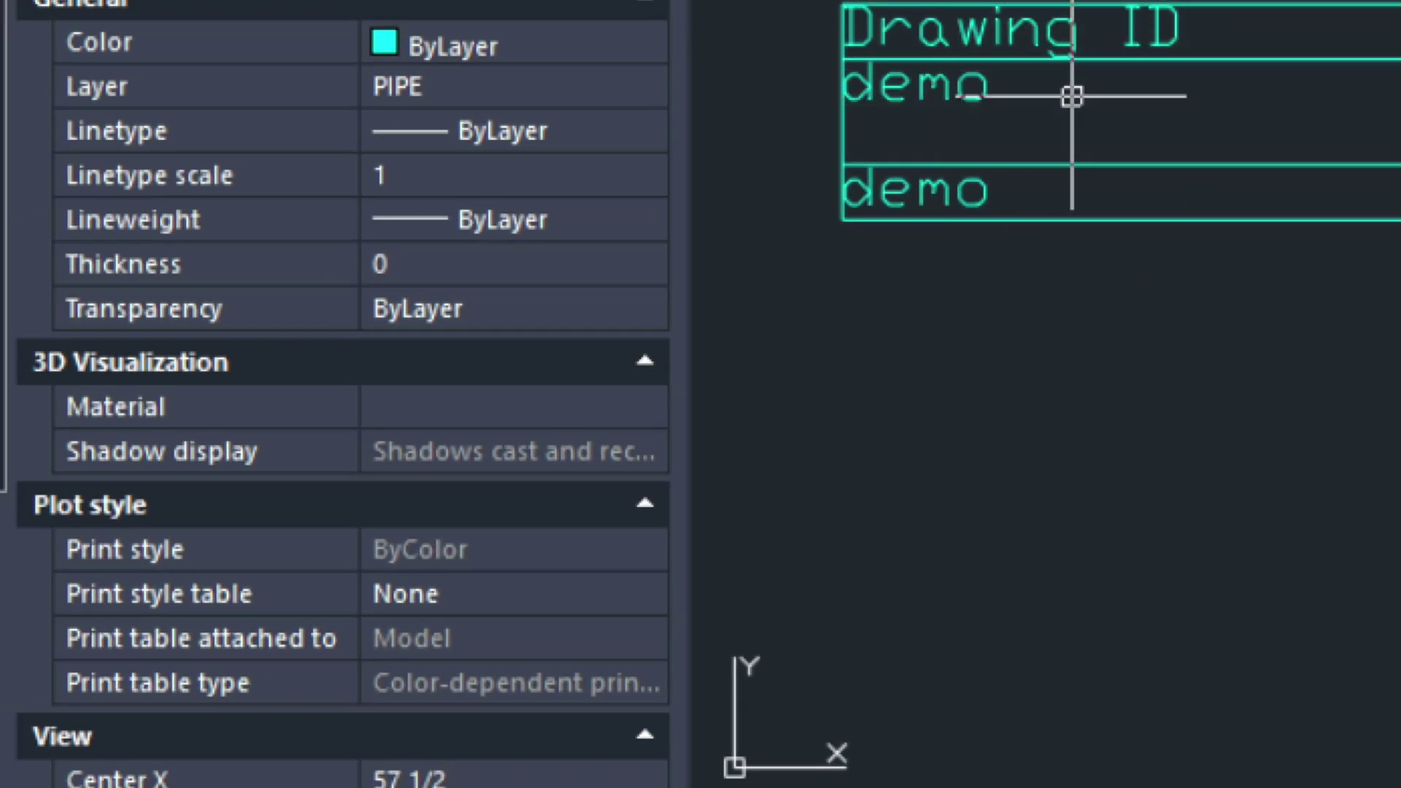
# - Set the table's vertical cell margin to 1 in Properties
pyautogui.click(842, 140)
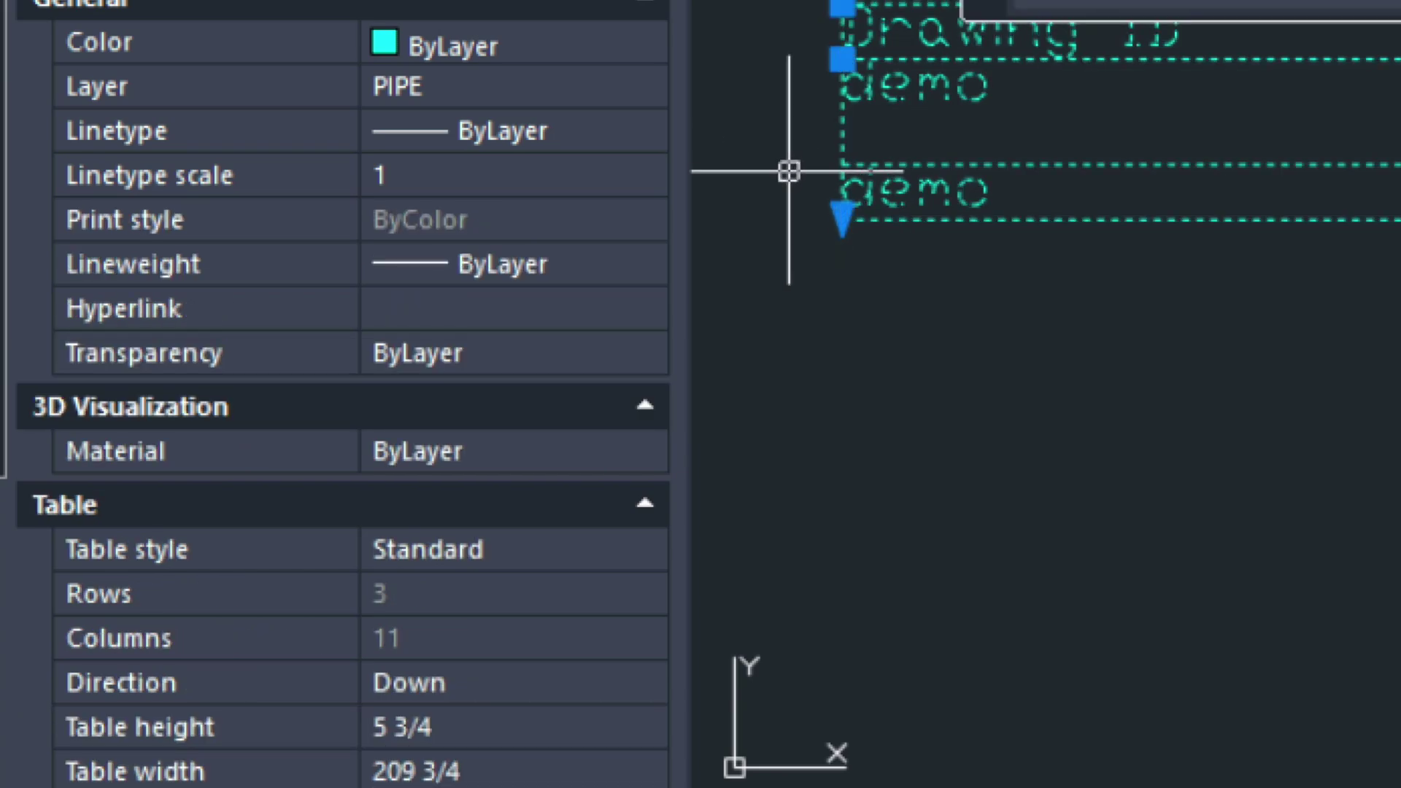
pyautogui.scroll(-1, 435, 726)
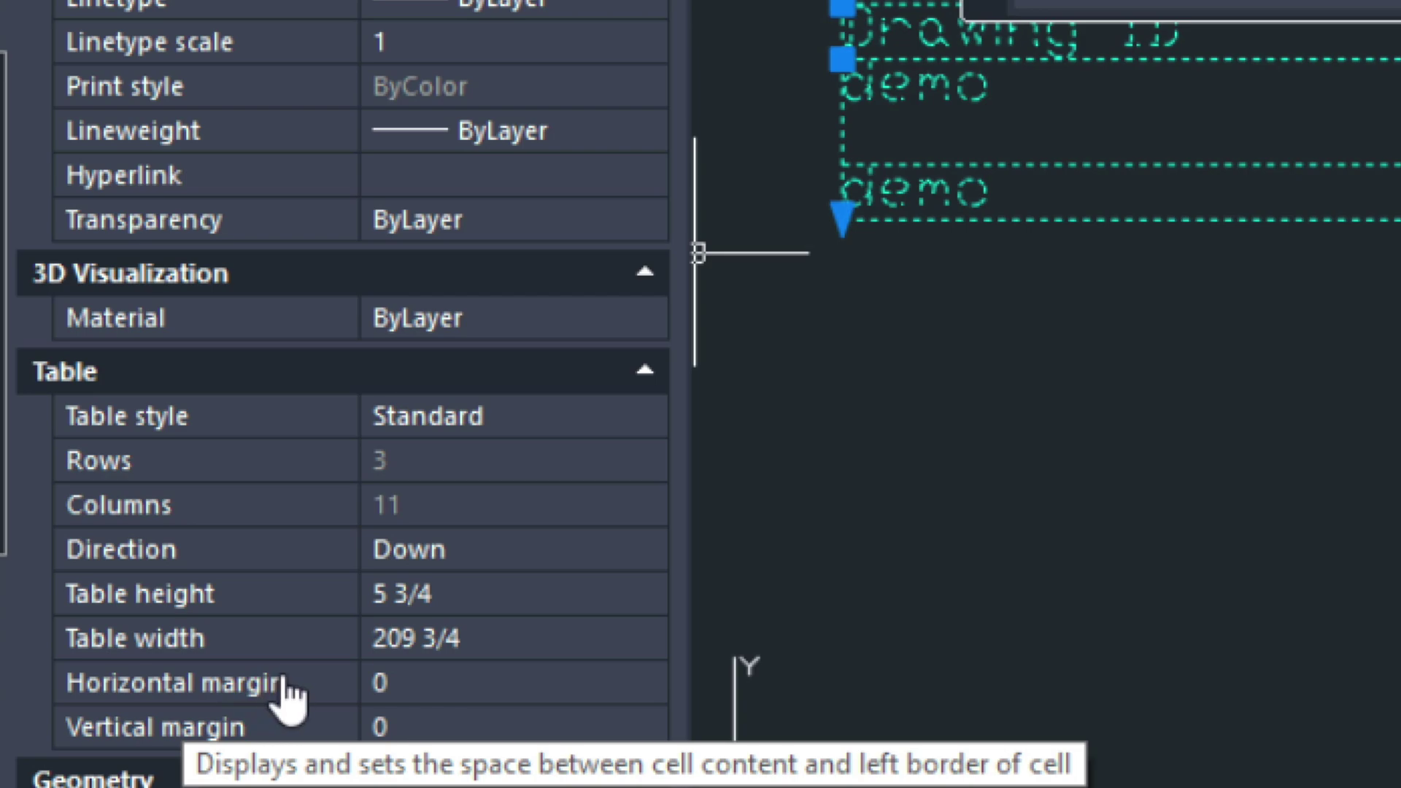
pyautogui.click(419, 719)
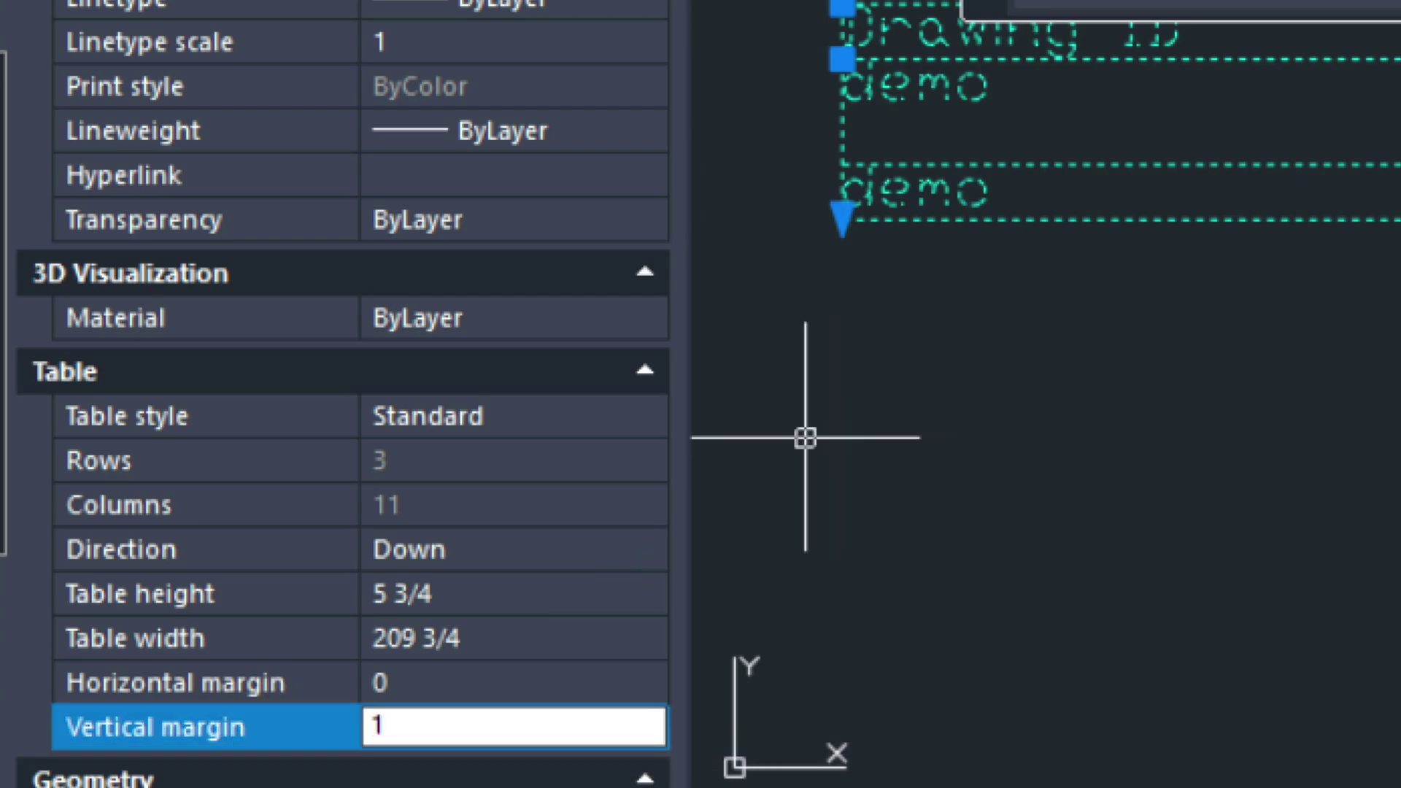
pyautogui.write('1')
pyautogui.press('Return')
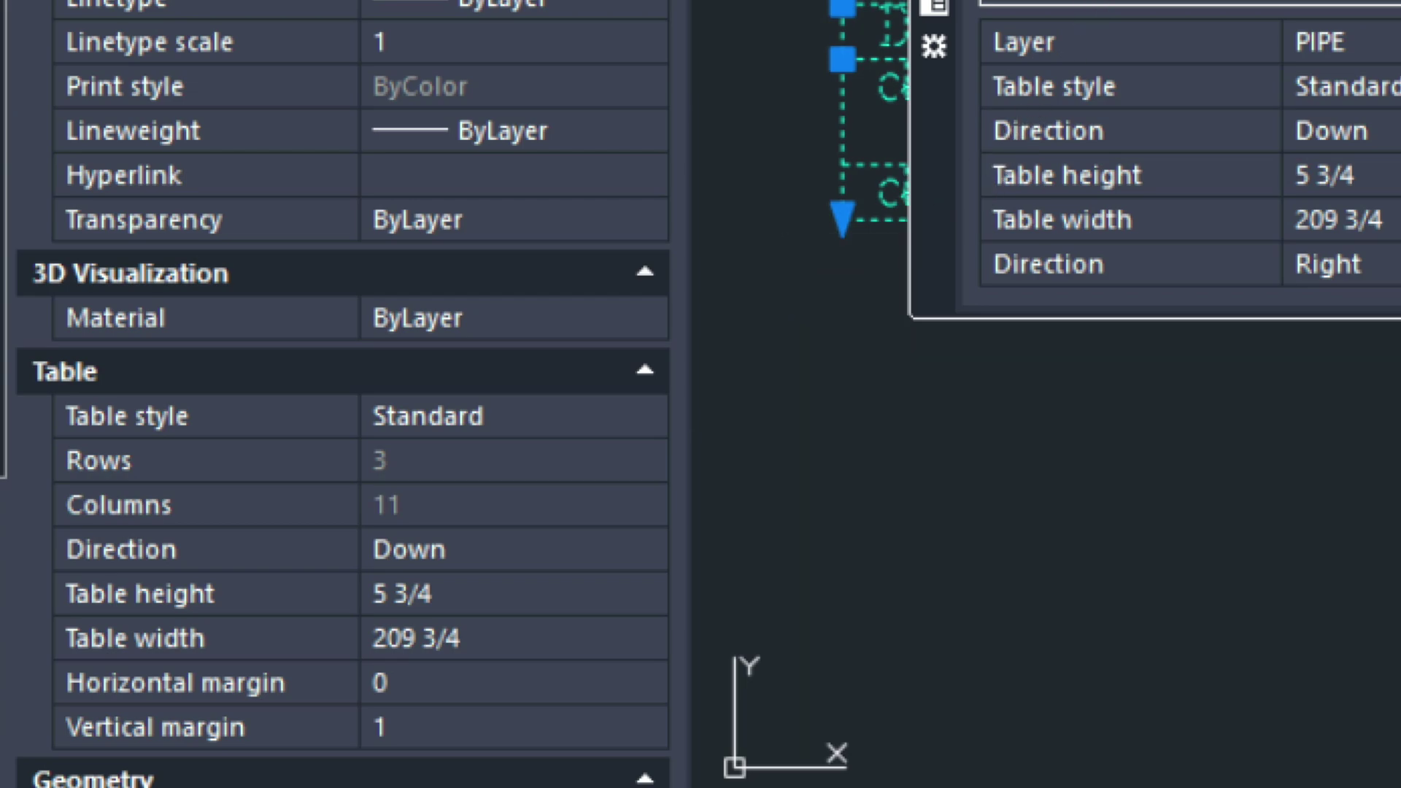
pyautogui.press('Escape')
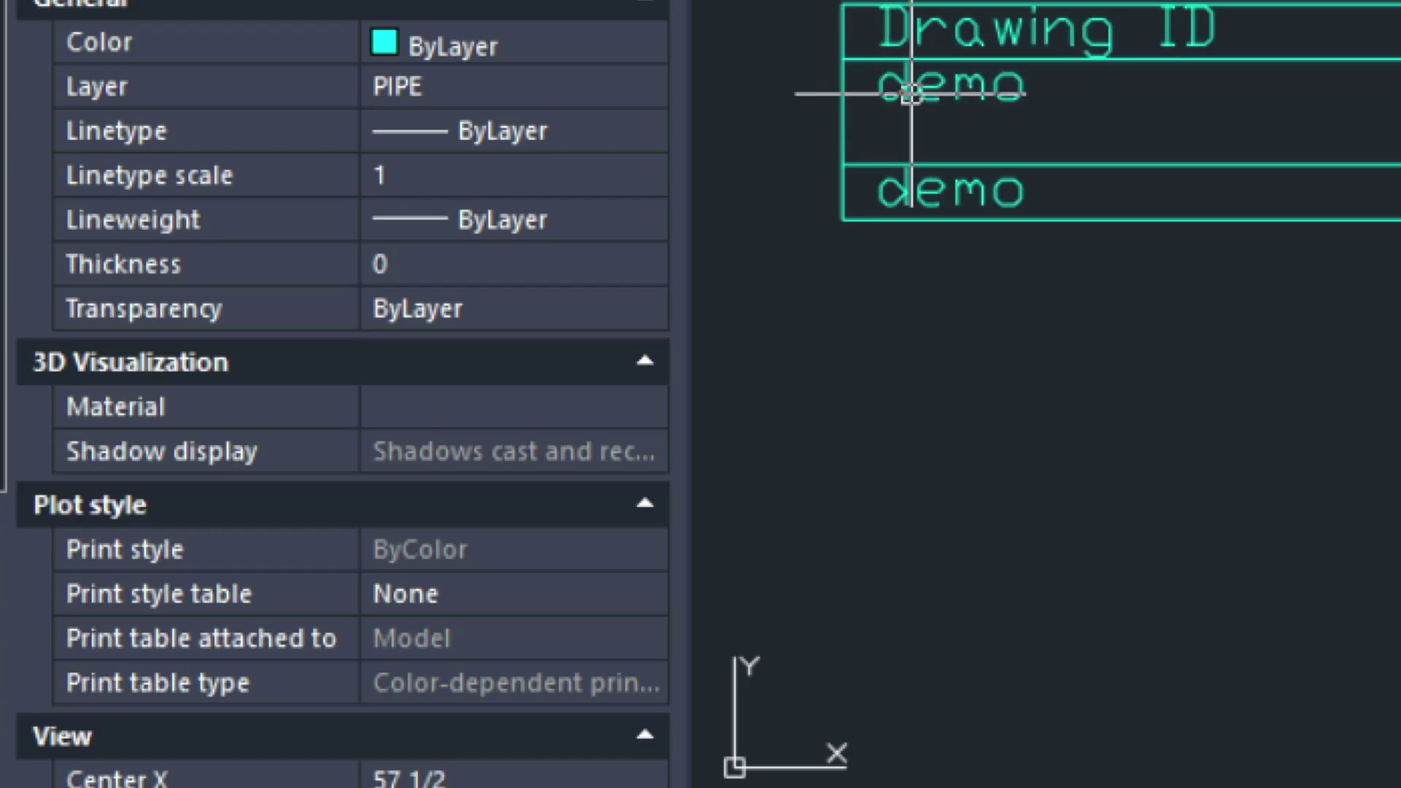
# - Set the table's horizontal cell margin to 1
pyautogui.click(844, 193)
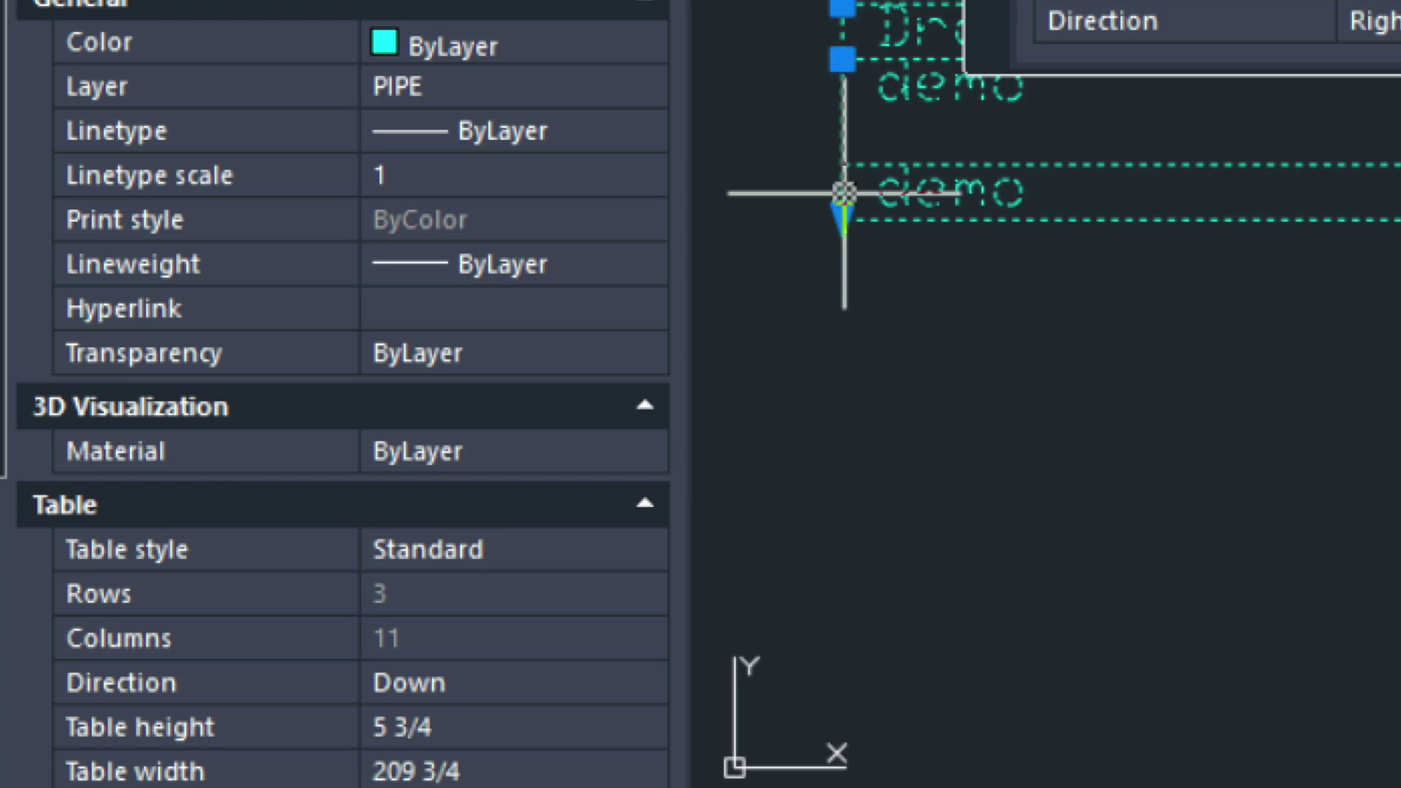
pyautogui.scroll(-3, 490, 690)
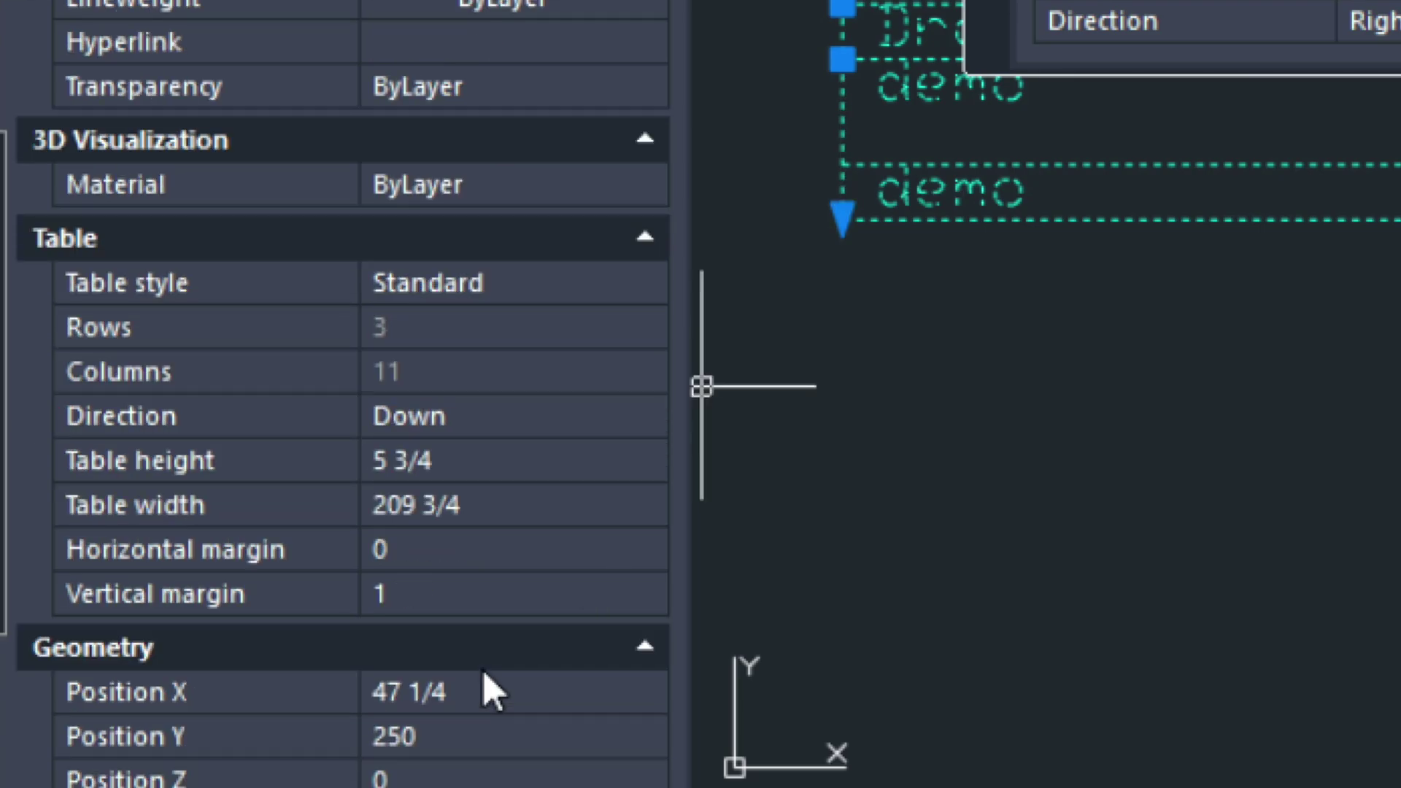
pyautogui.click(409, 549)
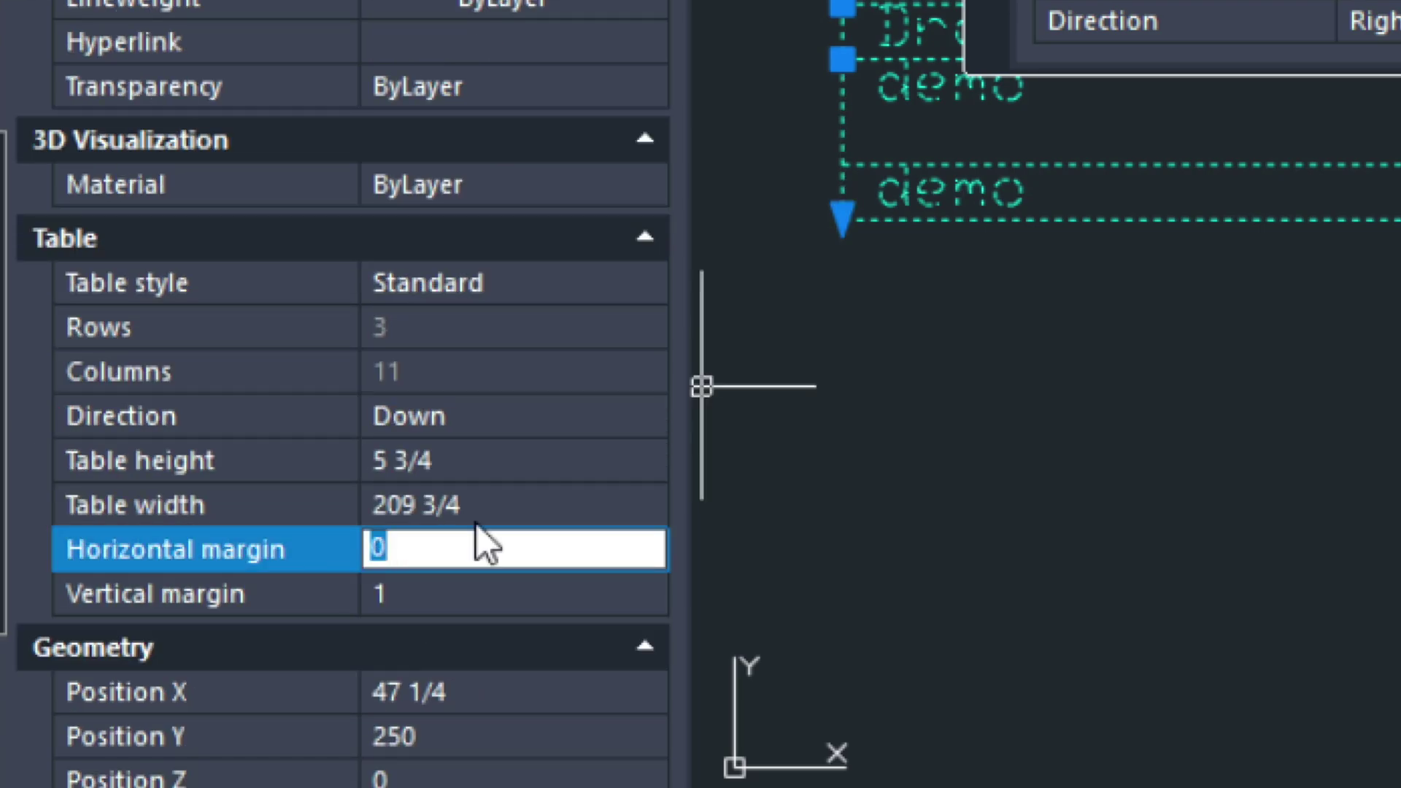
pyautogui.write('1')
pyautogui.press('Tab')
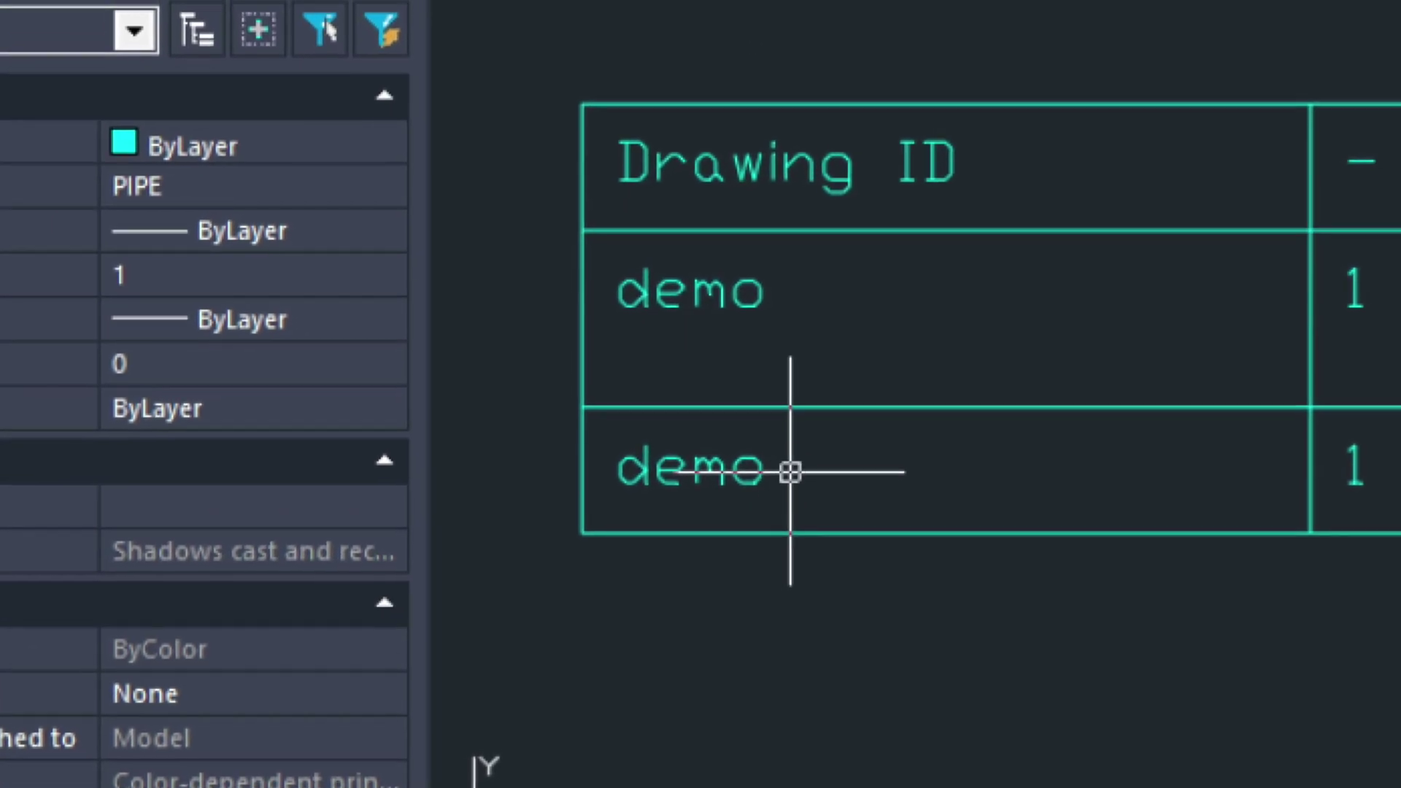
# - Delete the Drawing ID column from cell A1 in Edit Table Cells
pyautogui.scroll(-4, 789, 472)
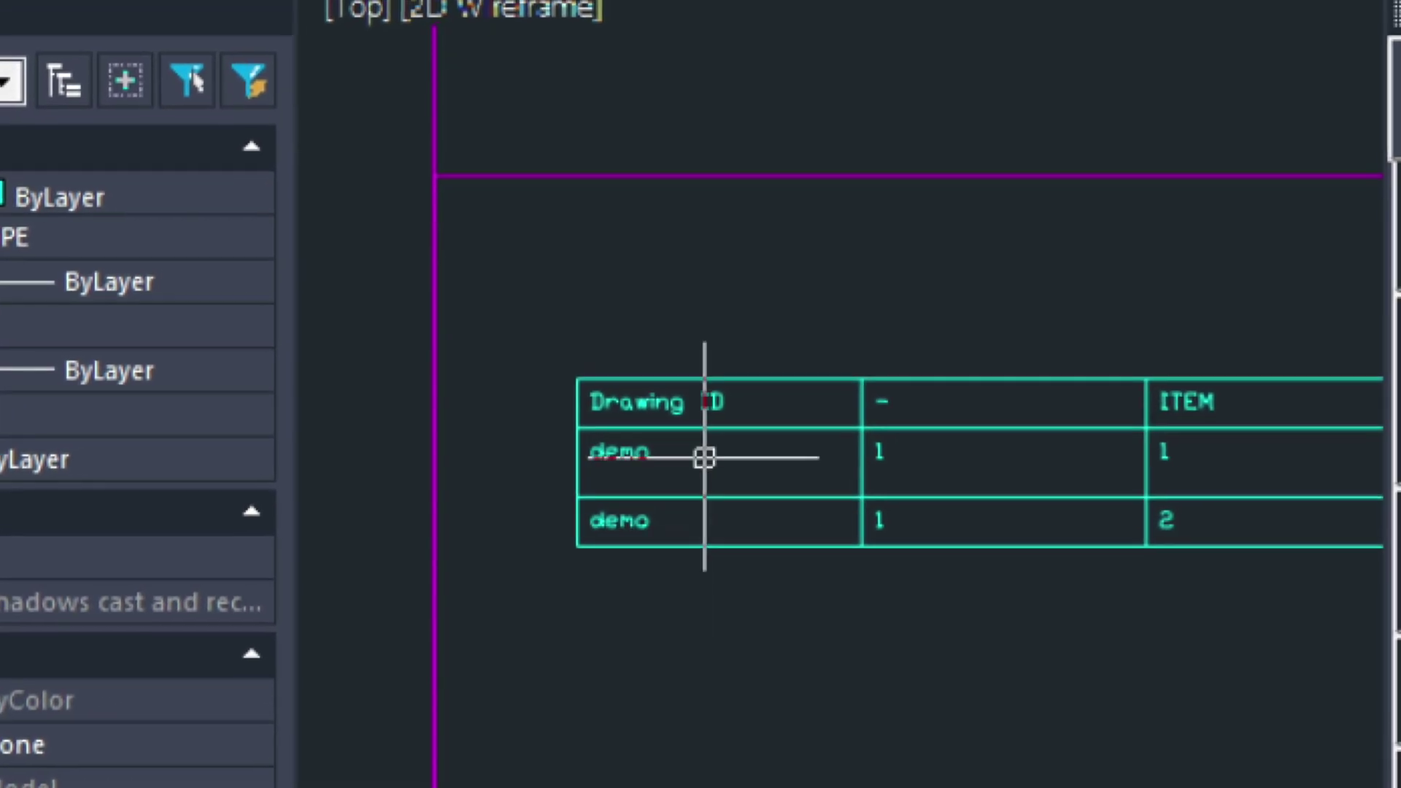
pyautogui.moveTo(858, 376)
pyautogui.mouseDown(button='middle')
pyautogui.moveTo(547, 497)
pyautogui.moveTo(816, 363)
pyautogui.mouseUp(button='middle')
pyautogui.moveTo(863, 484); pyautogui.dragTo(795, 485, button='middle')
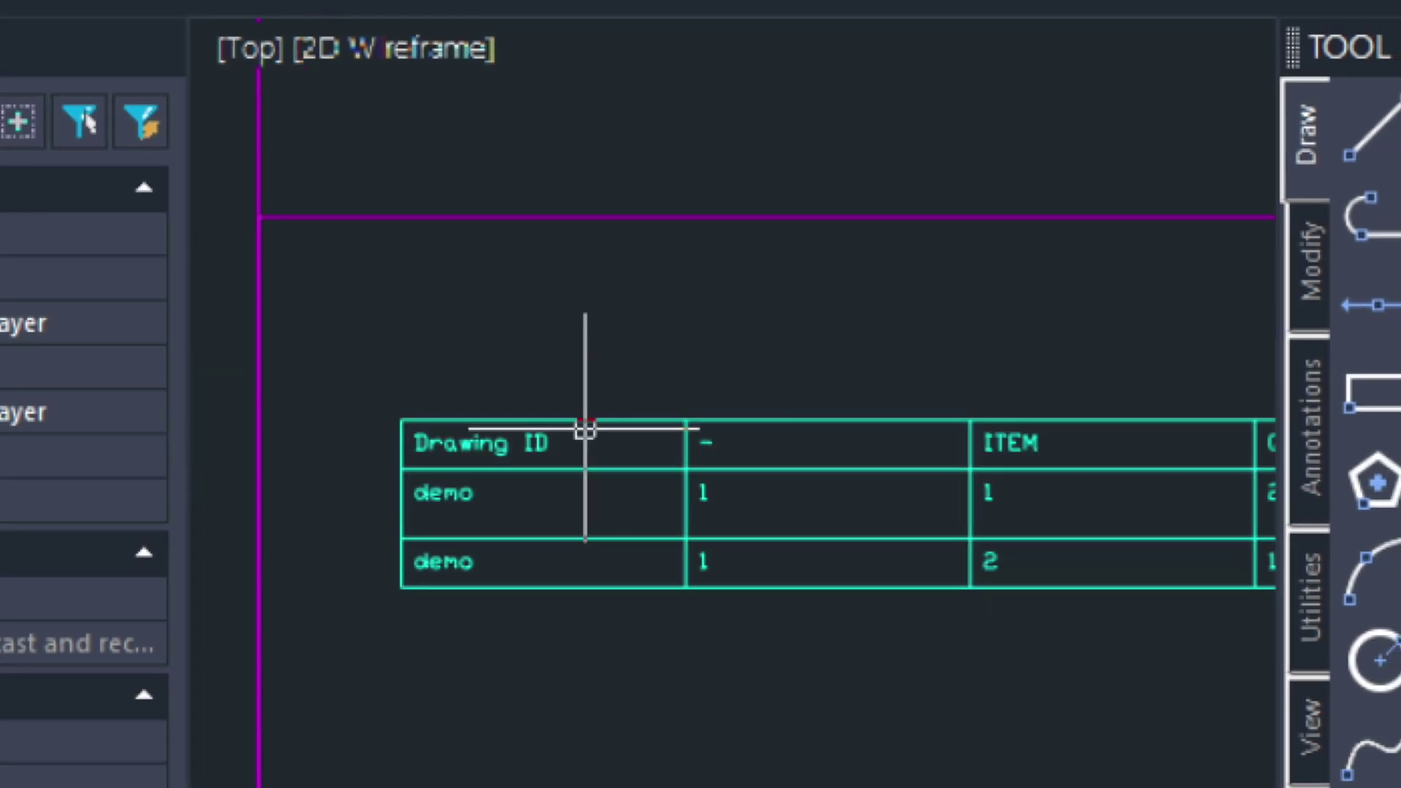
pyautogui.click(551, 422)
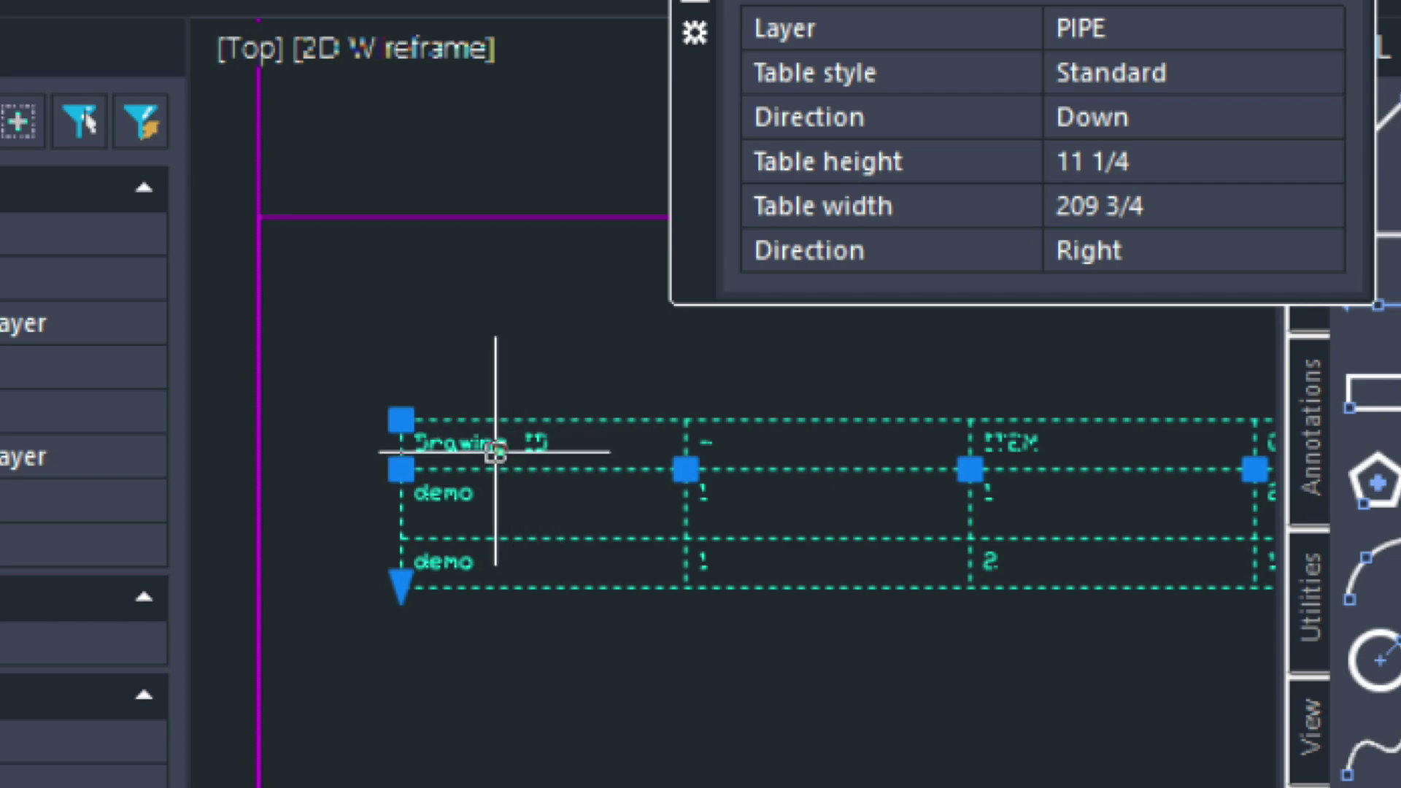
pyautogui.press('Escape')
pyautogui.doubleClick(478, 438)
pyautogui.click(479, 438)
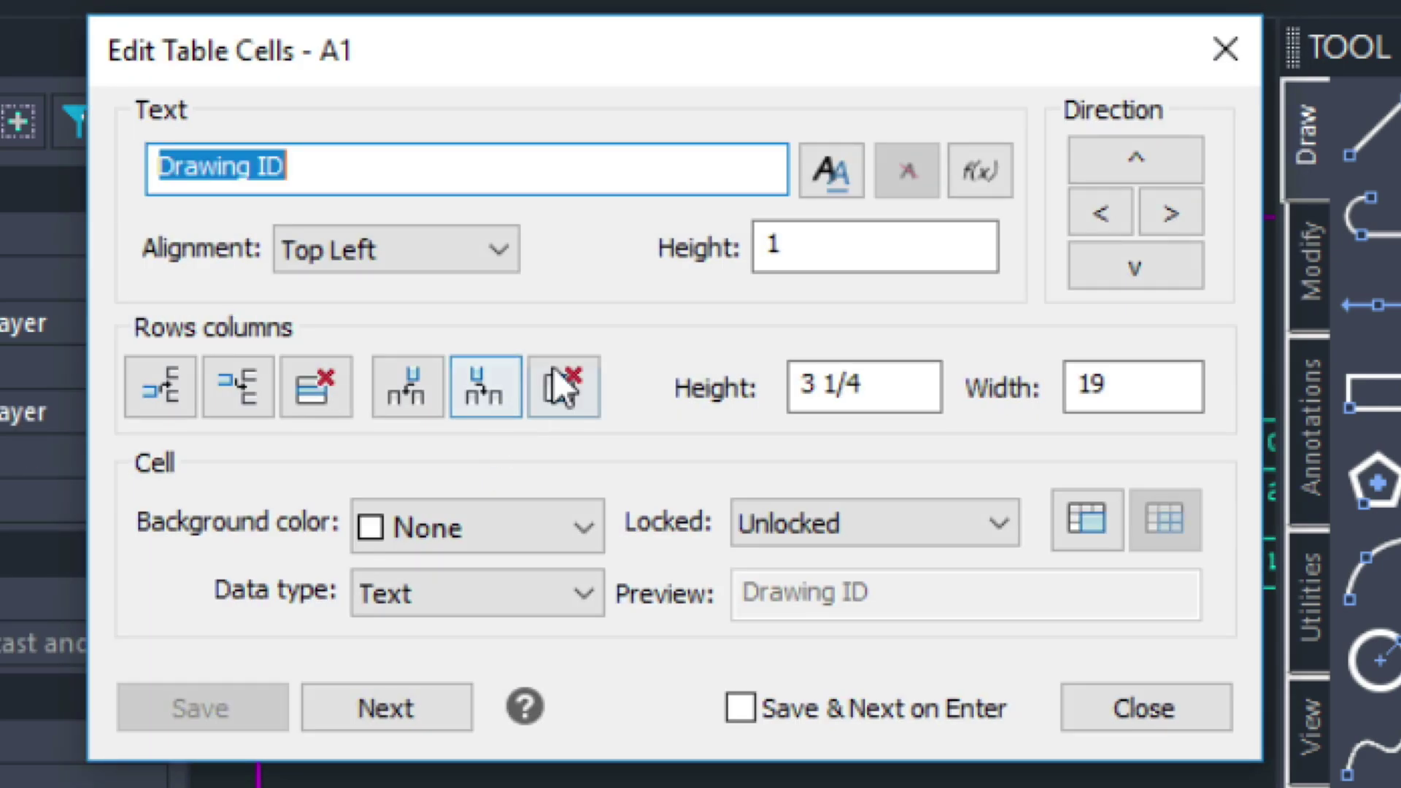
pyautogui.click(569, 385)
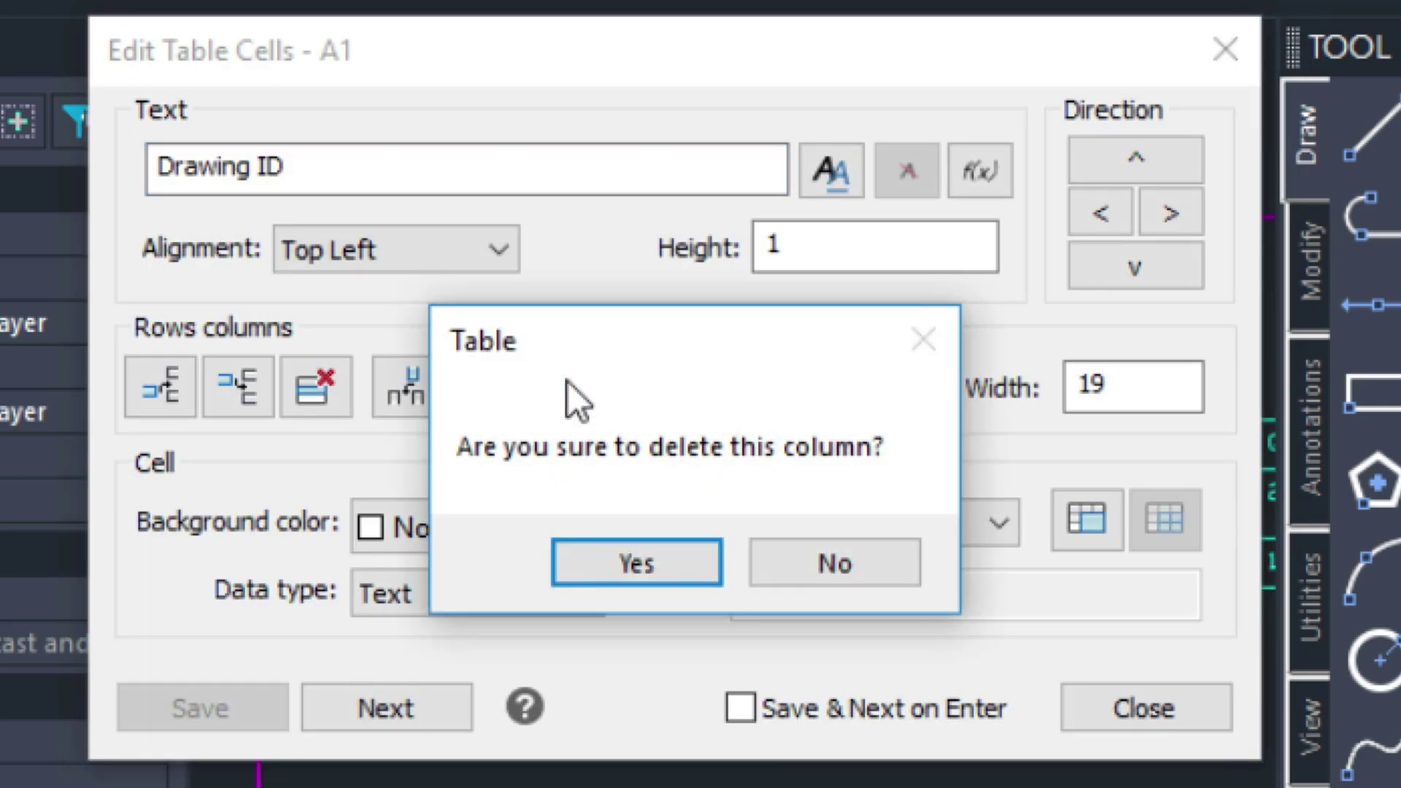
pyautogui.click(672, 544)
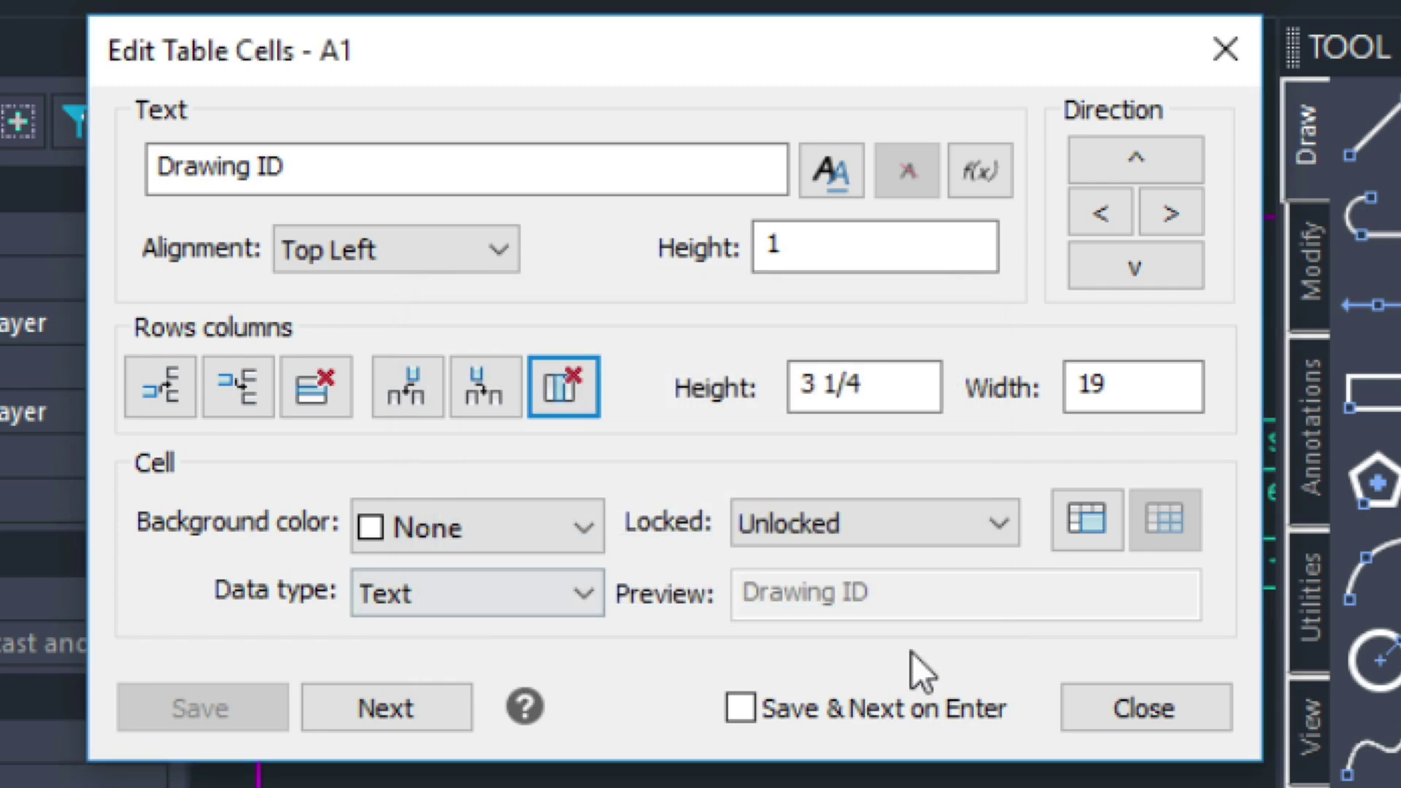
pyautogui.click(1147, 708)
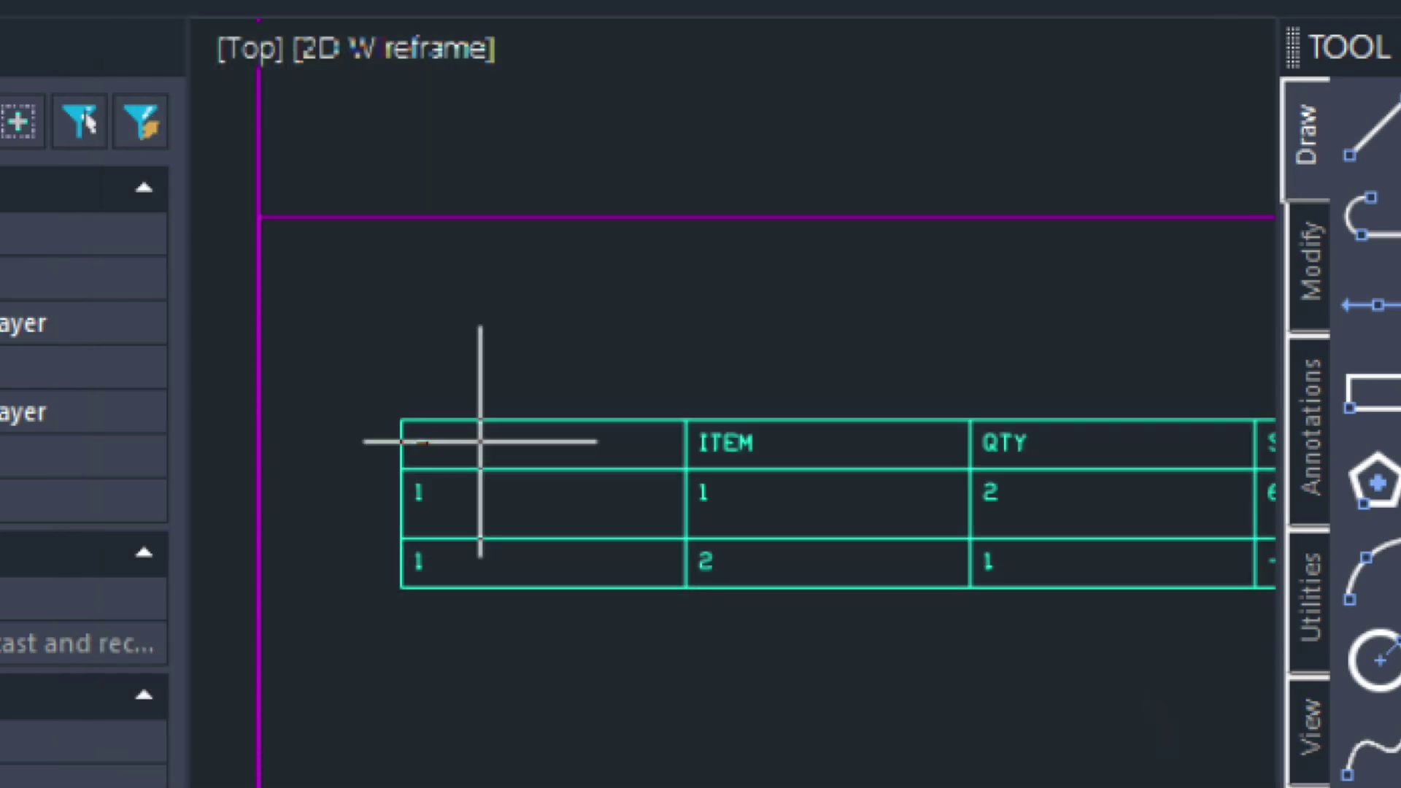
# - Delete the leftover dash column so ITEM becomes the table's first column
pyautogui.press('Return')
pyautogui.click(436, 447)
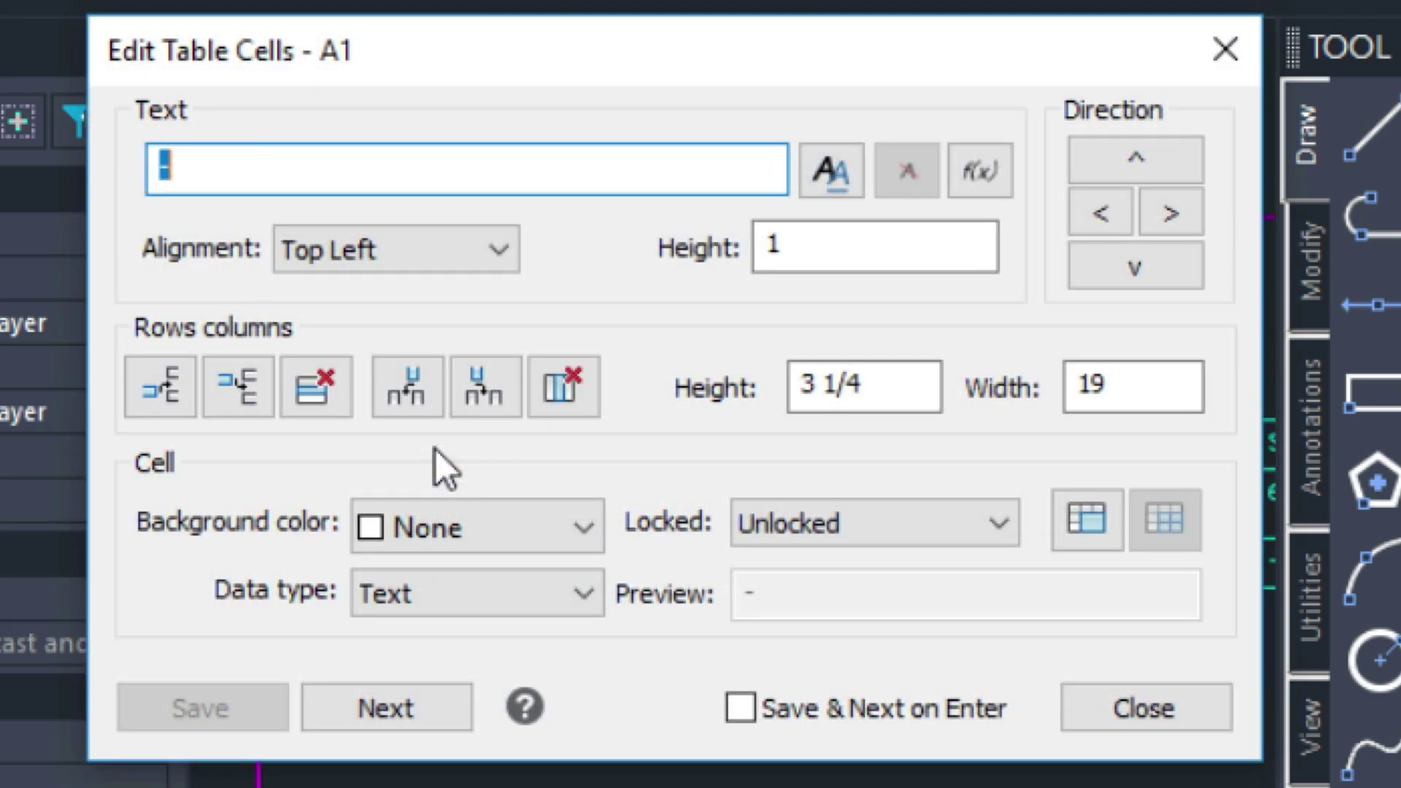
pyautogui.click(581, 387)
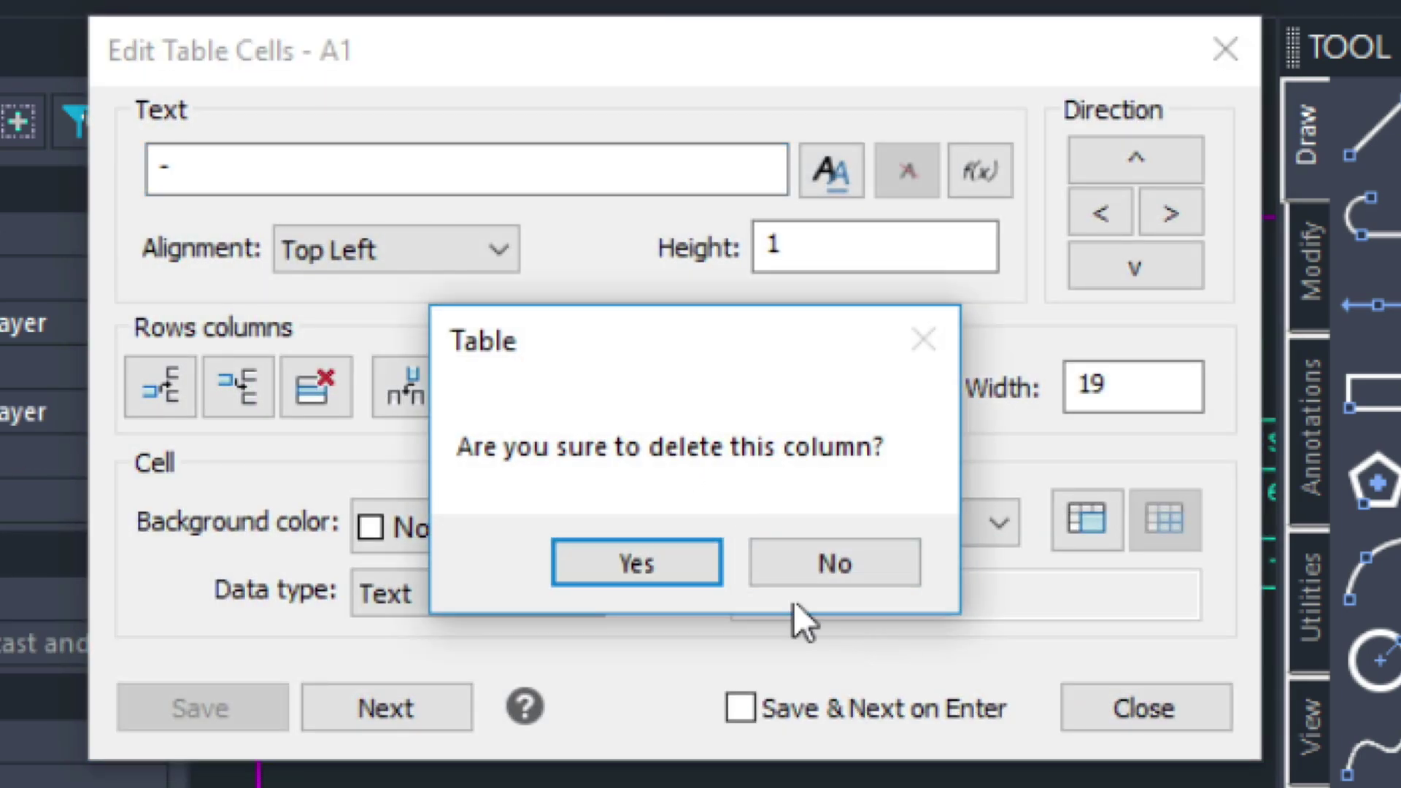
pyautogui.click(648, 562)
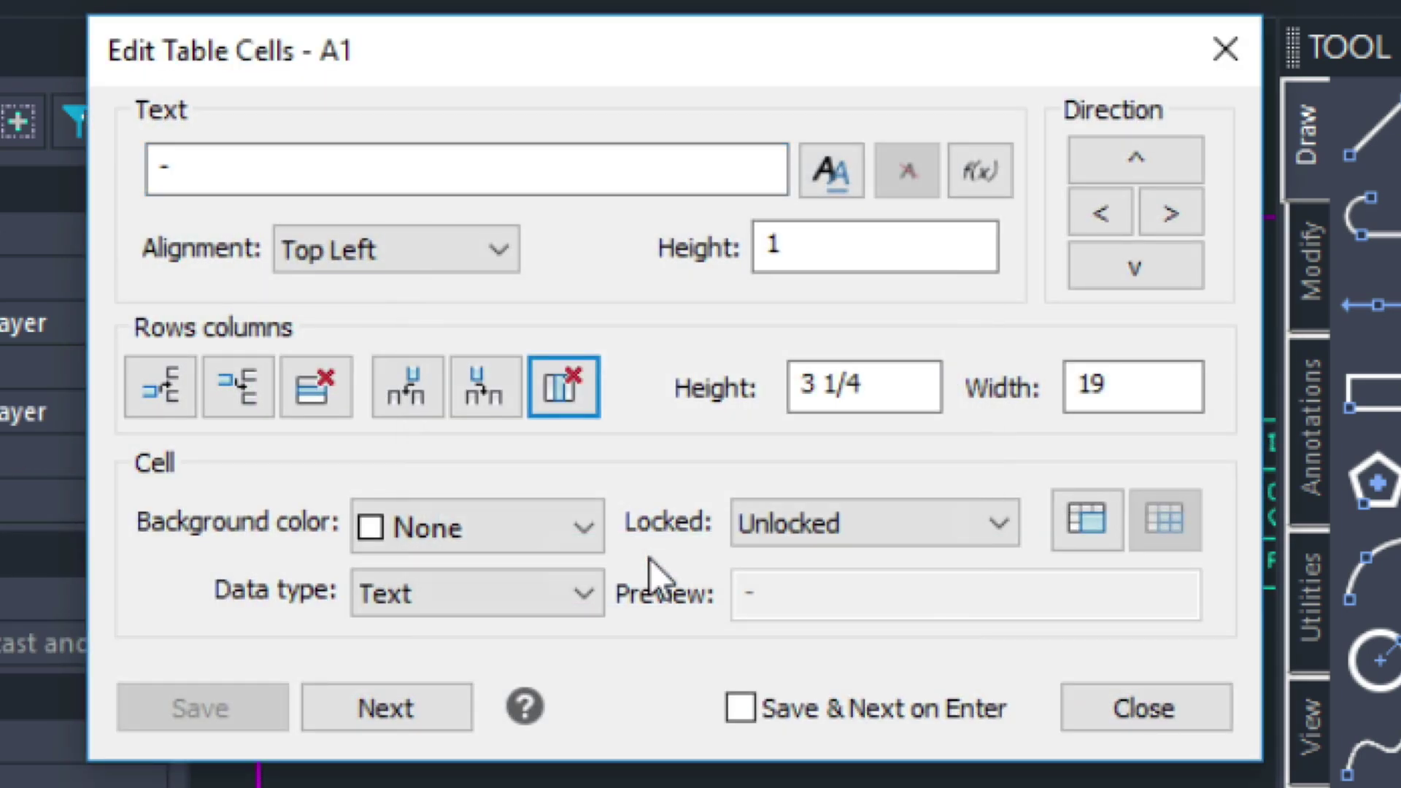
pyautogui.click(1143, 707)
pyautogui.scroll(-2, 814, 746)
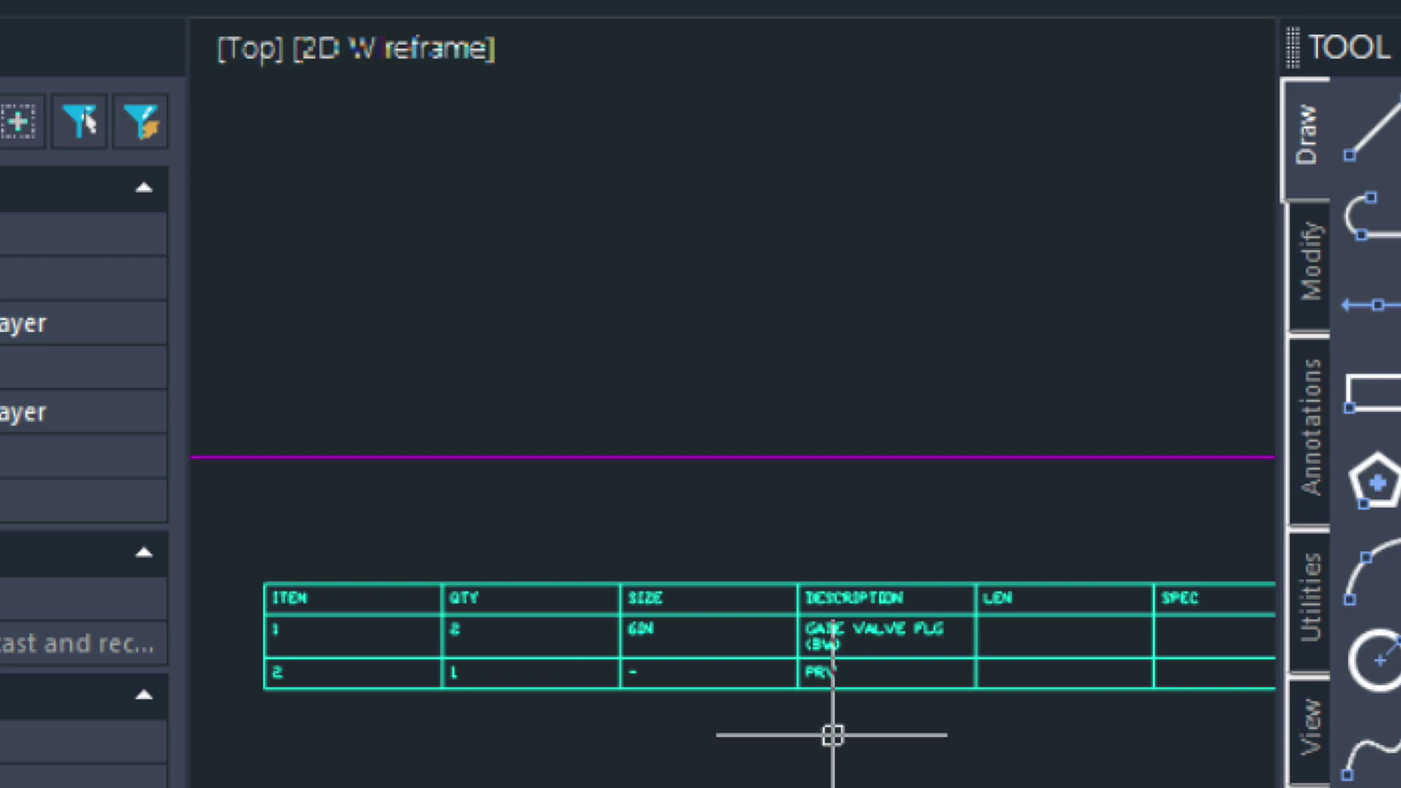
# - Widen the BOM table's DESCRIPTION column so GATE VALVE FLG (BW) fits on one line
pyautogui.scroll(2, 762, 653)
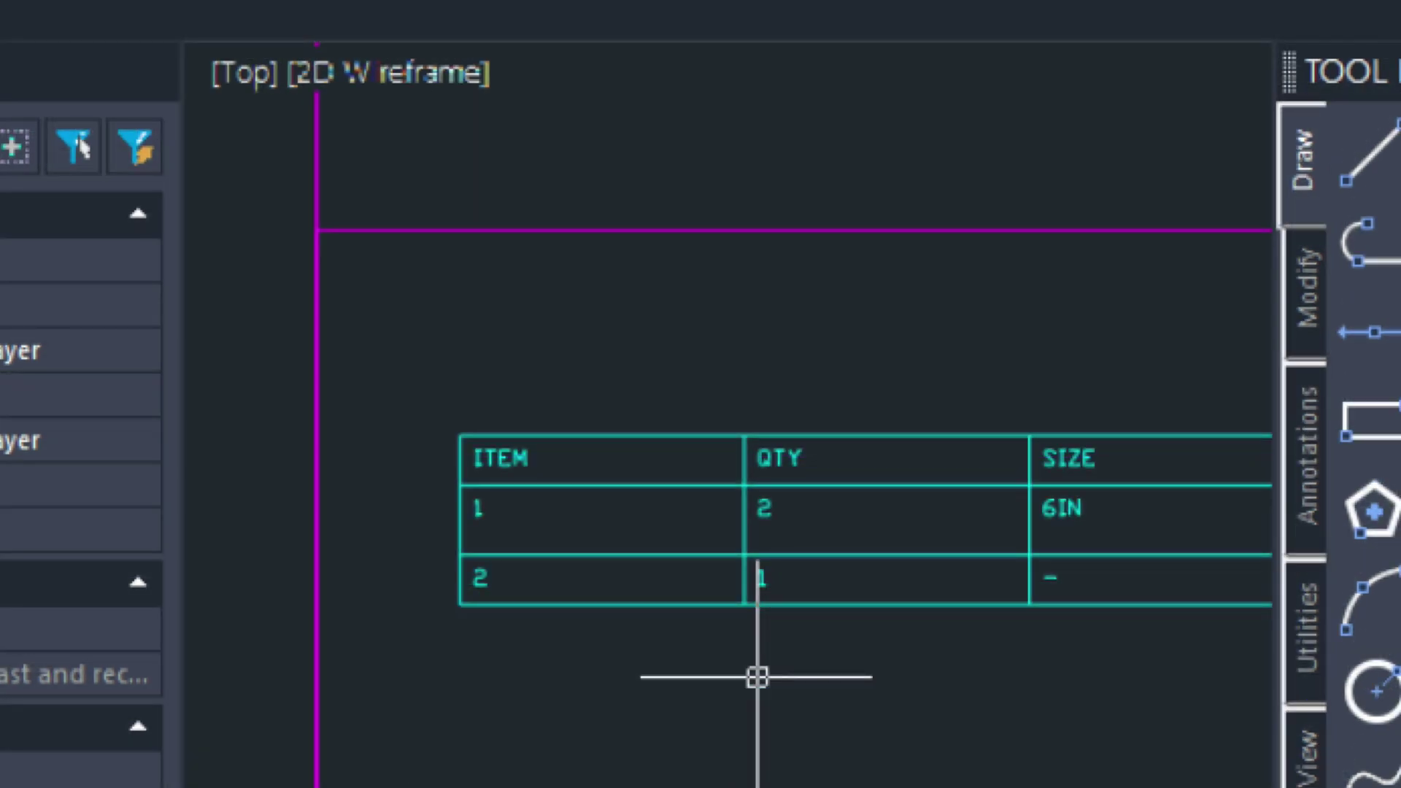
pyautogui.scroll(2, 757, 677)
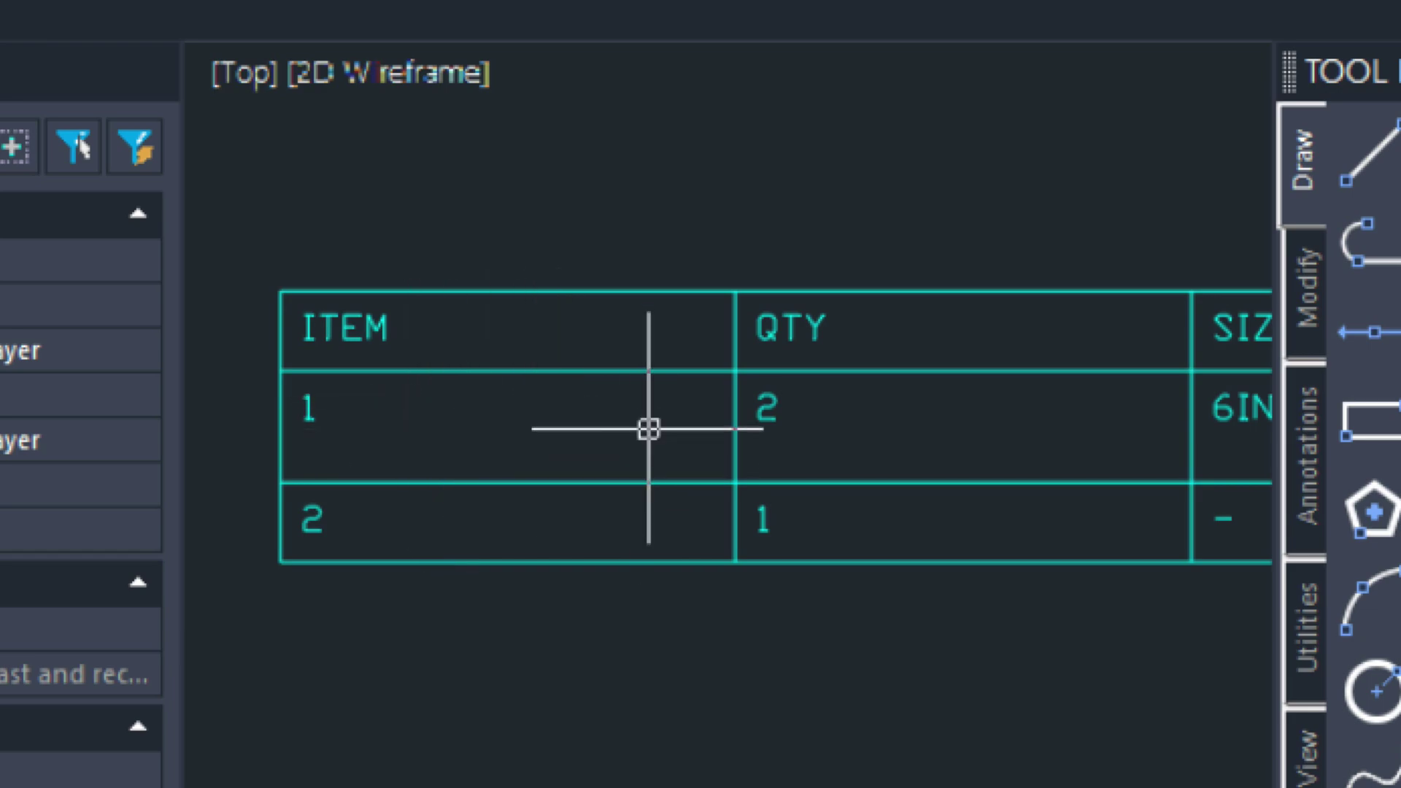
pyautogui.scroll(-5, 705, 535)
pyautogui.moveTo(951, 541); pyautogui.dragTo(625, 594, button='middle')
pyautogui.scroll(6, 625, 597)
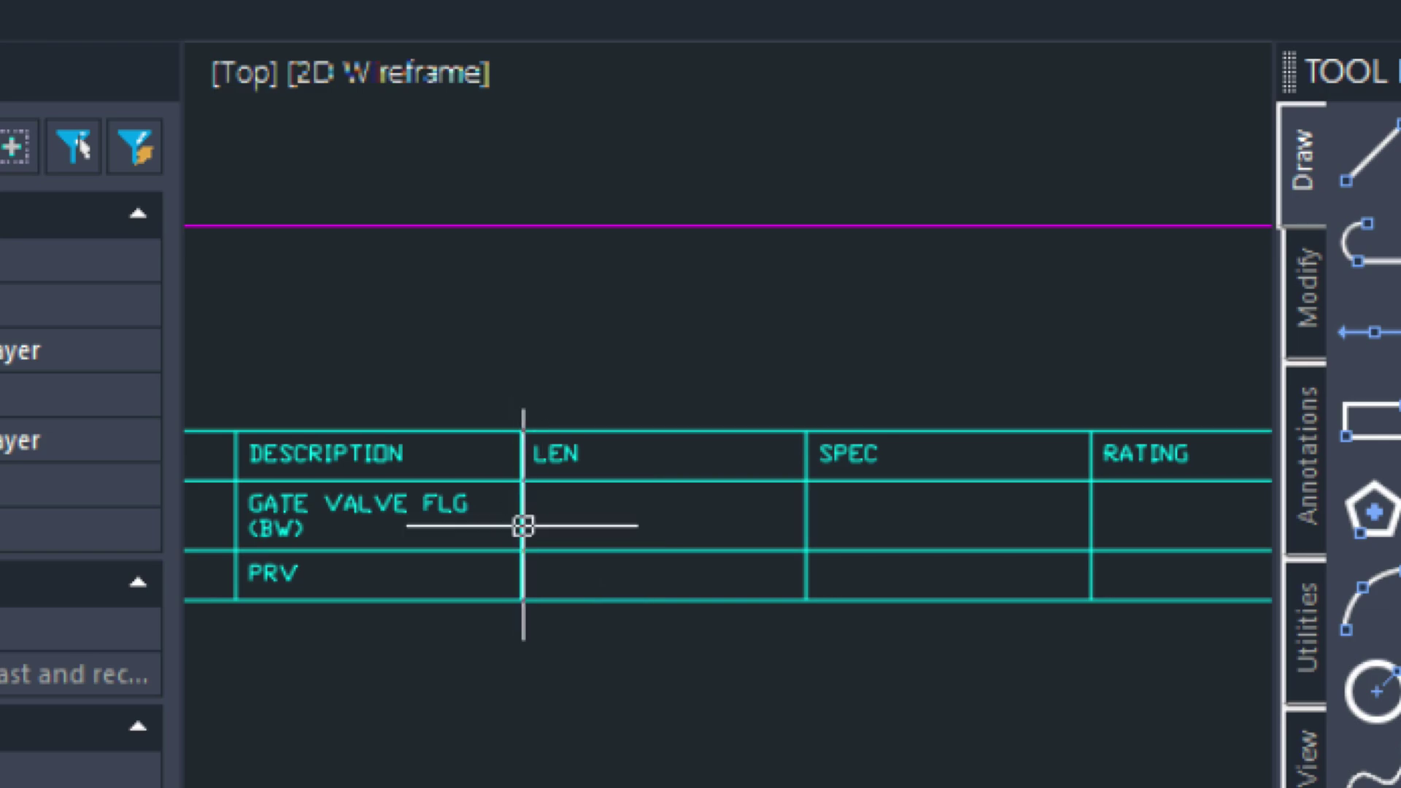
pyautogui.click(522, 522)
pyautogui.click(520, 480)
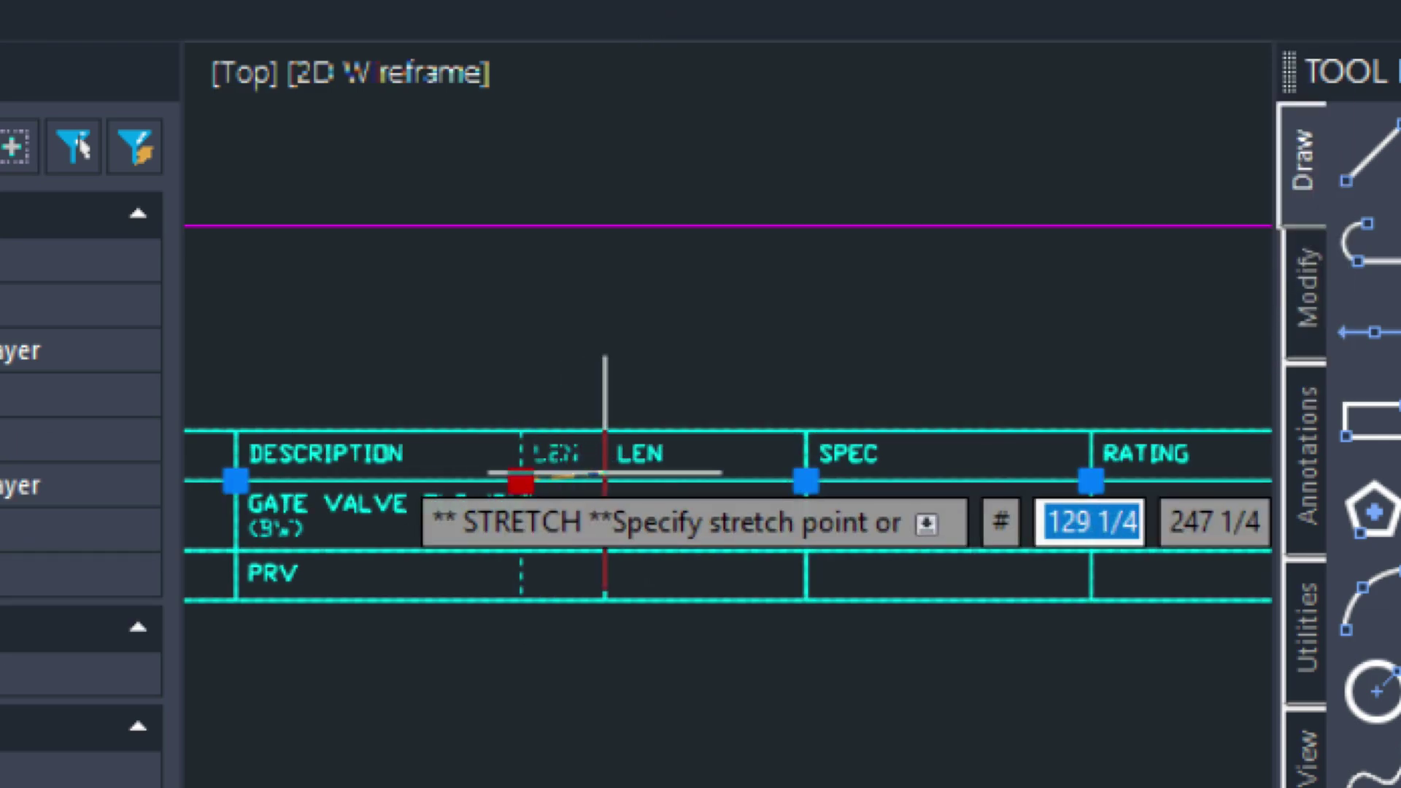
pyautogui.click(617, 480)
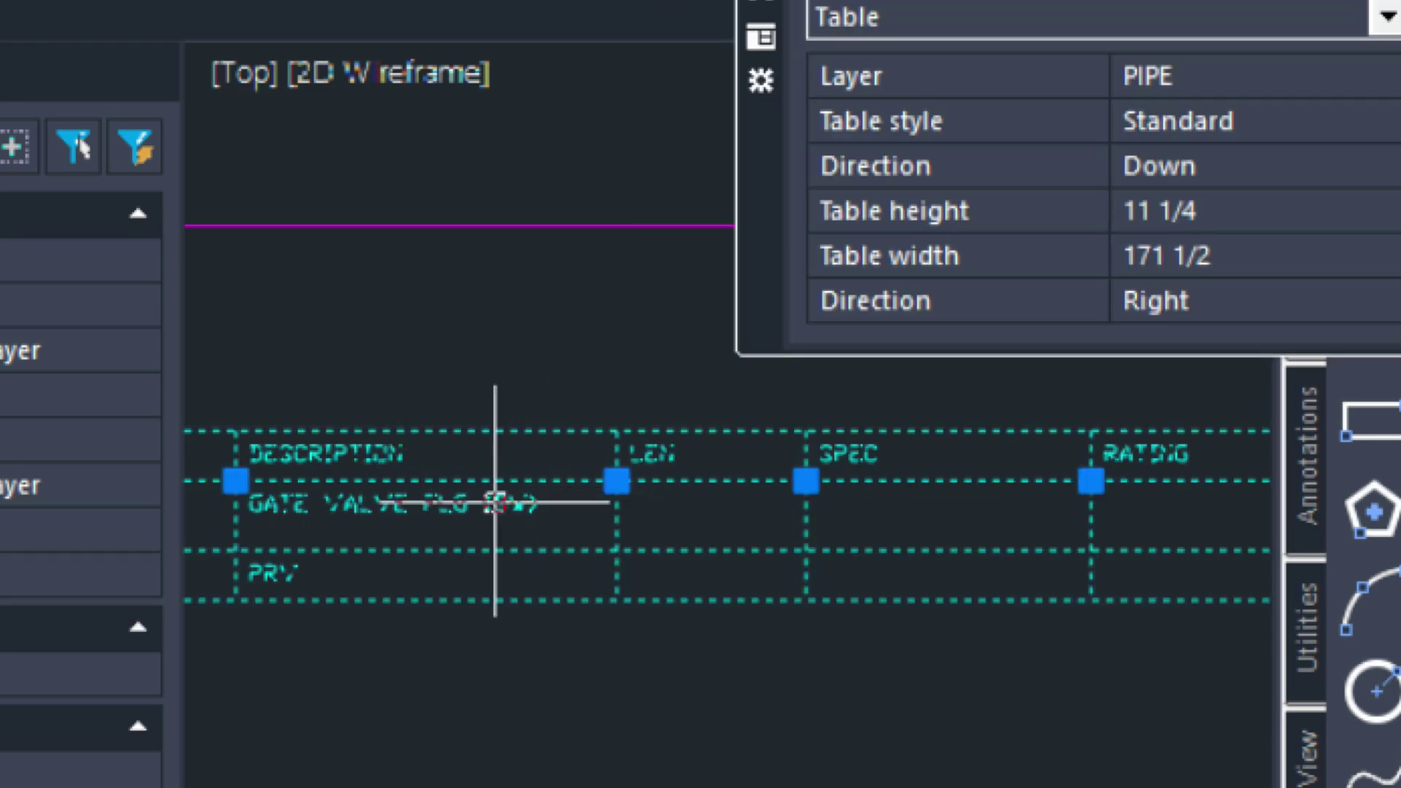
pyautogui.press('Escape')
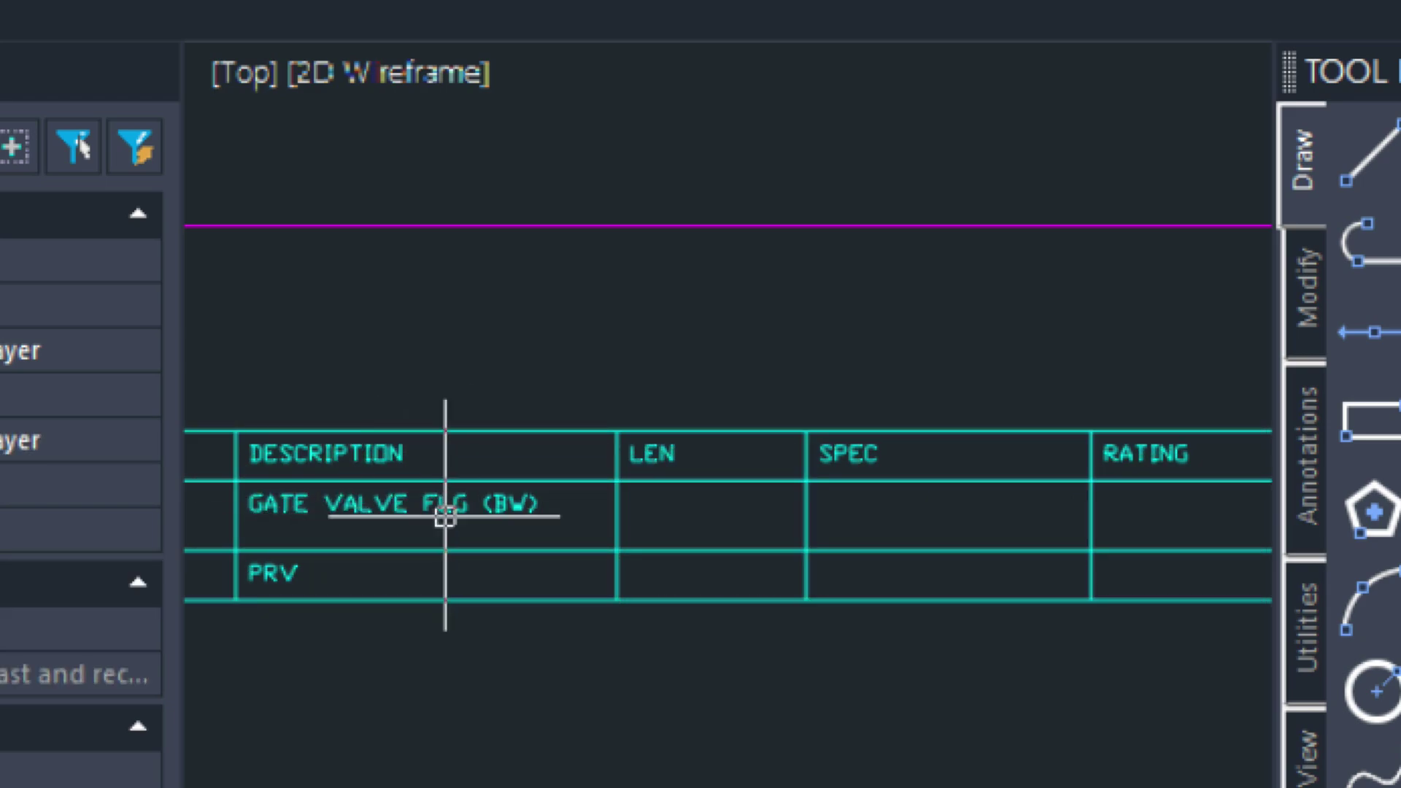
# - Change the GATE VALVE FLG (BW) row height from 4 3/4 to 3.5
pyautogui.moveTo(390, 516); pyautogui.dragTo(750, 653, button='middle')
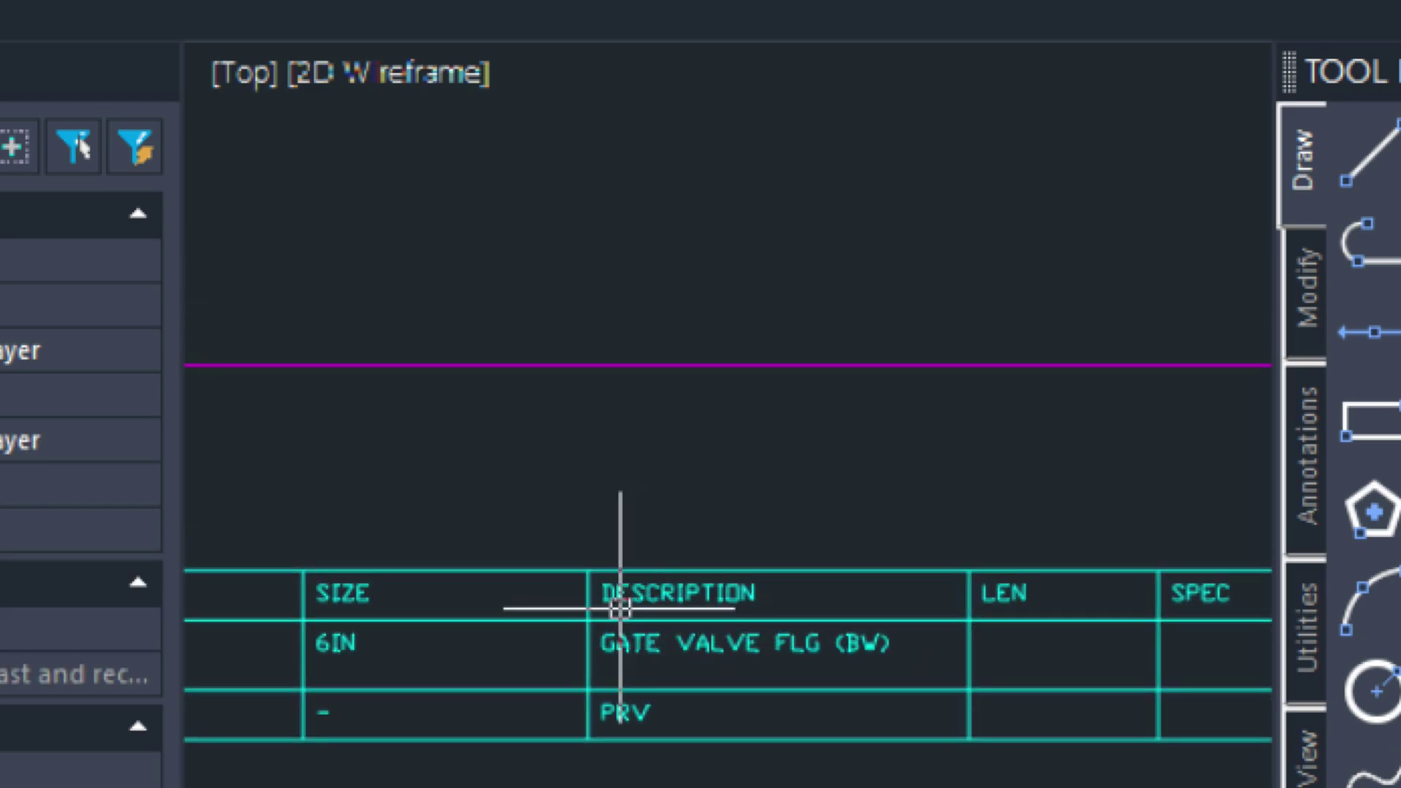
pyautogui.doubleClick(682, 643)
pyautogui.click(682, 650)
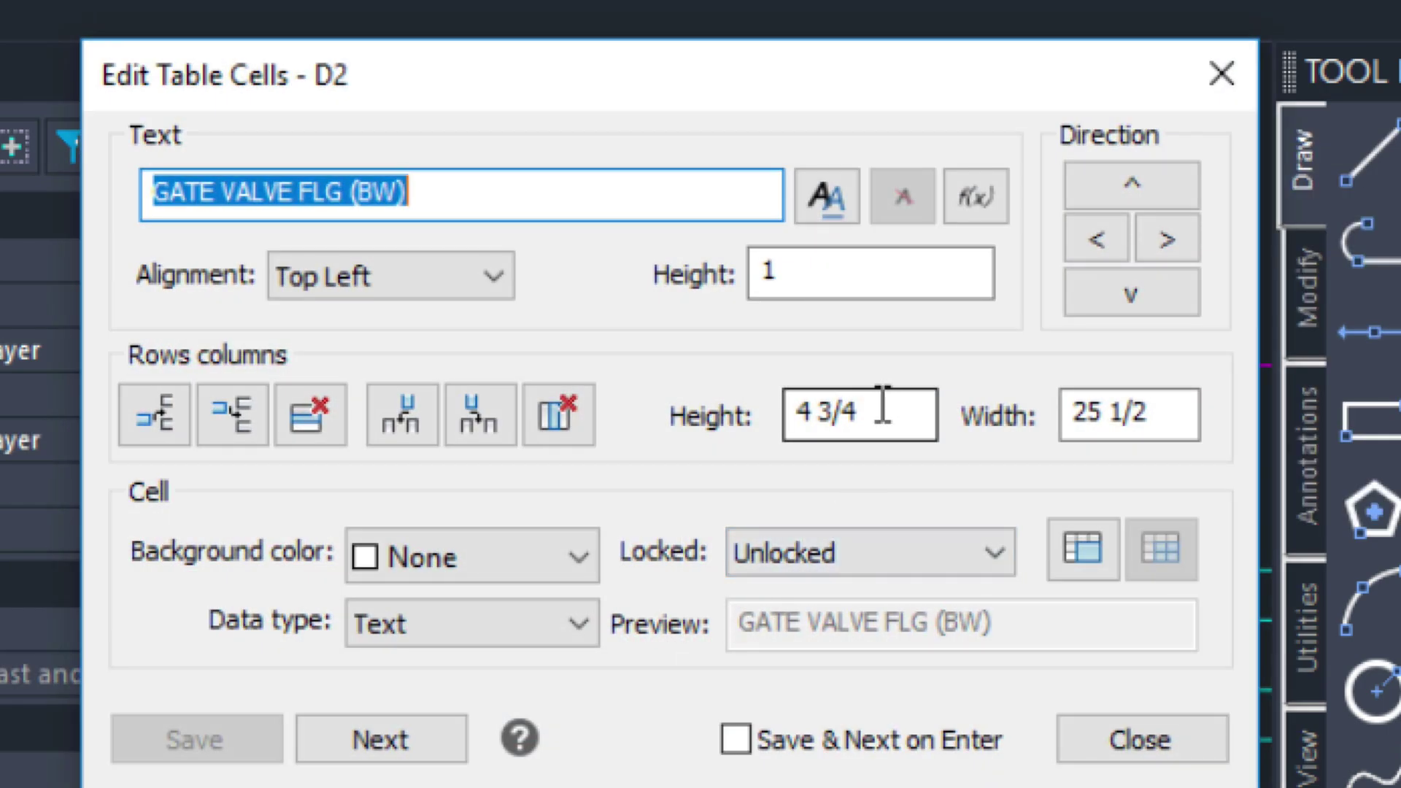
pyautogui.moveTo(885, 402); pyautogui.dragTo(752, 405)
pyautogui.write('3.5')
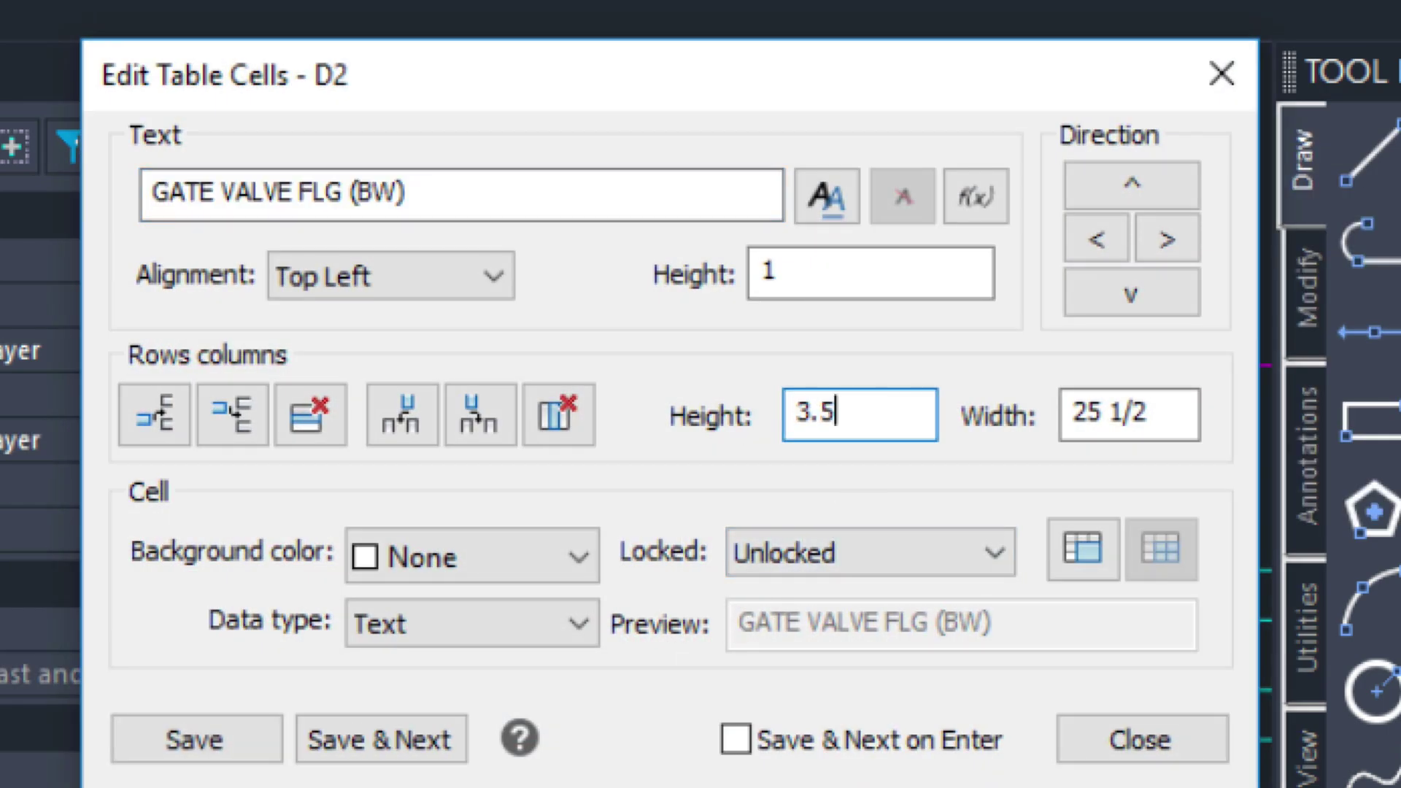
pyautogui.click(230, 737)
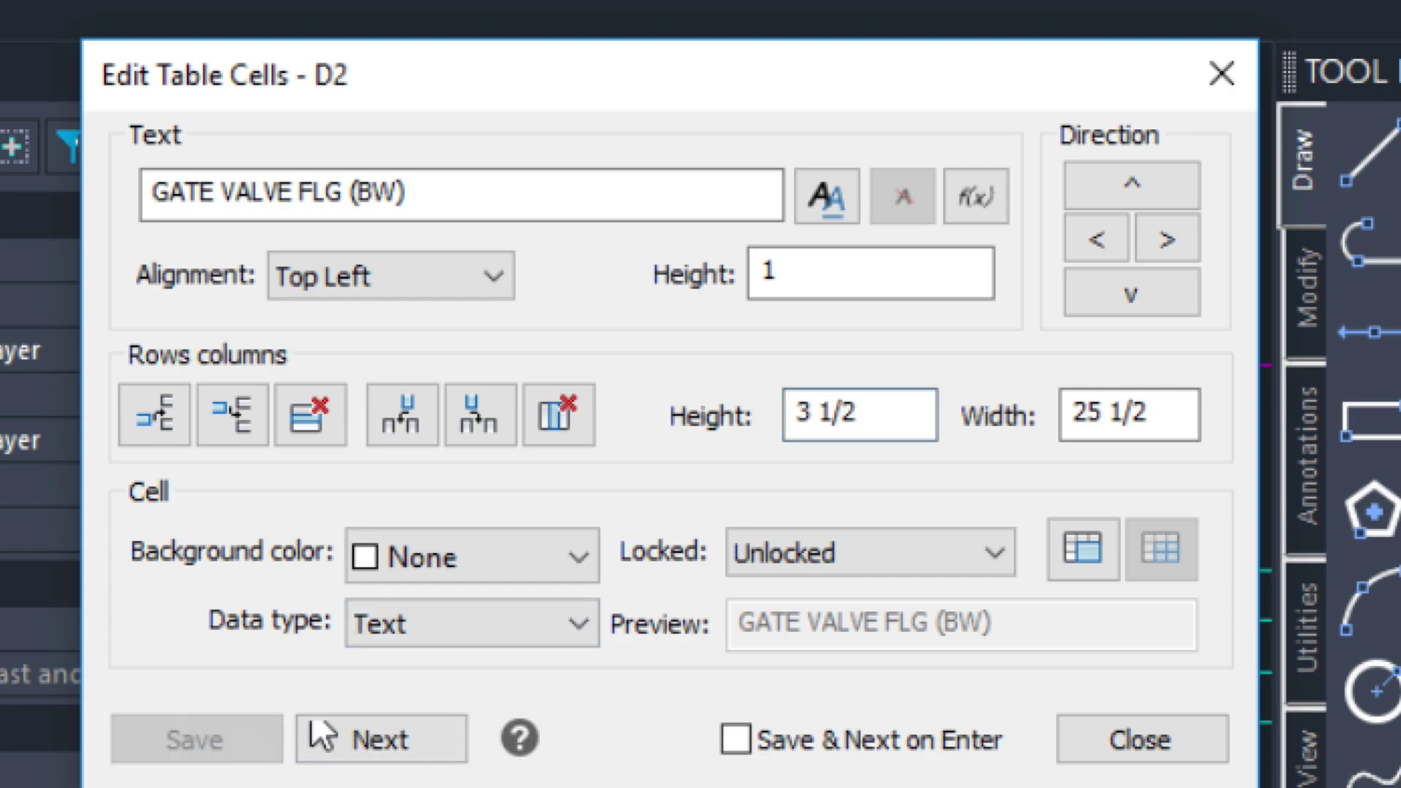
pyautogui.click(1144, 746)
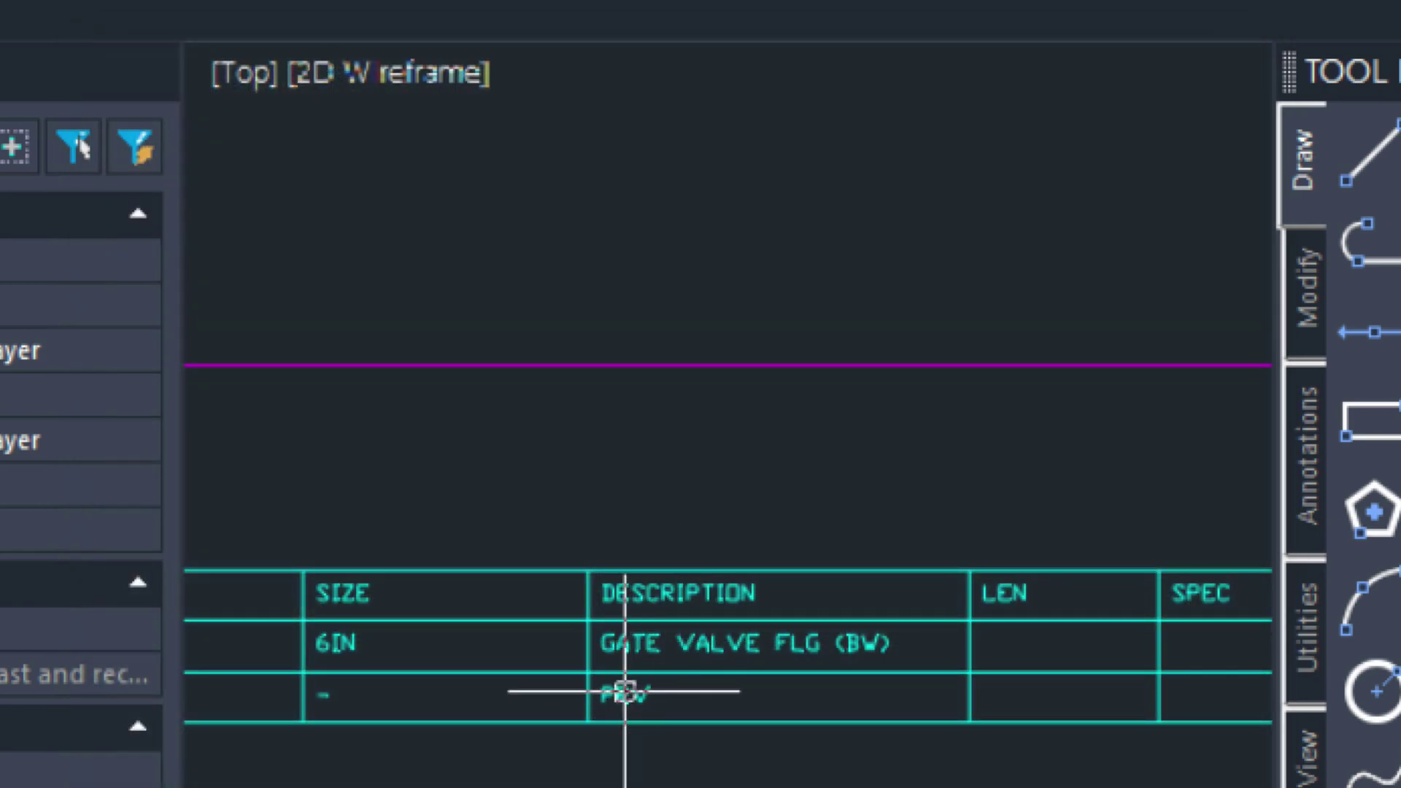
# - Replace the dash in the PRV row's SIZE cell (C3) with 6IN
pyautogui.moveTo(598, 665)
pyautogui.mouseDown(button='middle')
pyautogui.moveTo(694, 663)
pyautogui.moveTo(1119, 715)
pyautogui.mouseUp(button='middle')
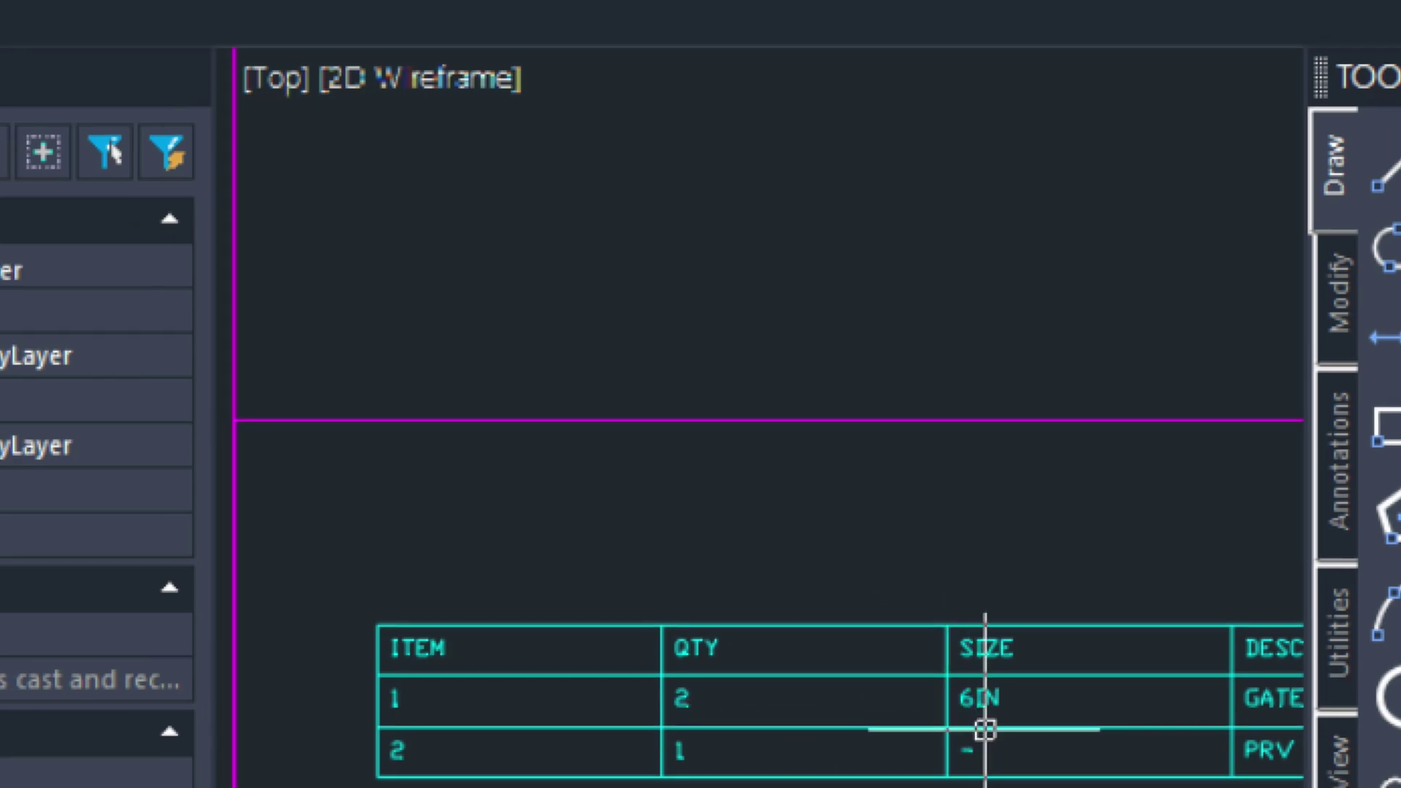
pyautogui.moveTo(1076, 738); pyautogui.dragTo(610, 775, button='middle')
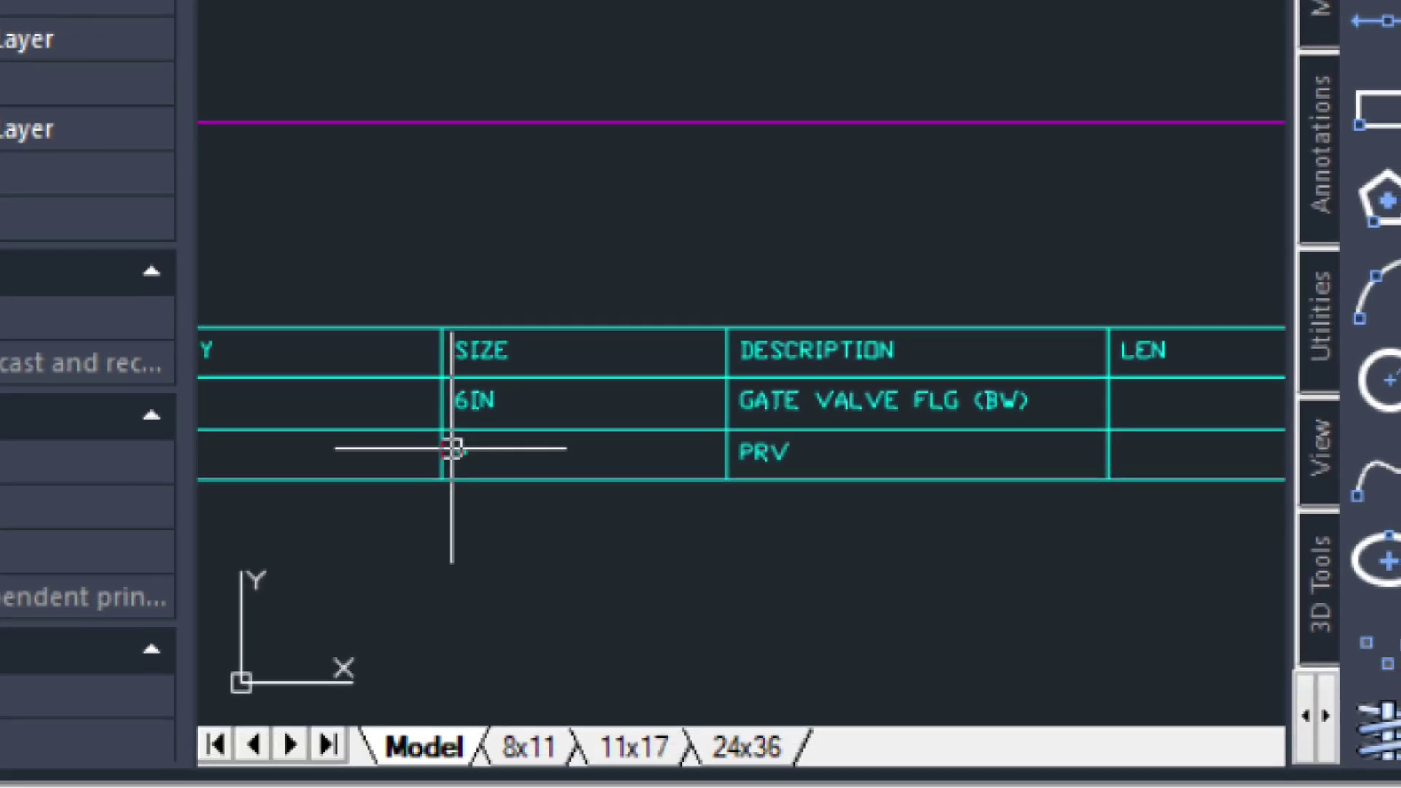
pyautogui.click(451, 449)
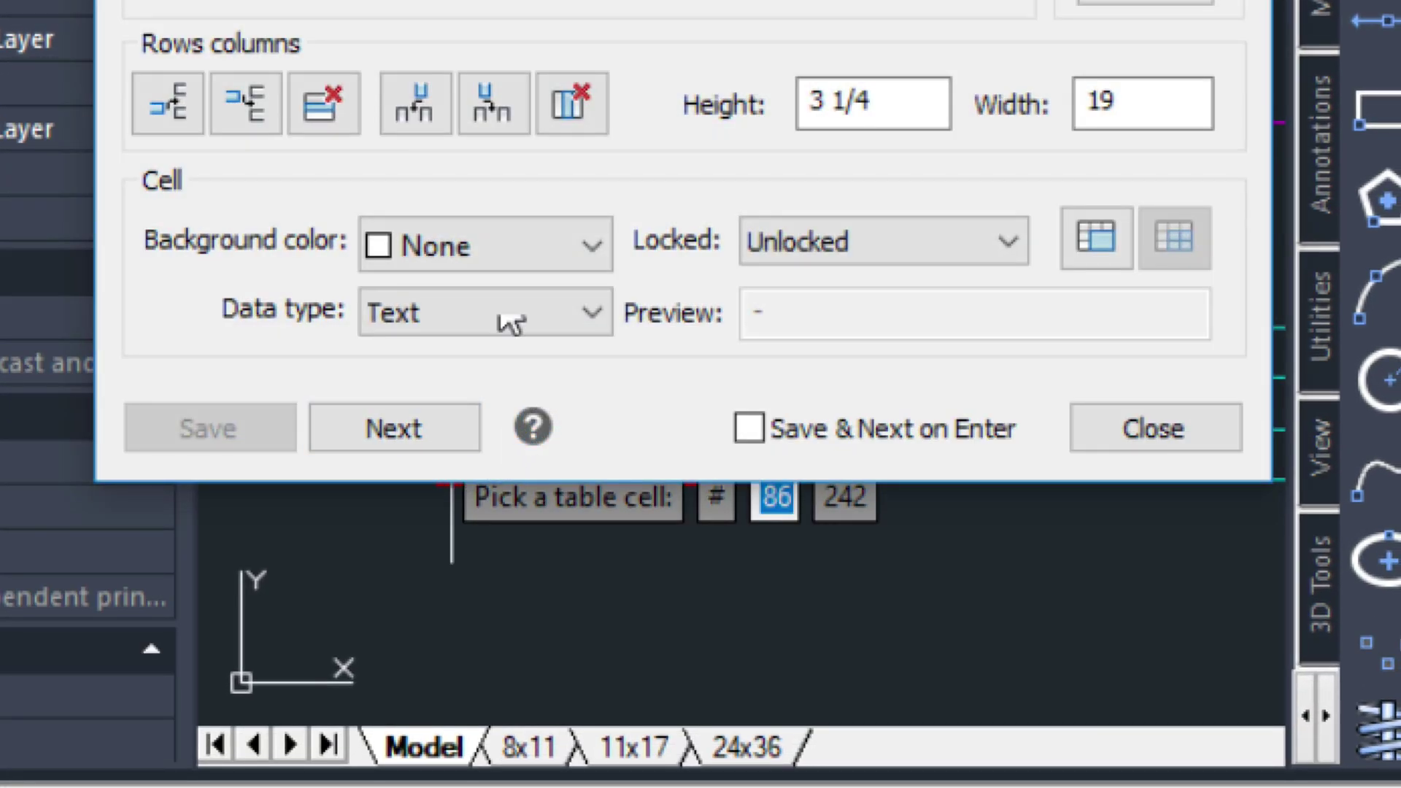
pyautogui.write('6IN')
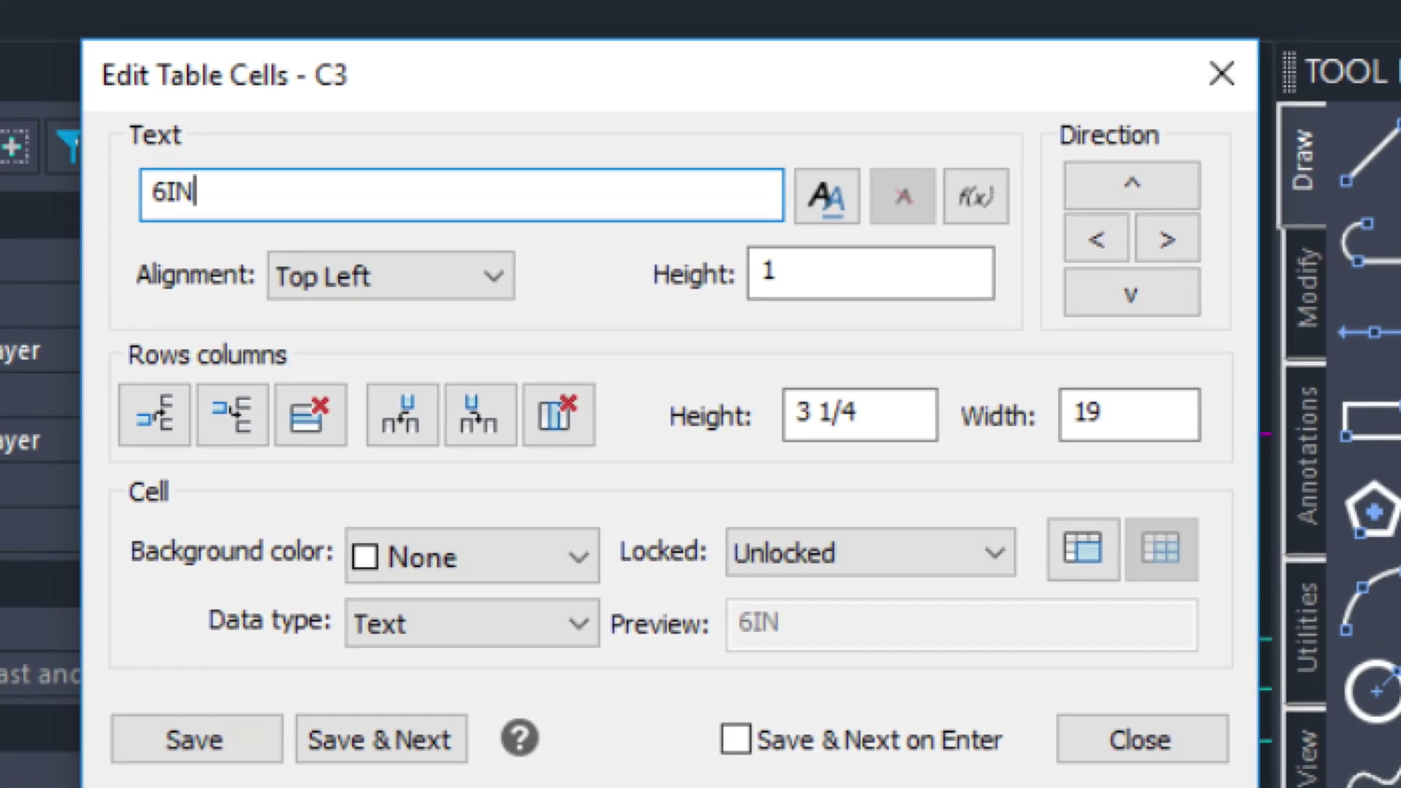
pyautogui.click(226, 732)
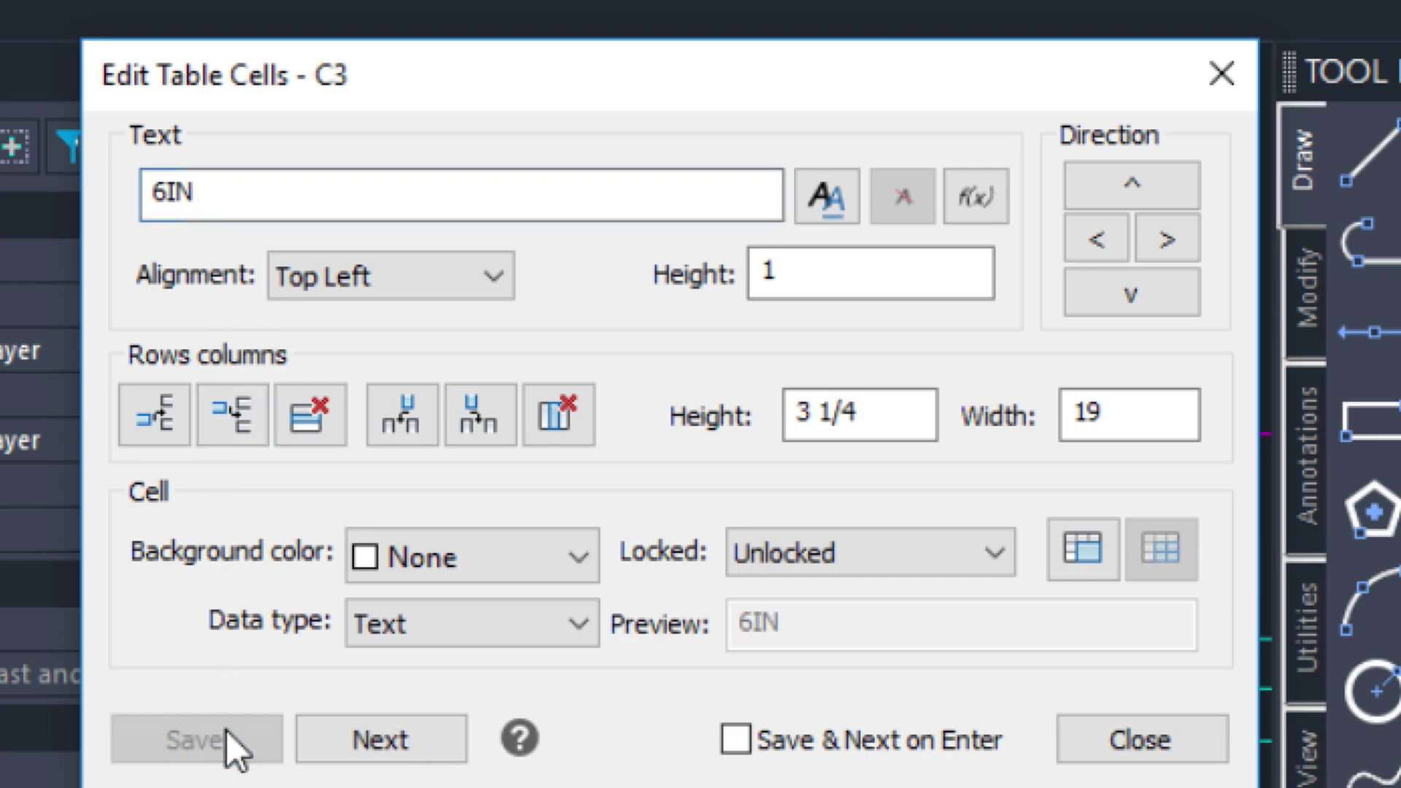
pyautogui.click(1151, 738)
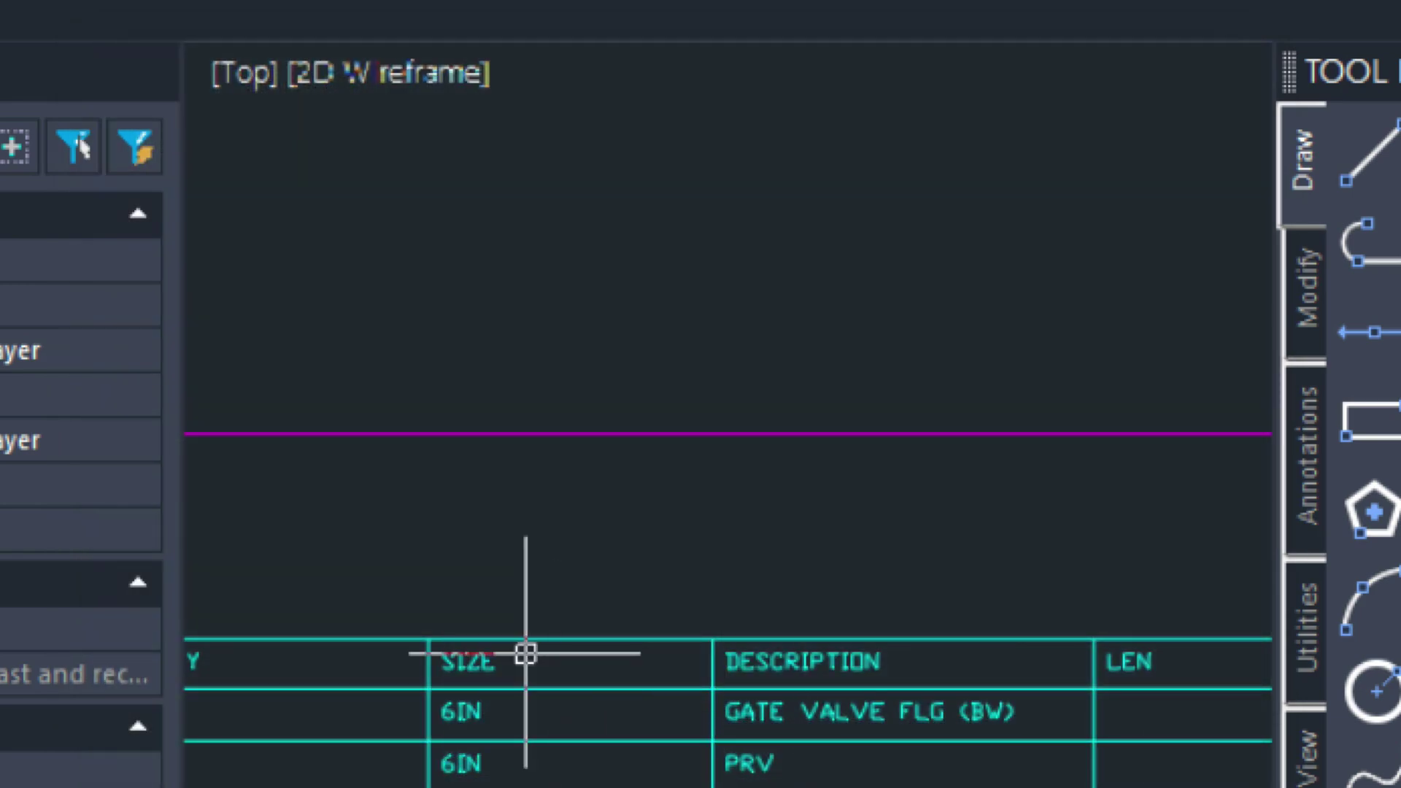
pyautogui.scroll(-3, 526, 654)
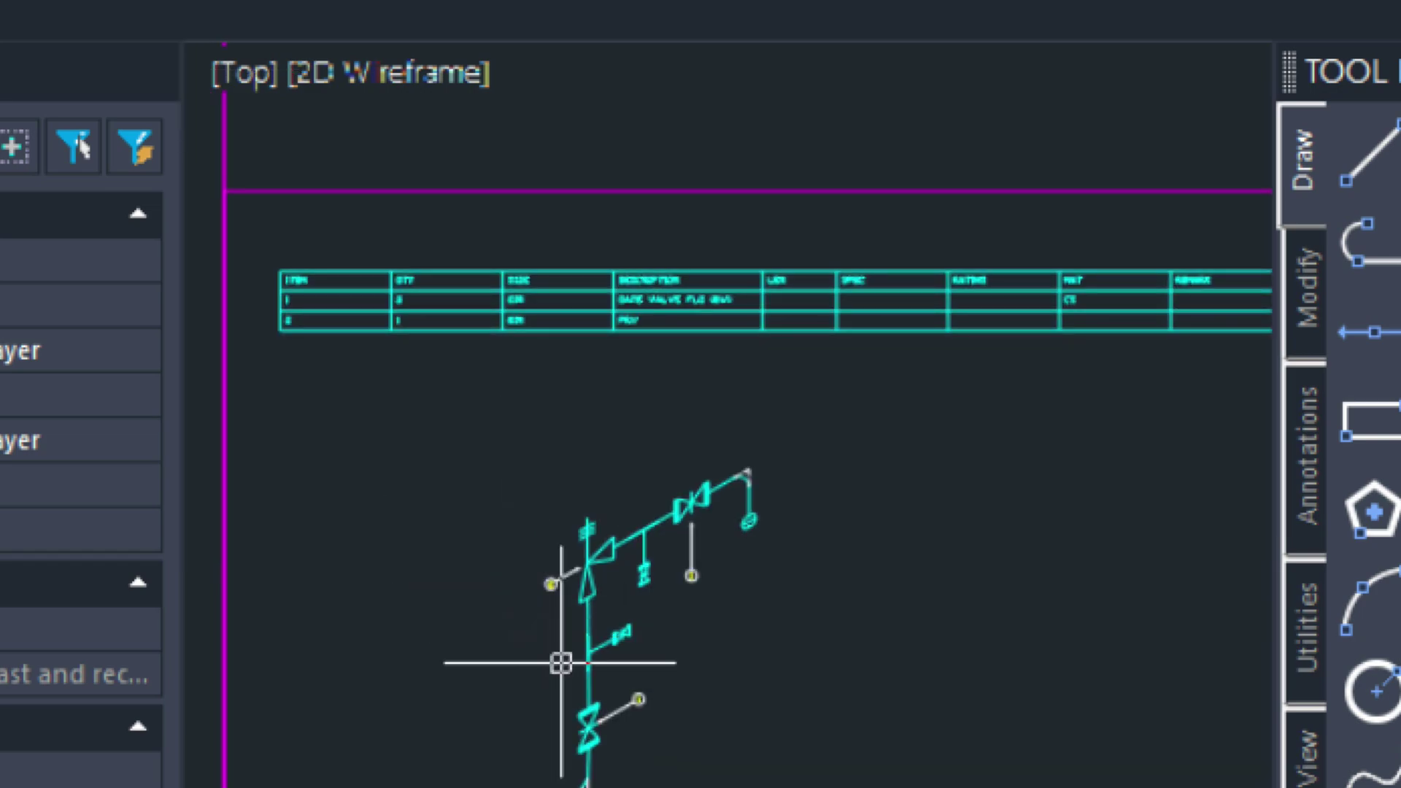
pyautogui.scroll(1, 636, 405)
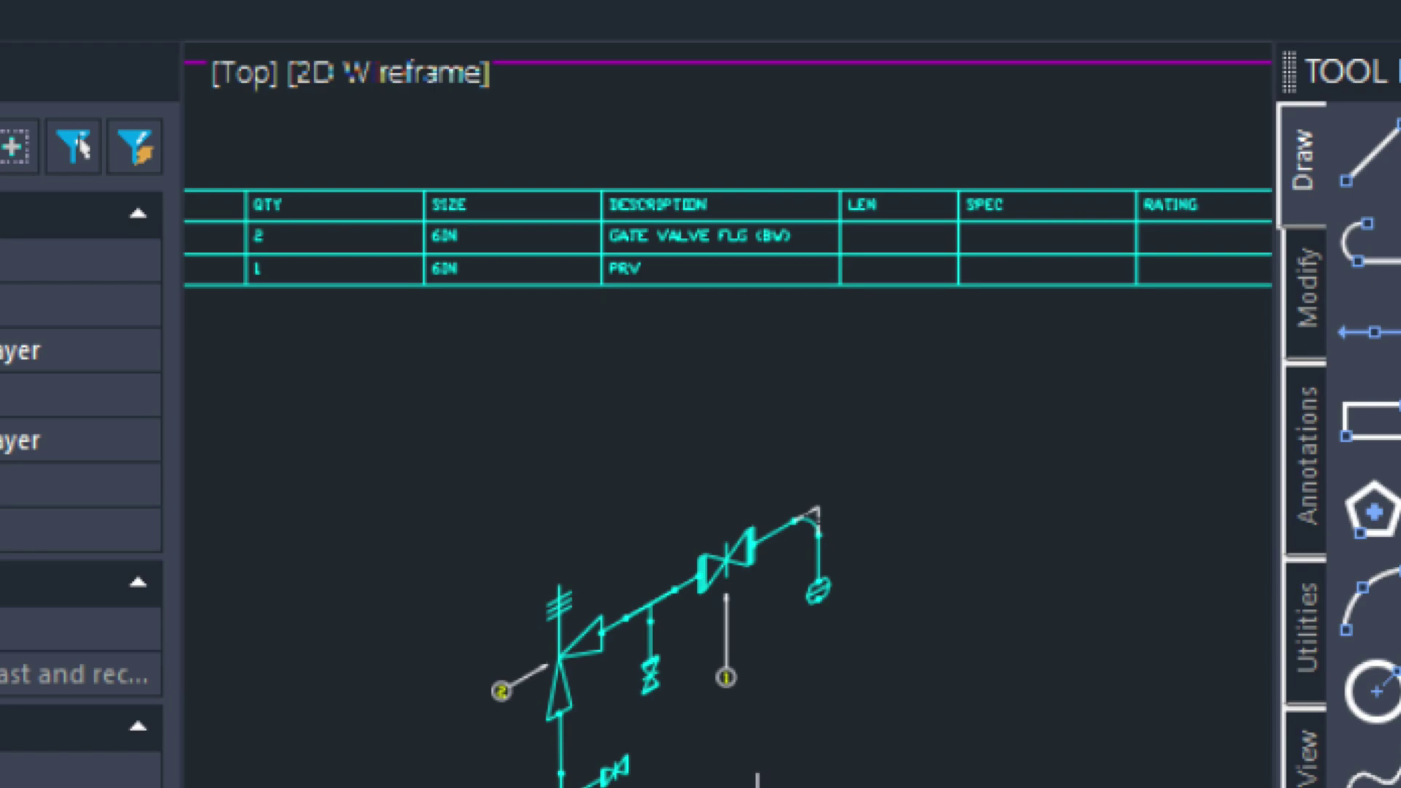